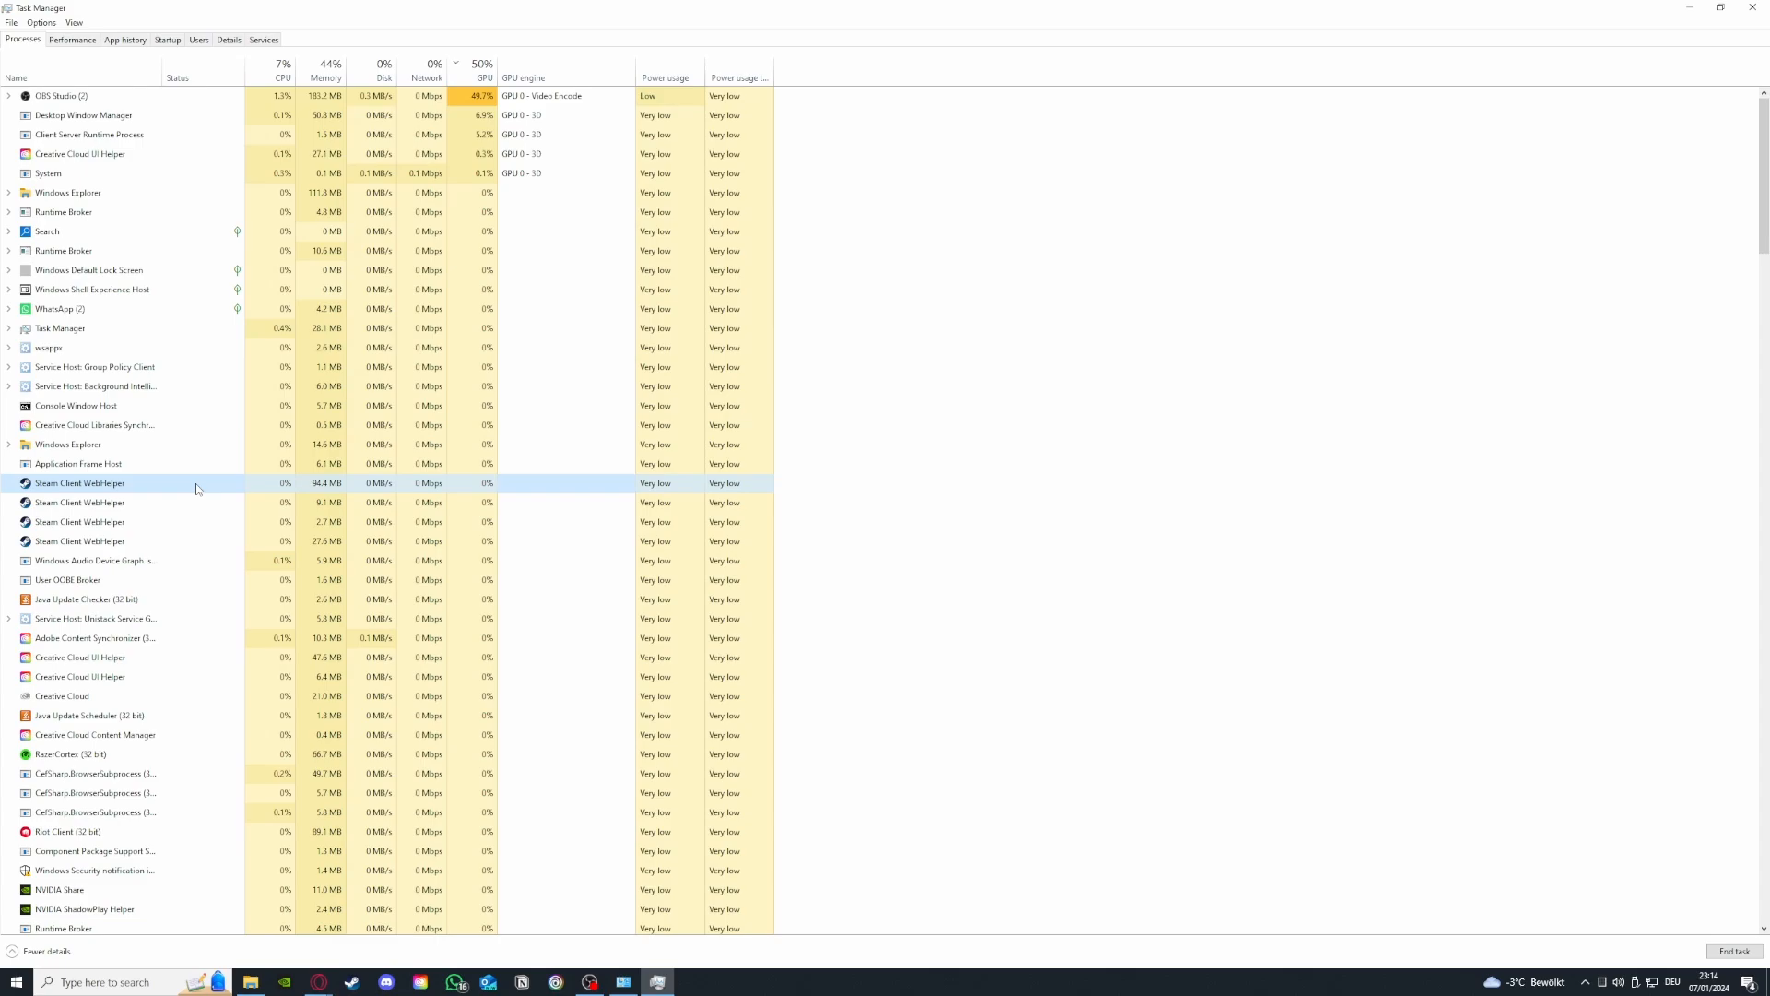
- End the Steam Client WebHelper process from the process list
{"action": "right_click", "coordinate": [195, 489]}
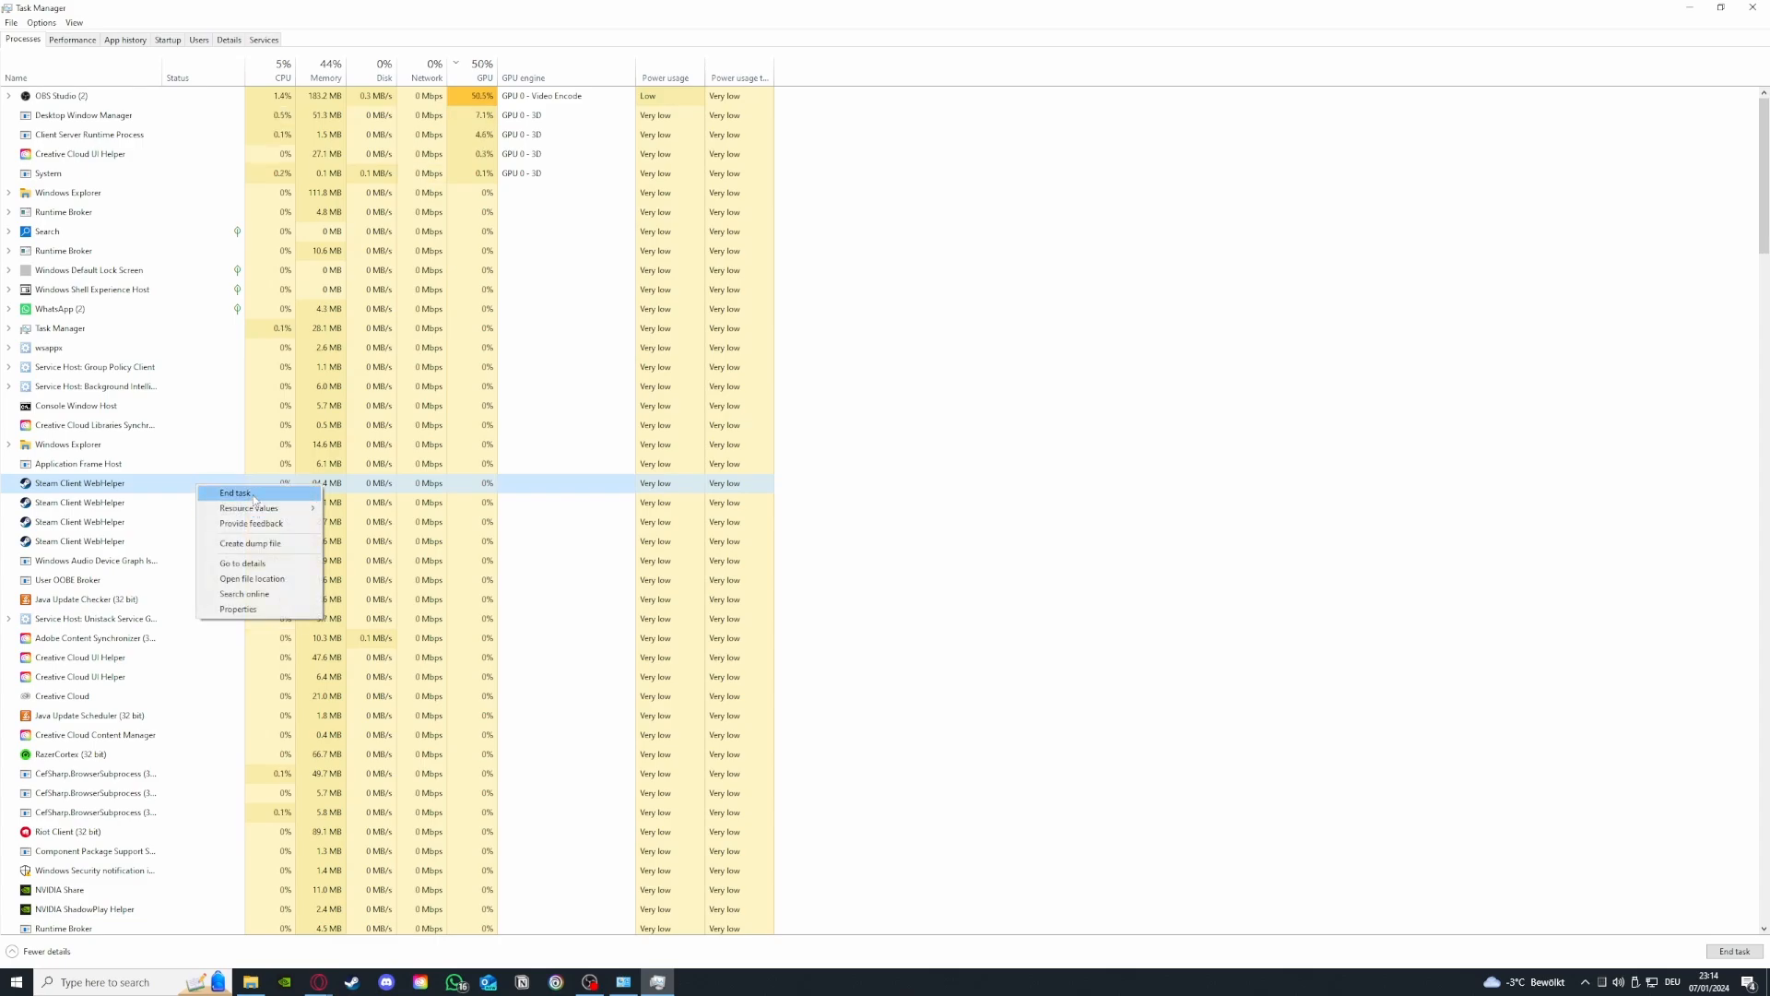
{"action": "left_click", "coordinate": [253, 498]}
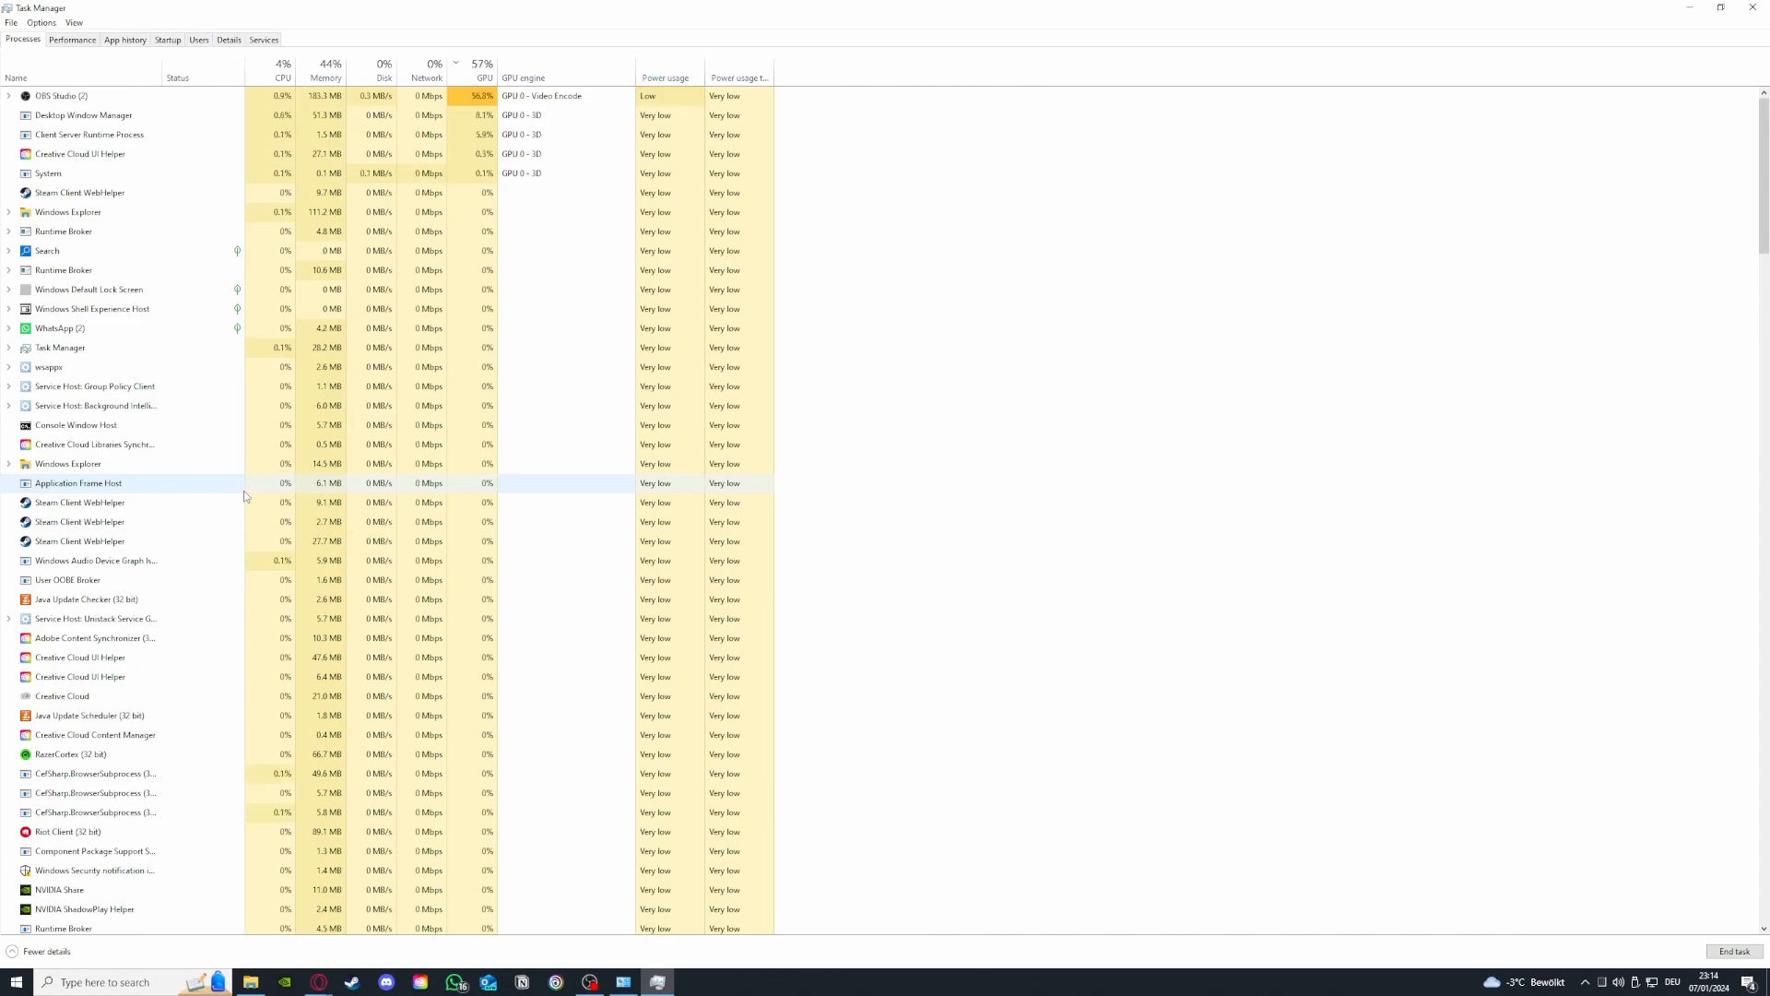
- Review the memory, CPU and GPU usage graphs in the performance view
{"action": "left_click", "coordinate": [95, 43]}
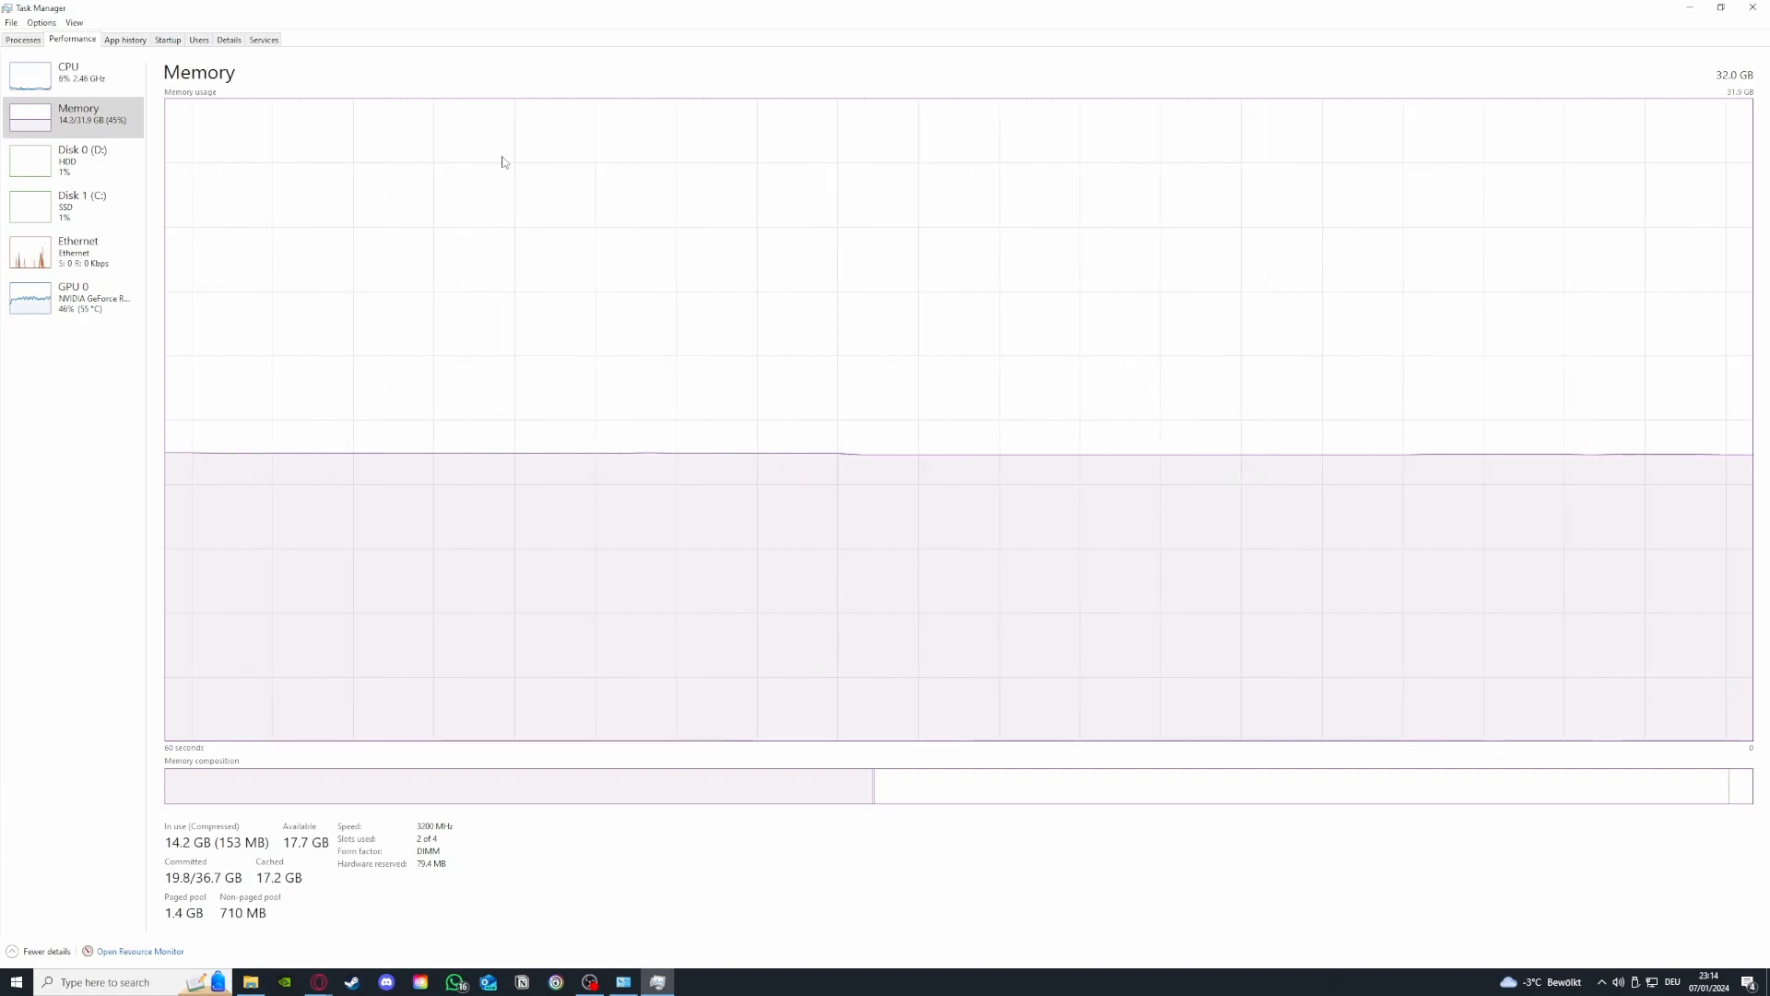
{"action": "left_click", "coordinate": [66, 93]}
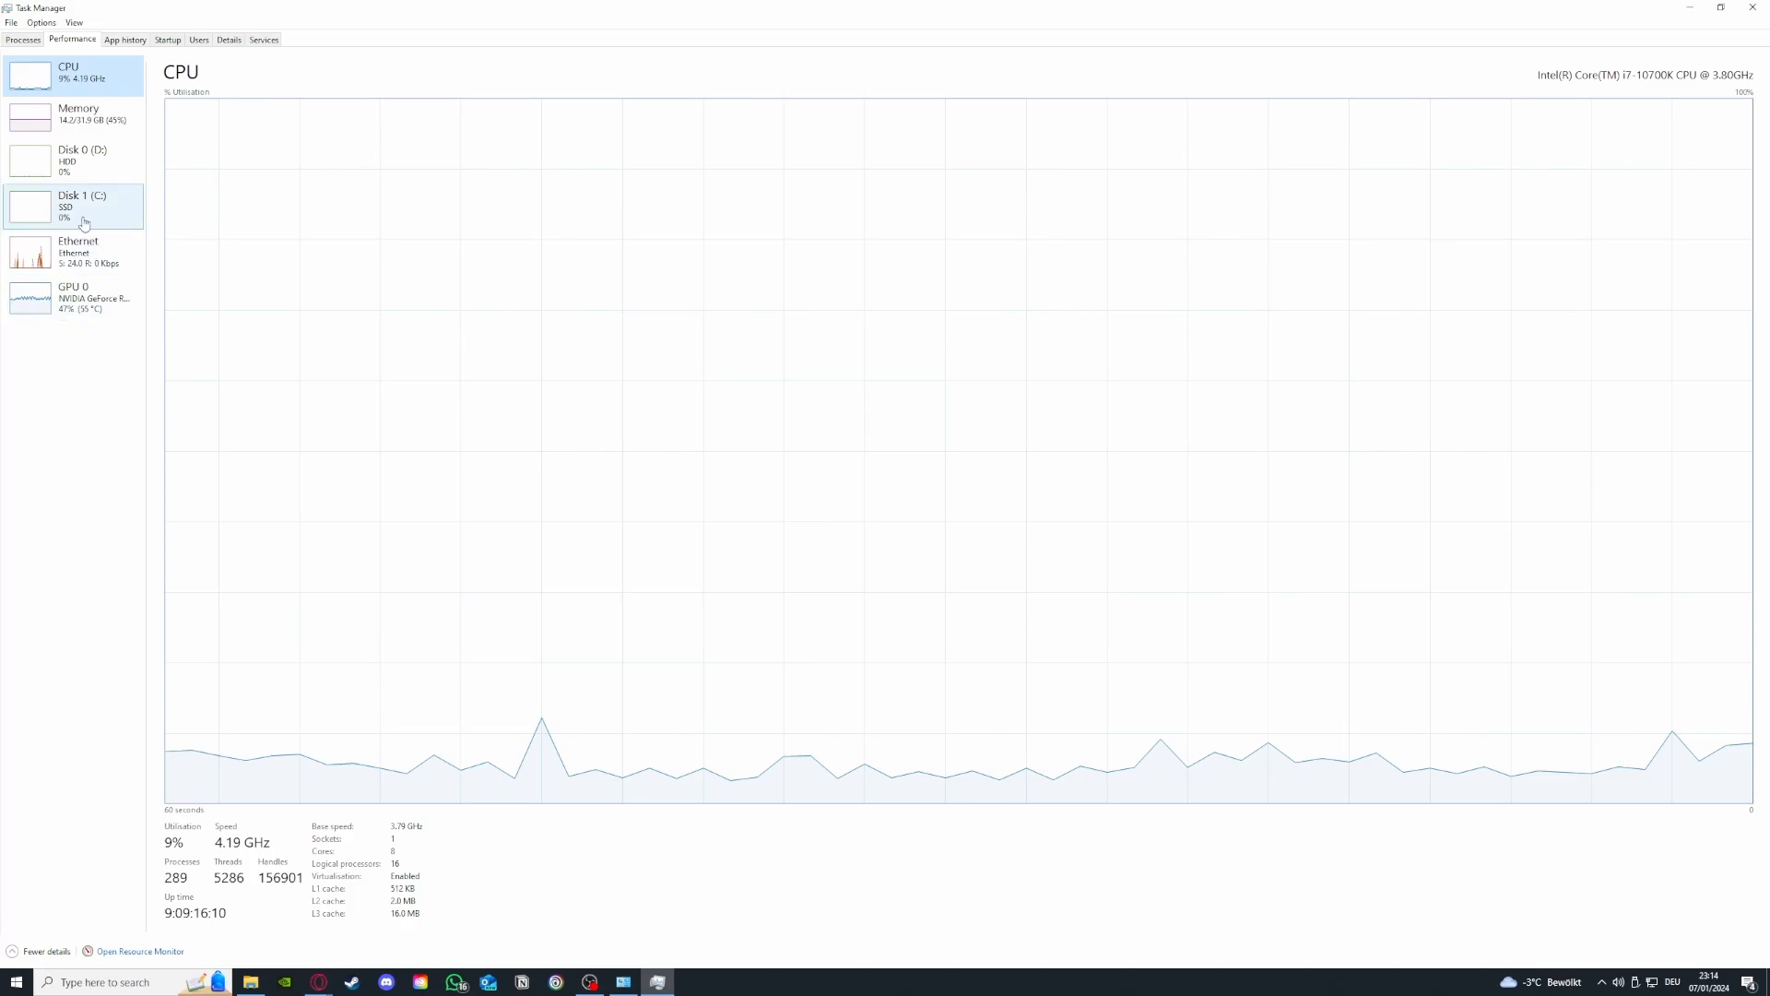
{"action": "left_click", "coordinate": [78, 297]}
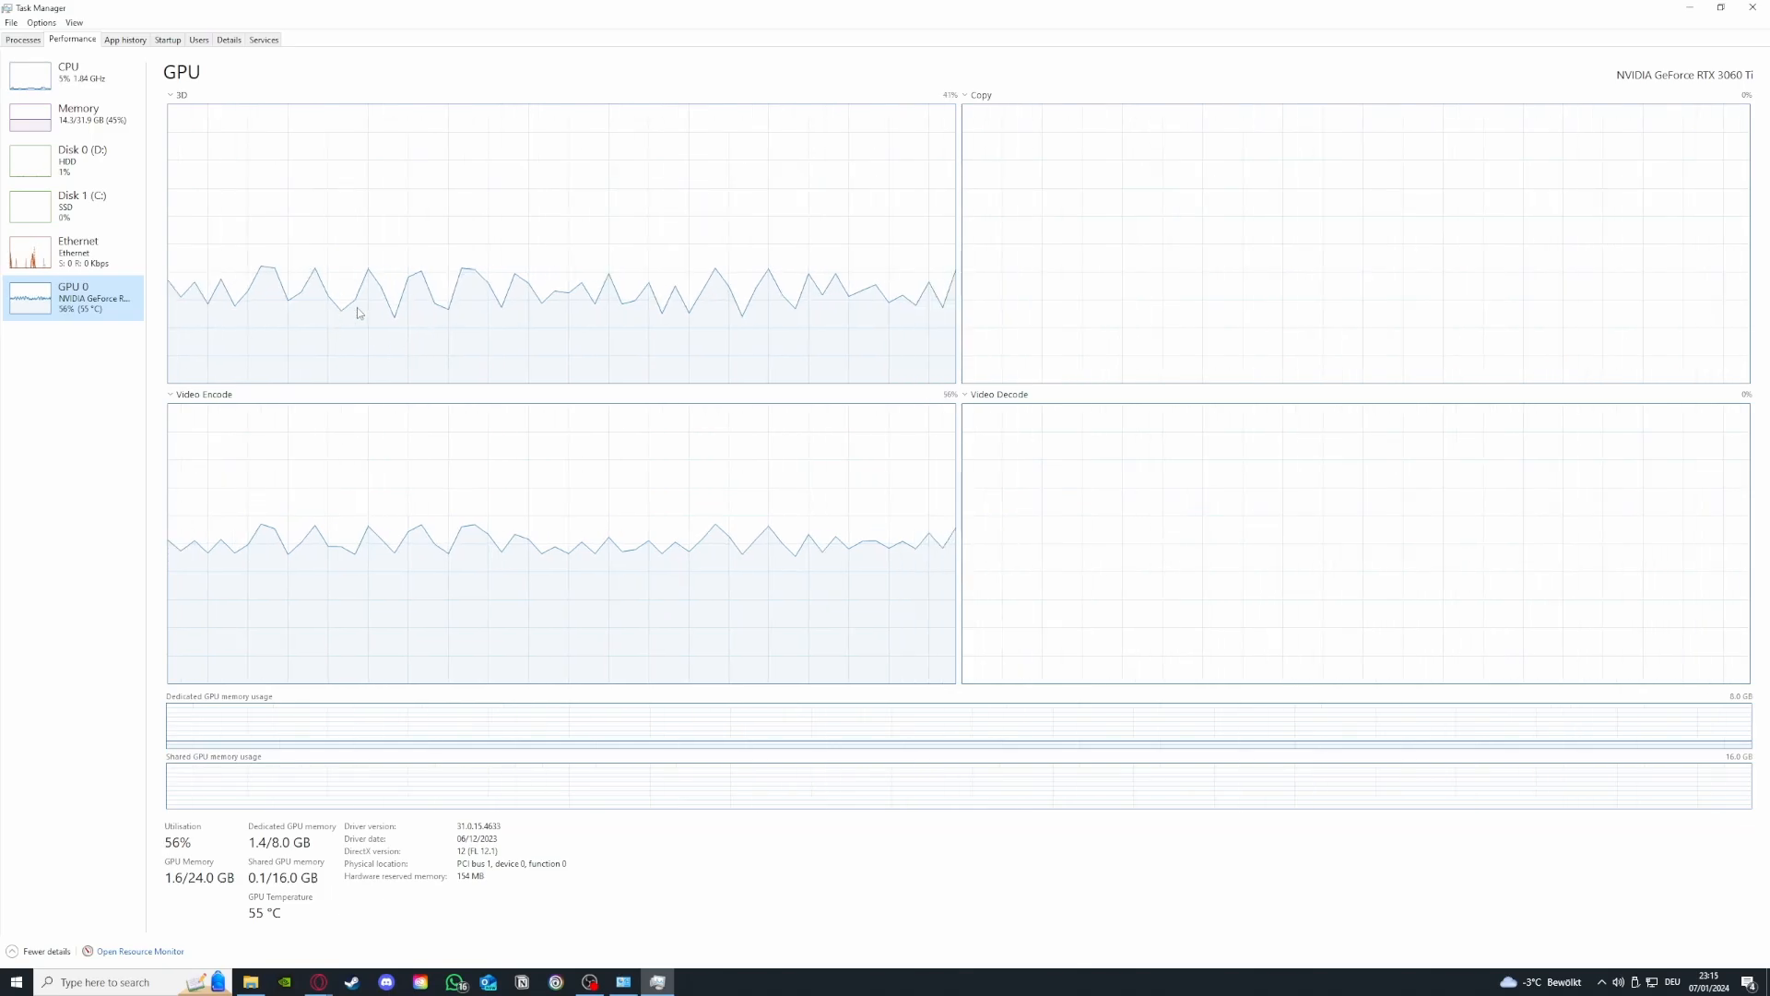
- Browse the process list, the app history and the startup apps list
{"action": "left_click", "coordinate": [22, 39]}
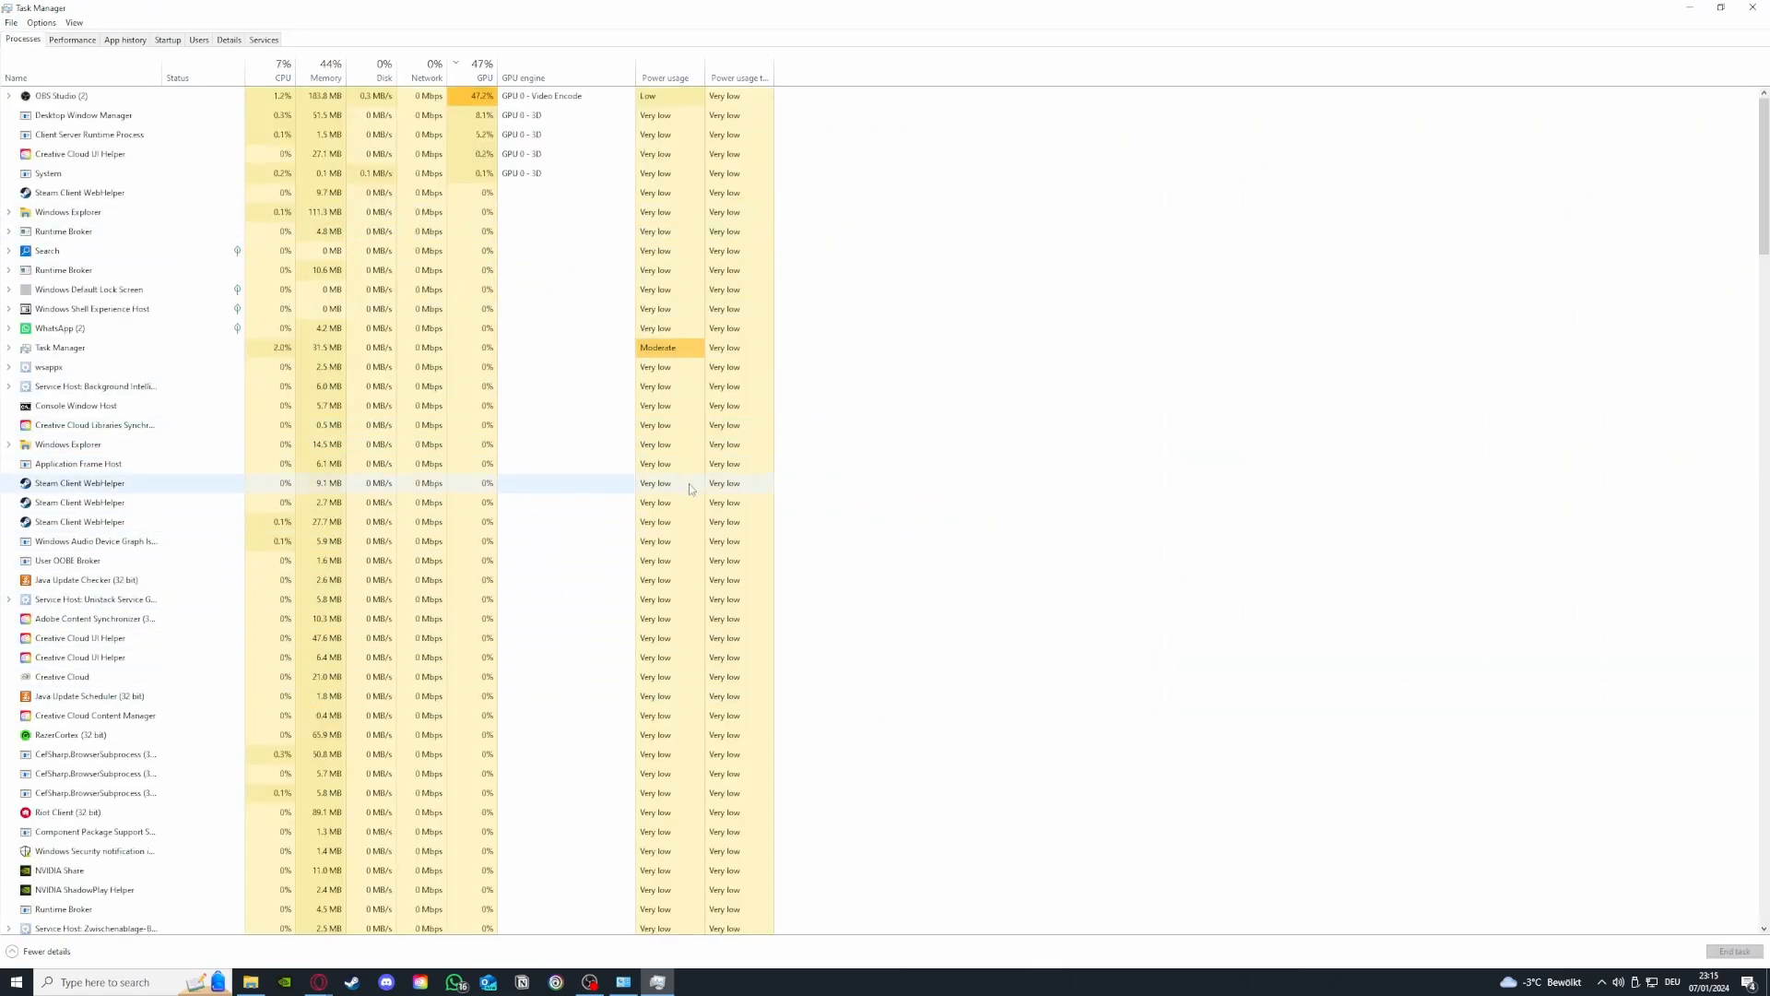
{"action": "scroll", "coordinate": [193, 506], "scroll_direction": "down", "scroll_amount": 2}
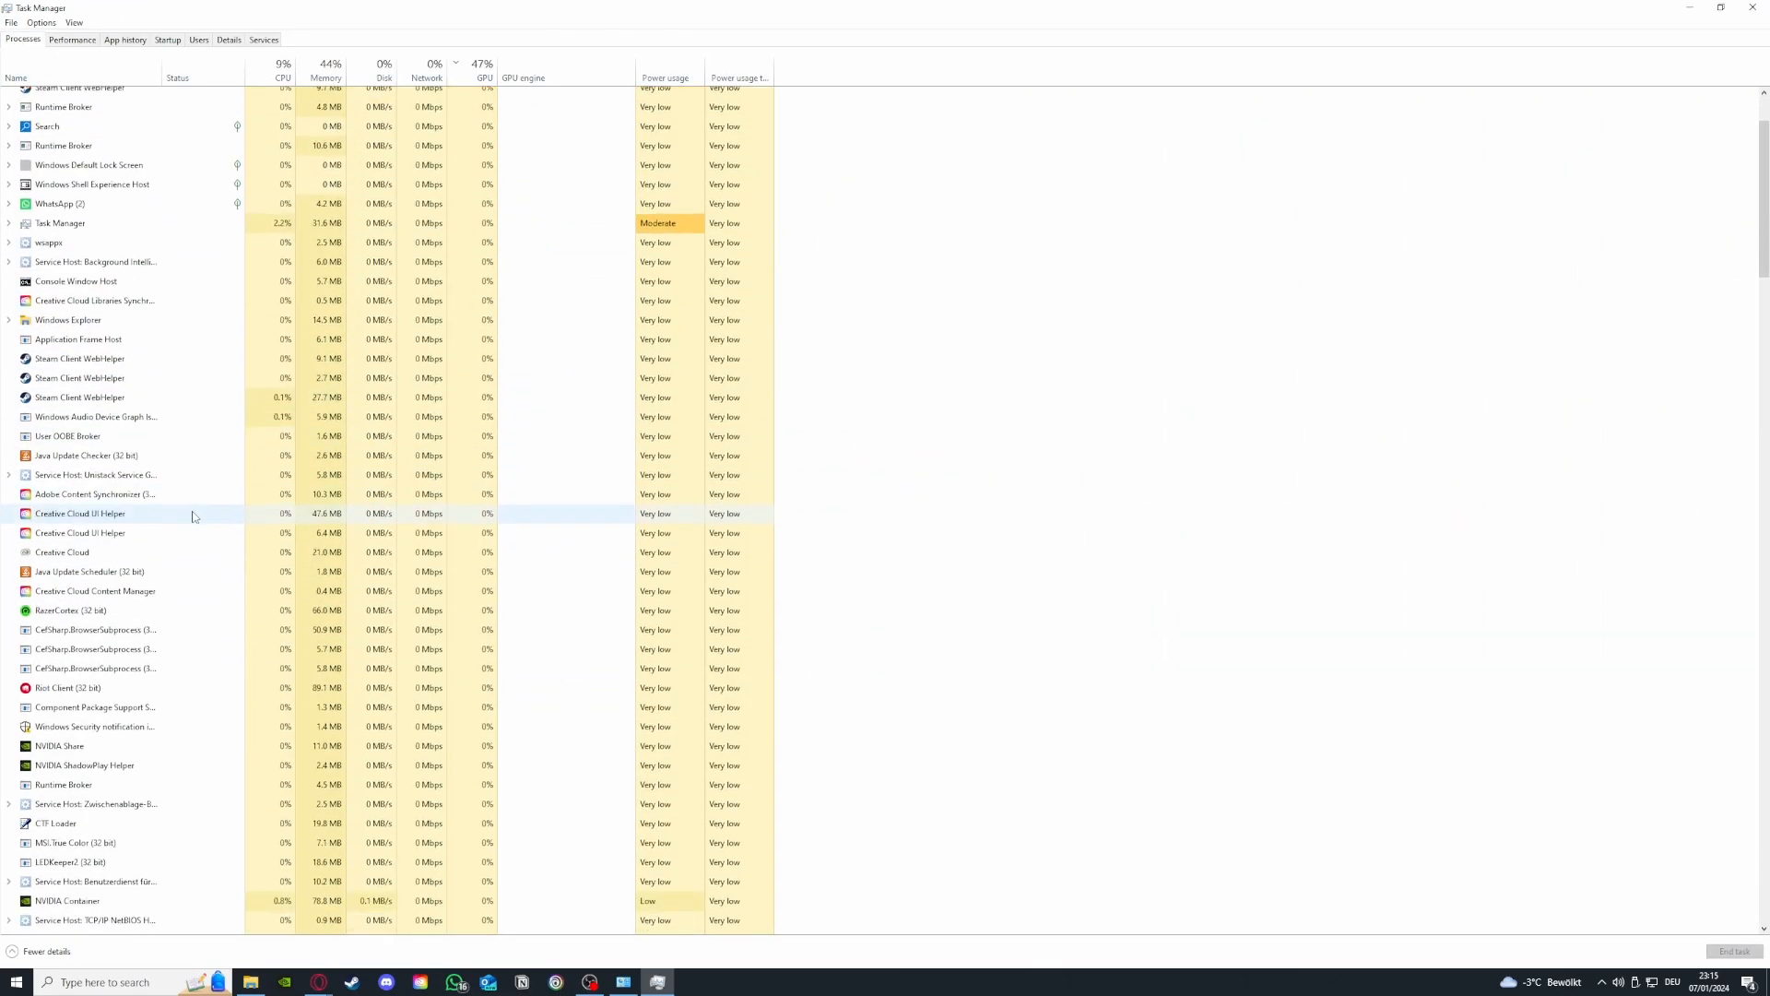
{"action": "scroll", "coordinate": [203, 513], "scroll_direction": "up", "scroll_amount": 2}
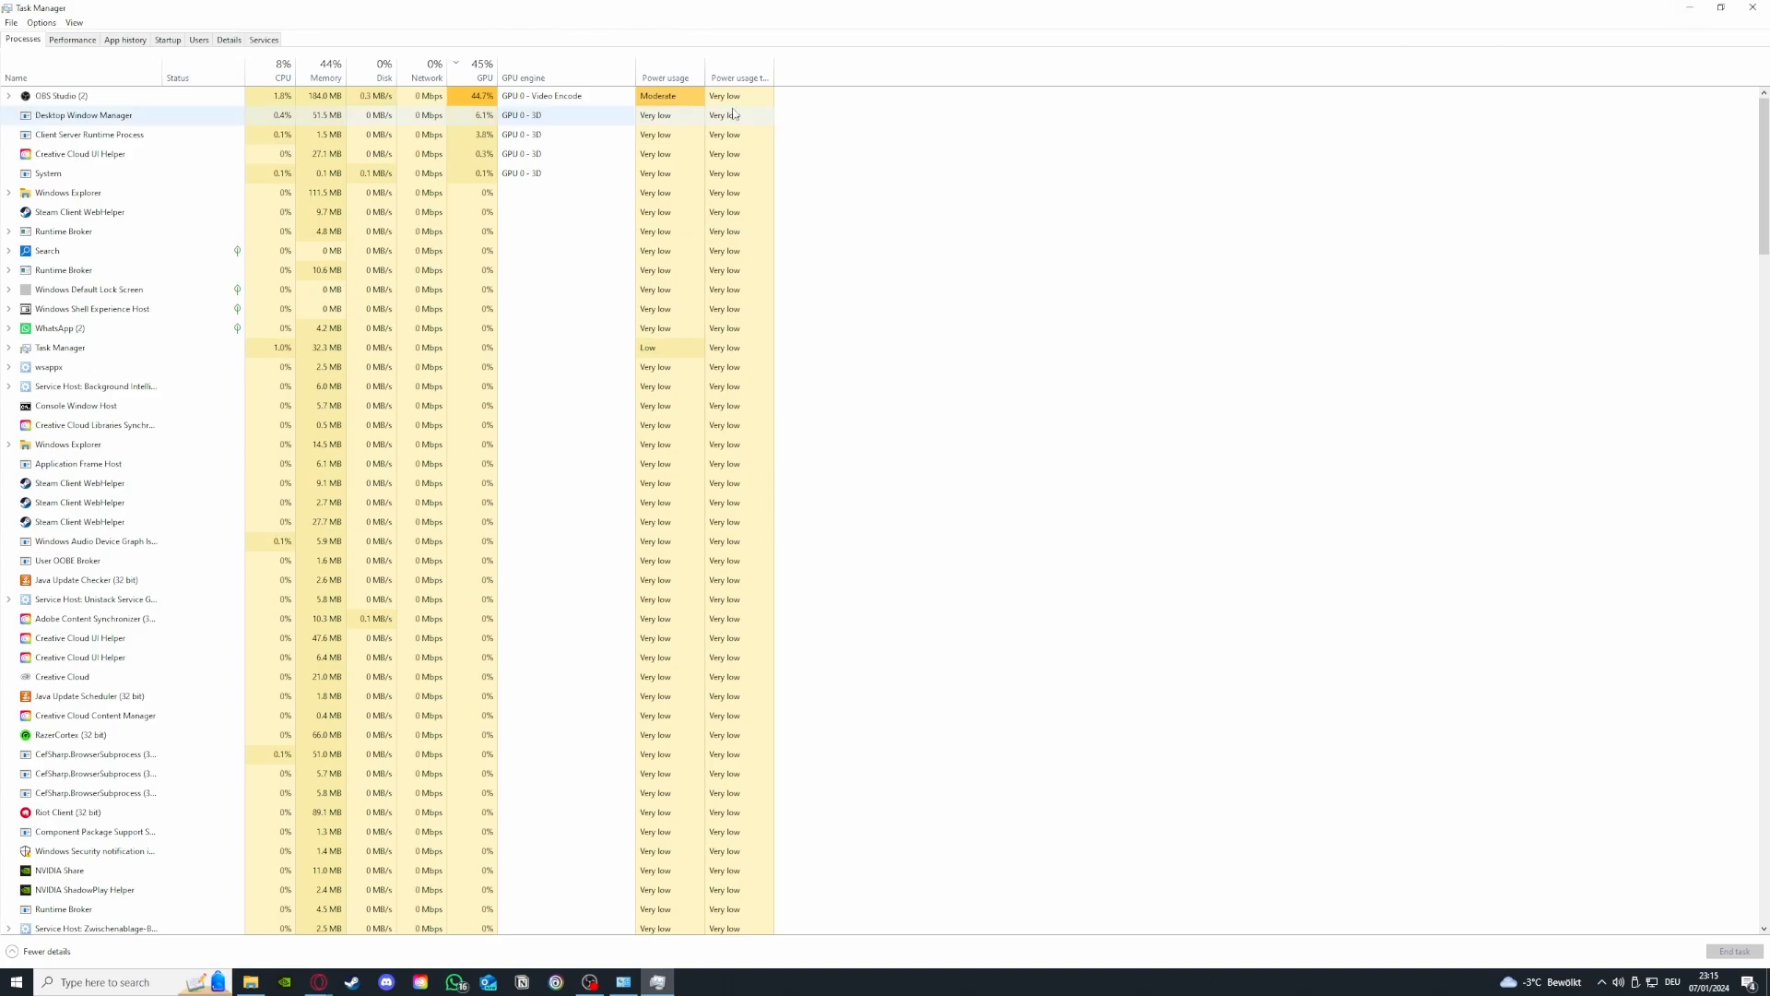
{"action": "left_click", "coordinate": [132, 46]}
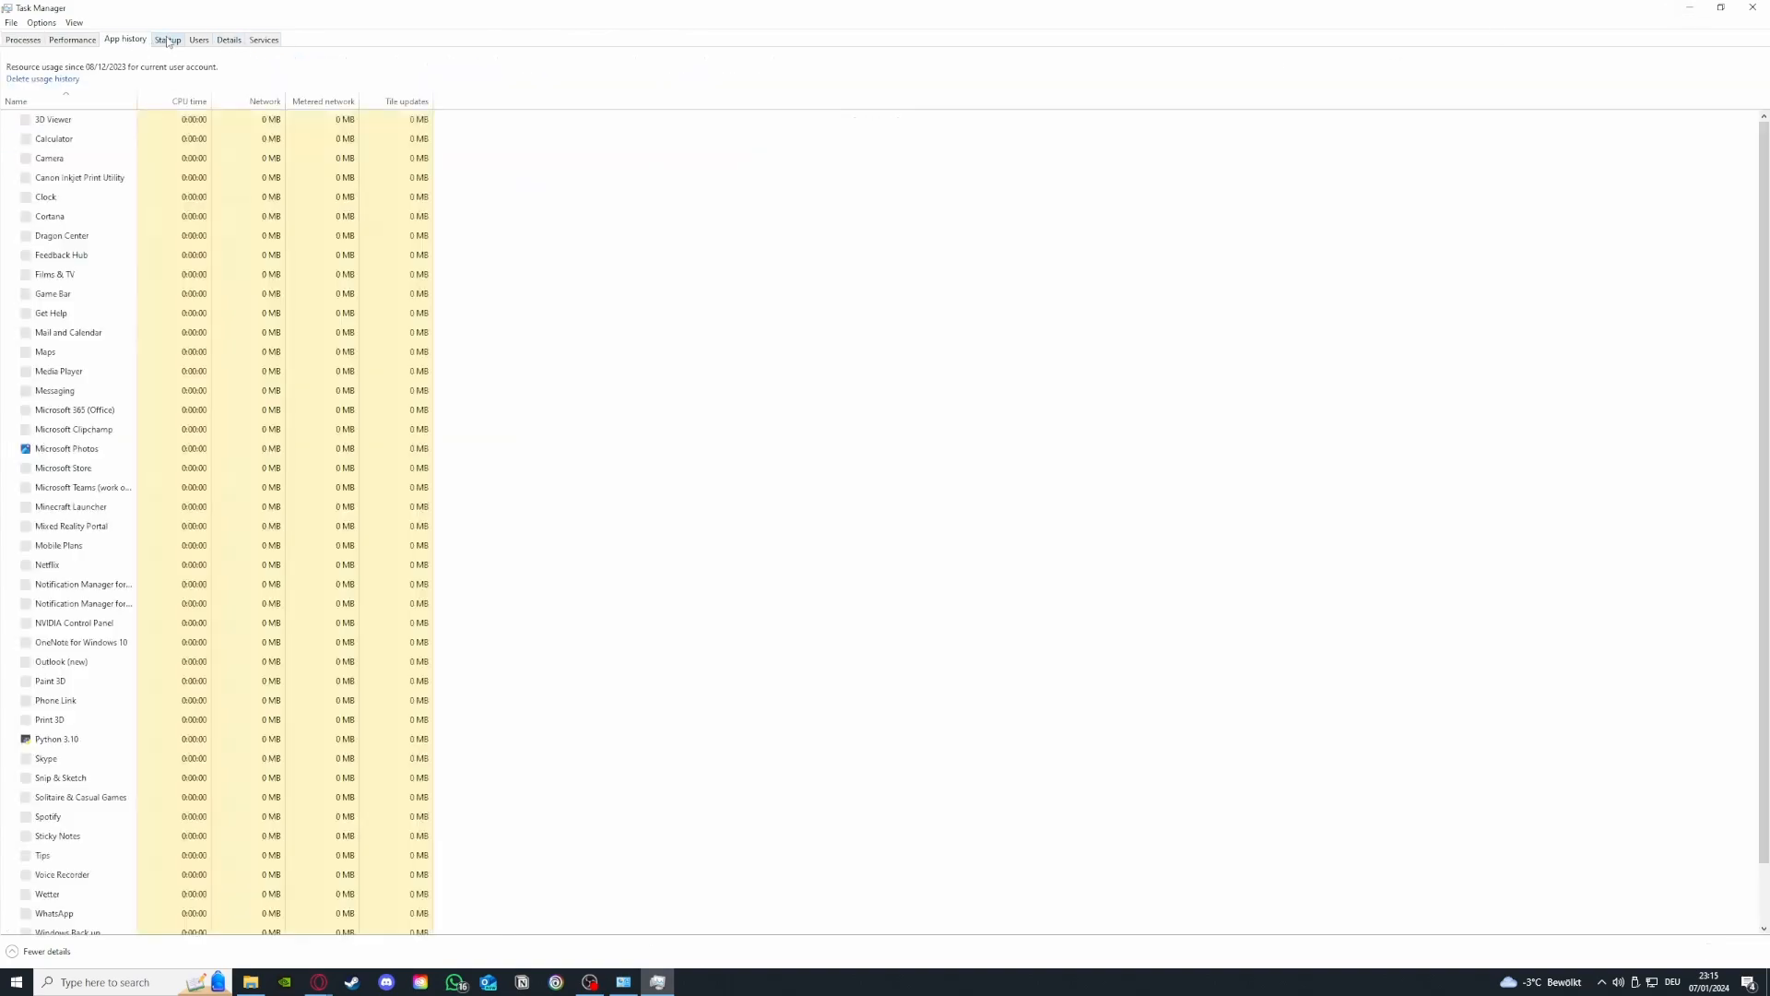
{"action": "left_click", "coordinate": [169, 42]}
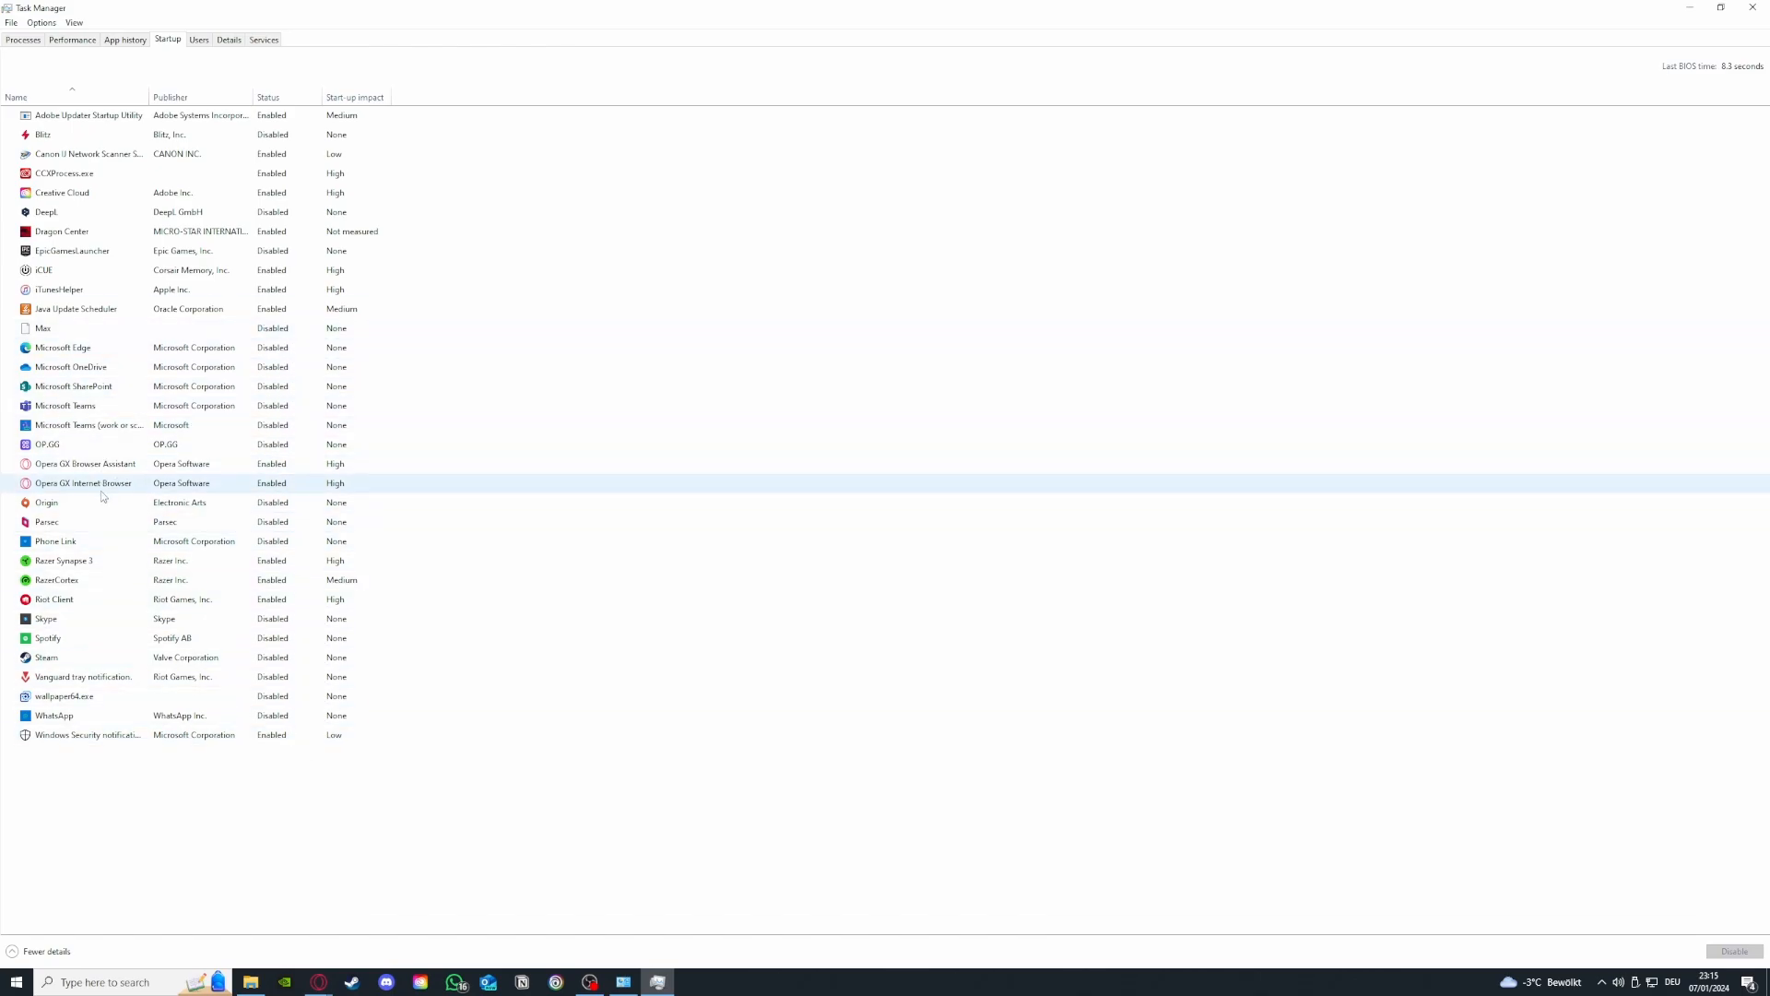
{"action": "left_click", "coordinate": [97, 523]}
{"action": "right_click", "coordinate": [115, 523]}
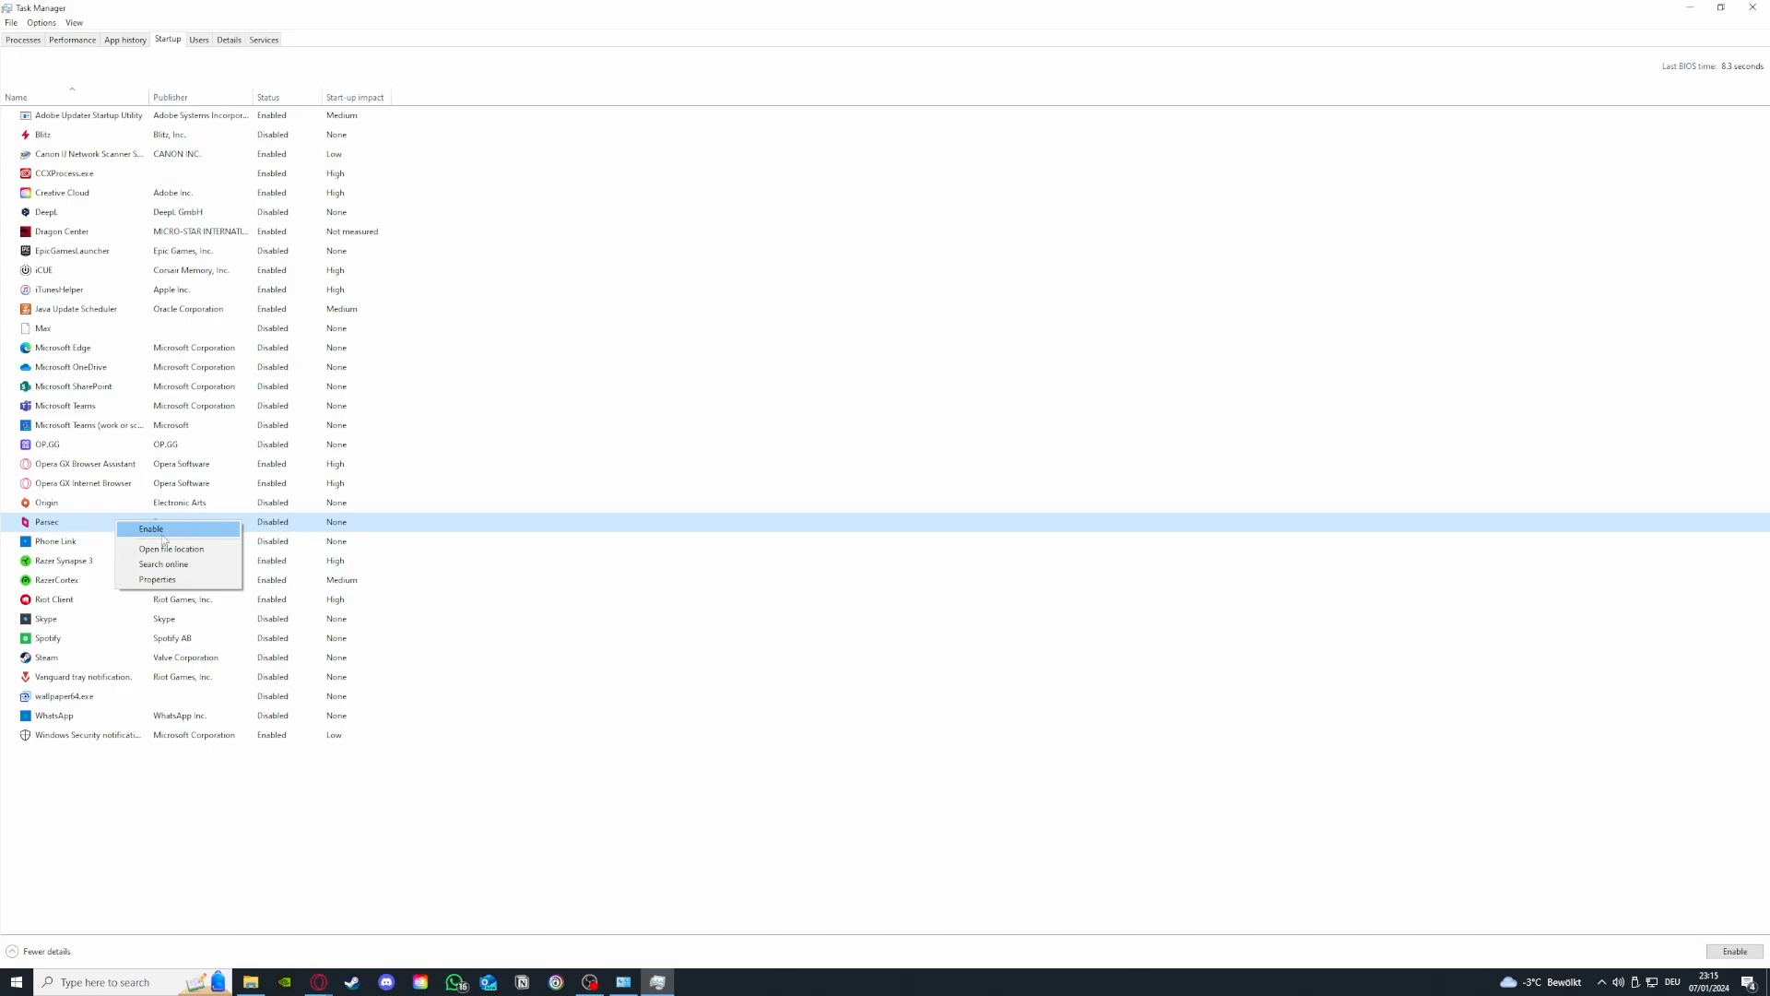
{"action": "left_click", "coordinate": [169, 277]}
- Disable iCUE as a startup app and close Task Manager
{"action": "right_click", "coordinate": [103, 275]}
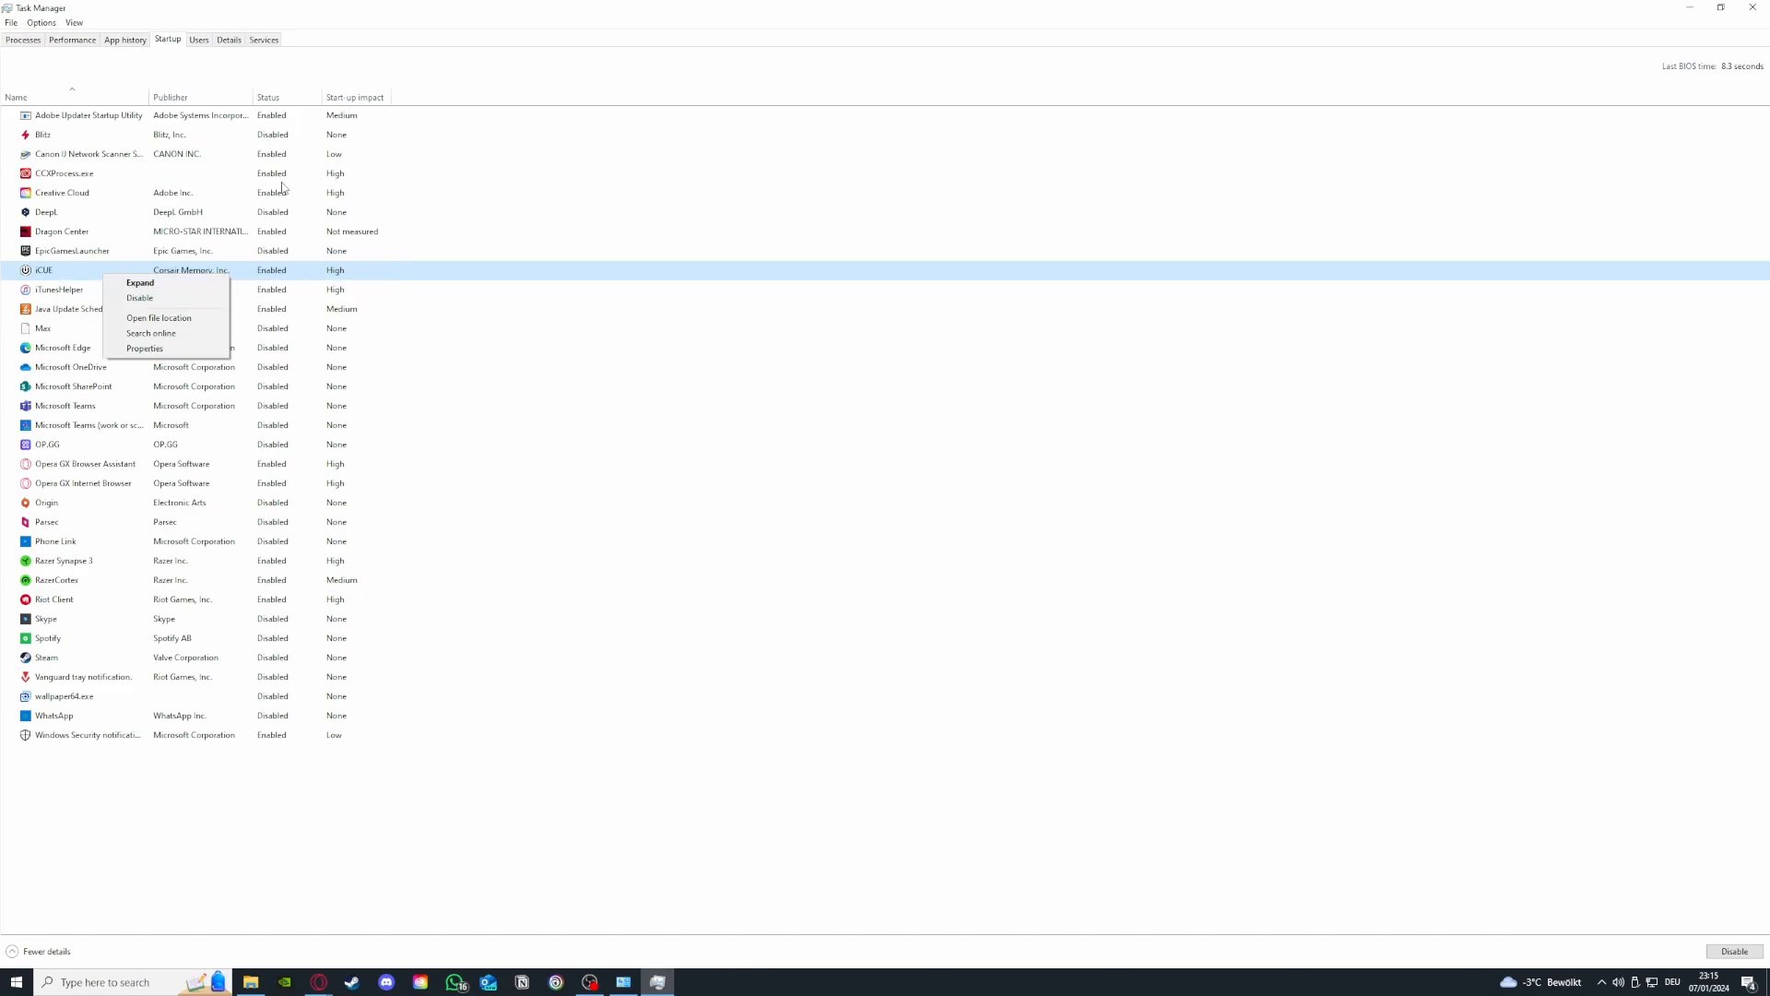
{"action": "left_click", "coordinate": [188, 300]}
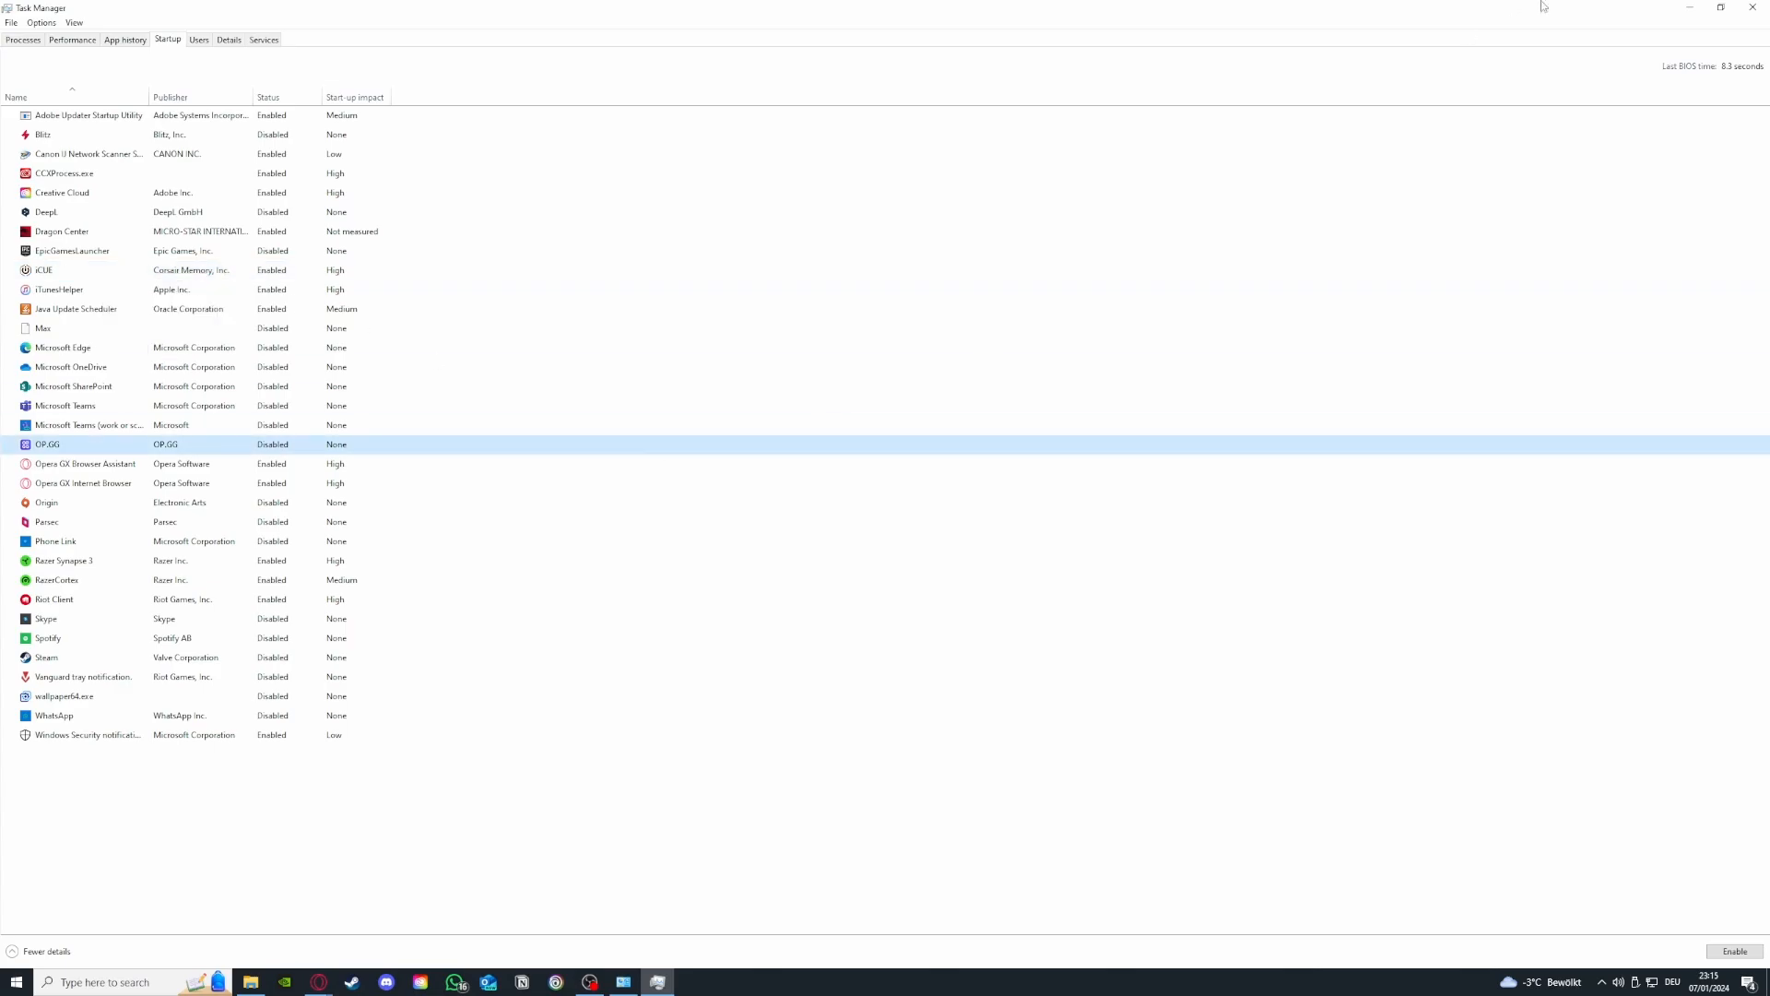
{"action": "left_click", "coordinate": [1753, 8]}
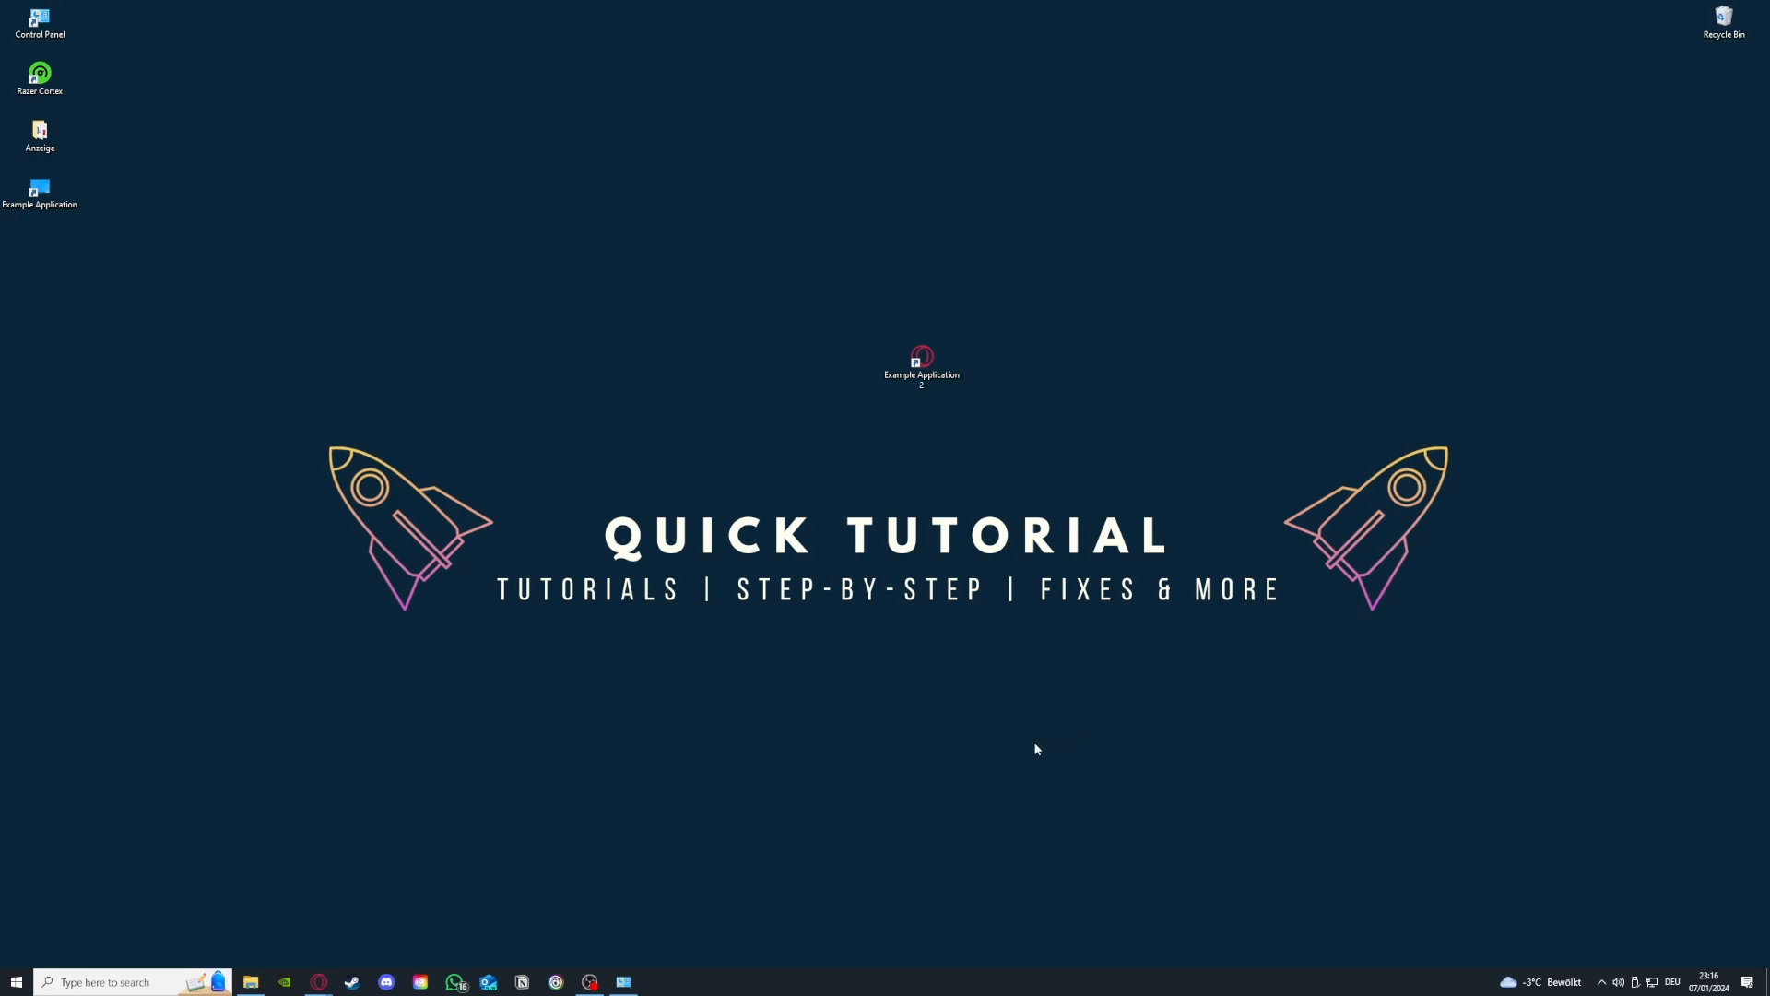
- Reopen Task Manager from the taskbar and enlarge its window
{"action": "right_click", "coordinate": [805, 992]}
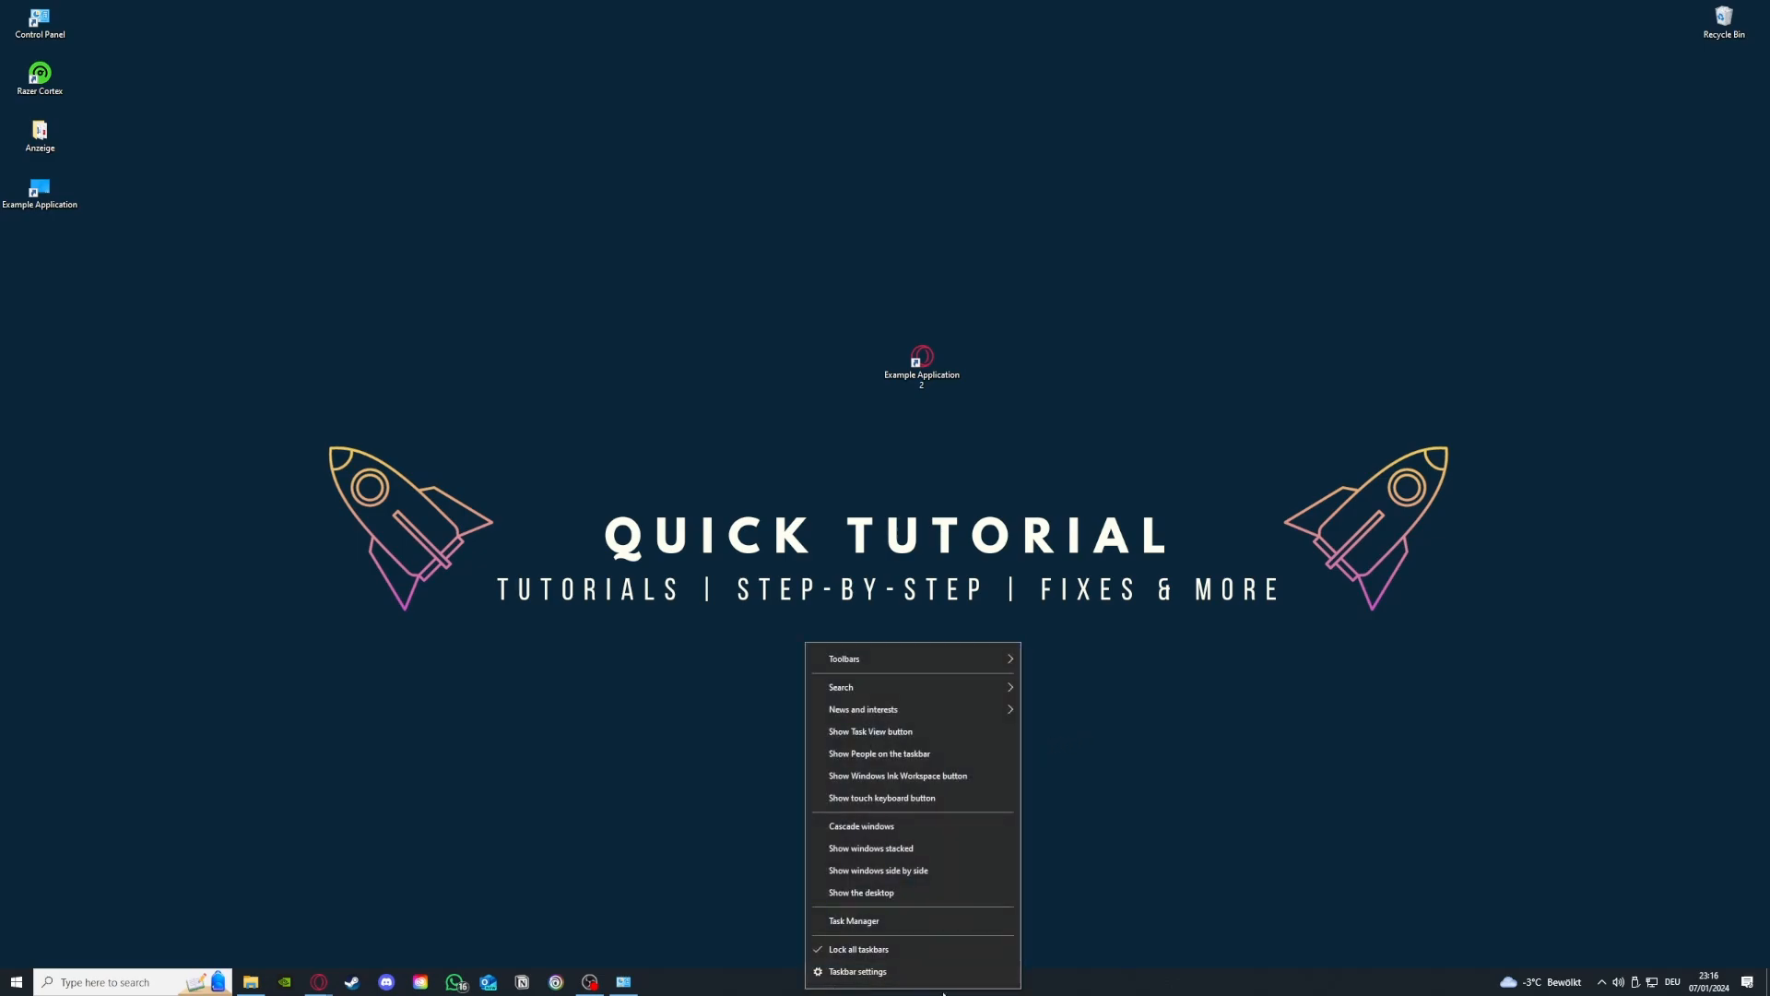
{"action": "left_click", "coordinate": [864, 922]}
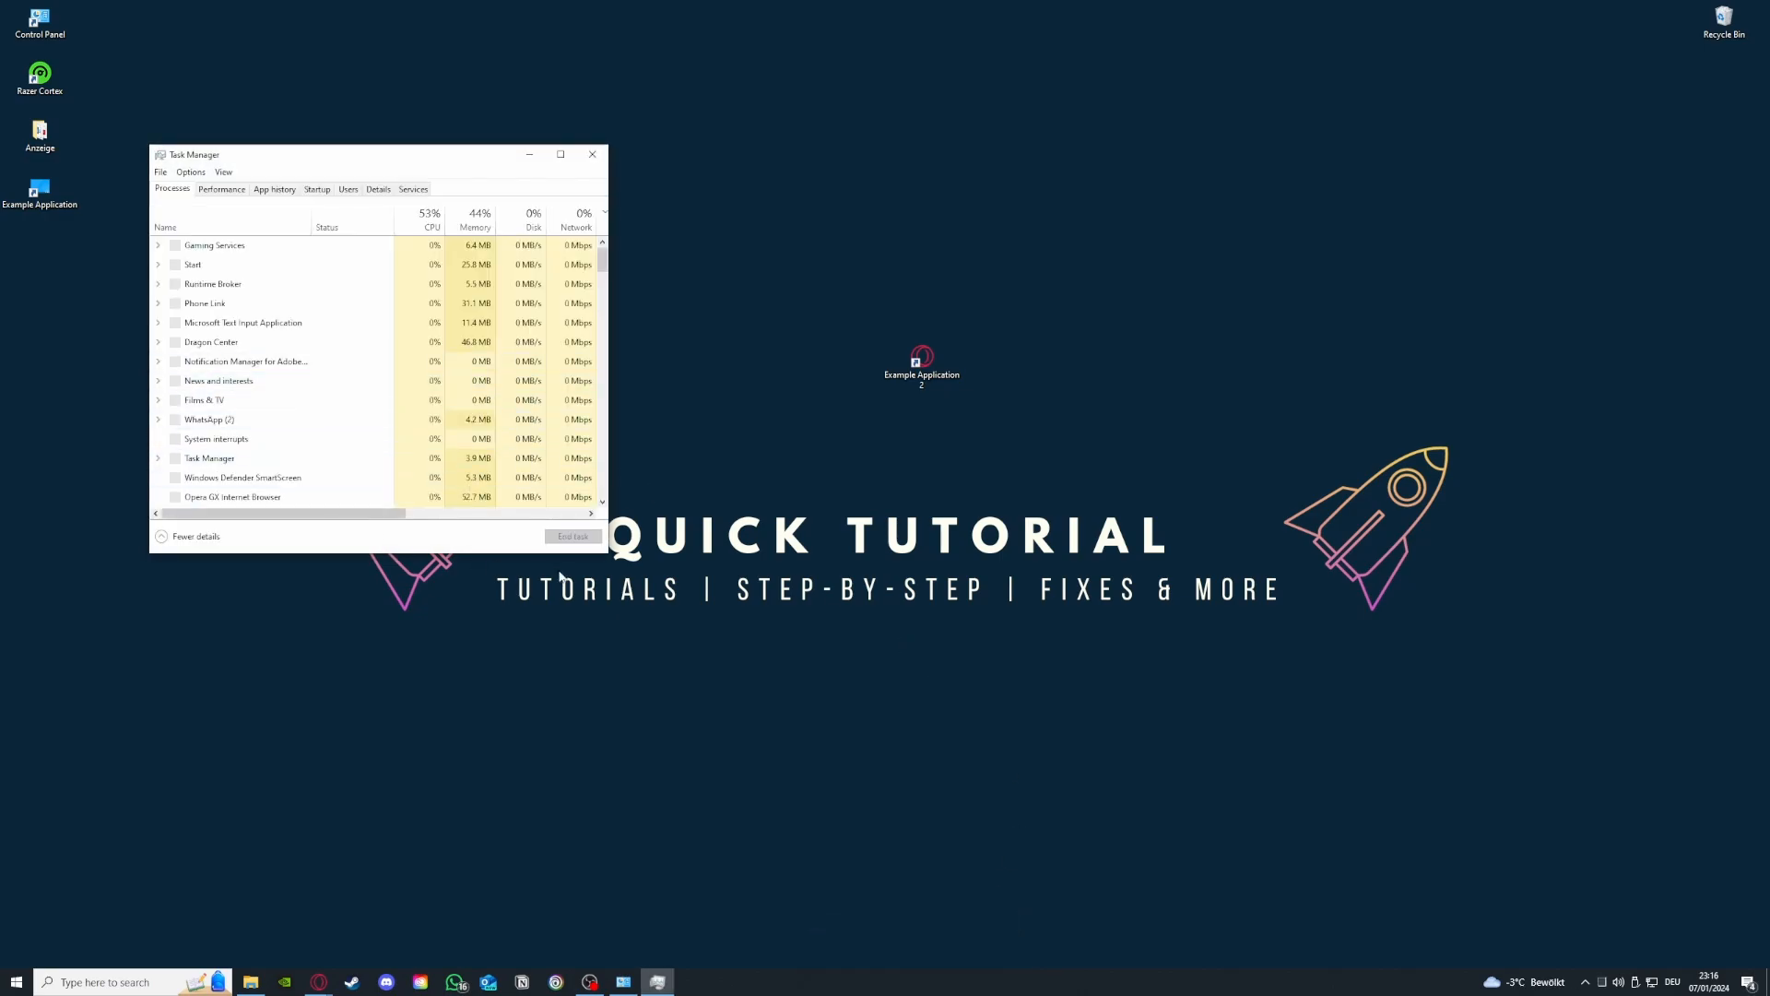
{"action": "left_click_drag", "start_coordinate": [600, 553], "coordinate": [1150, 788]}
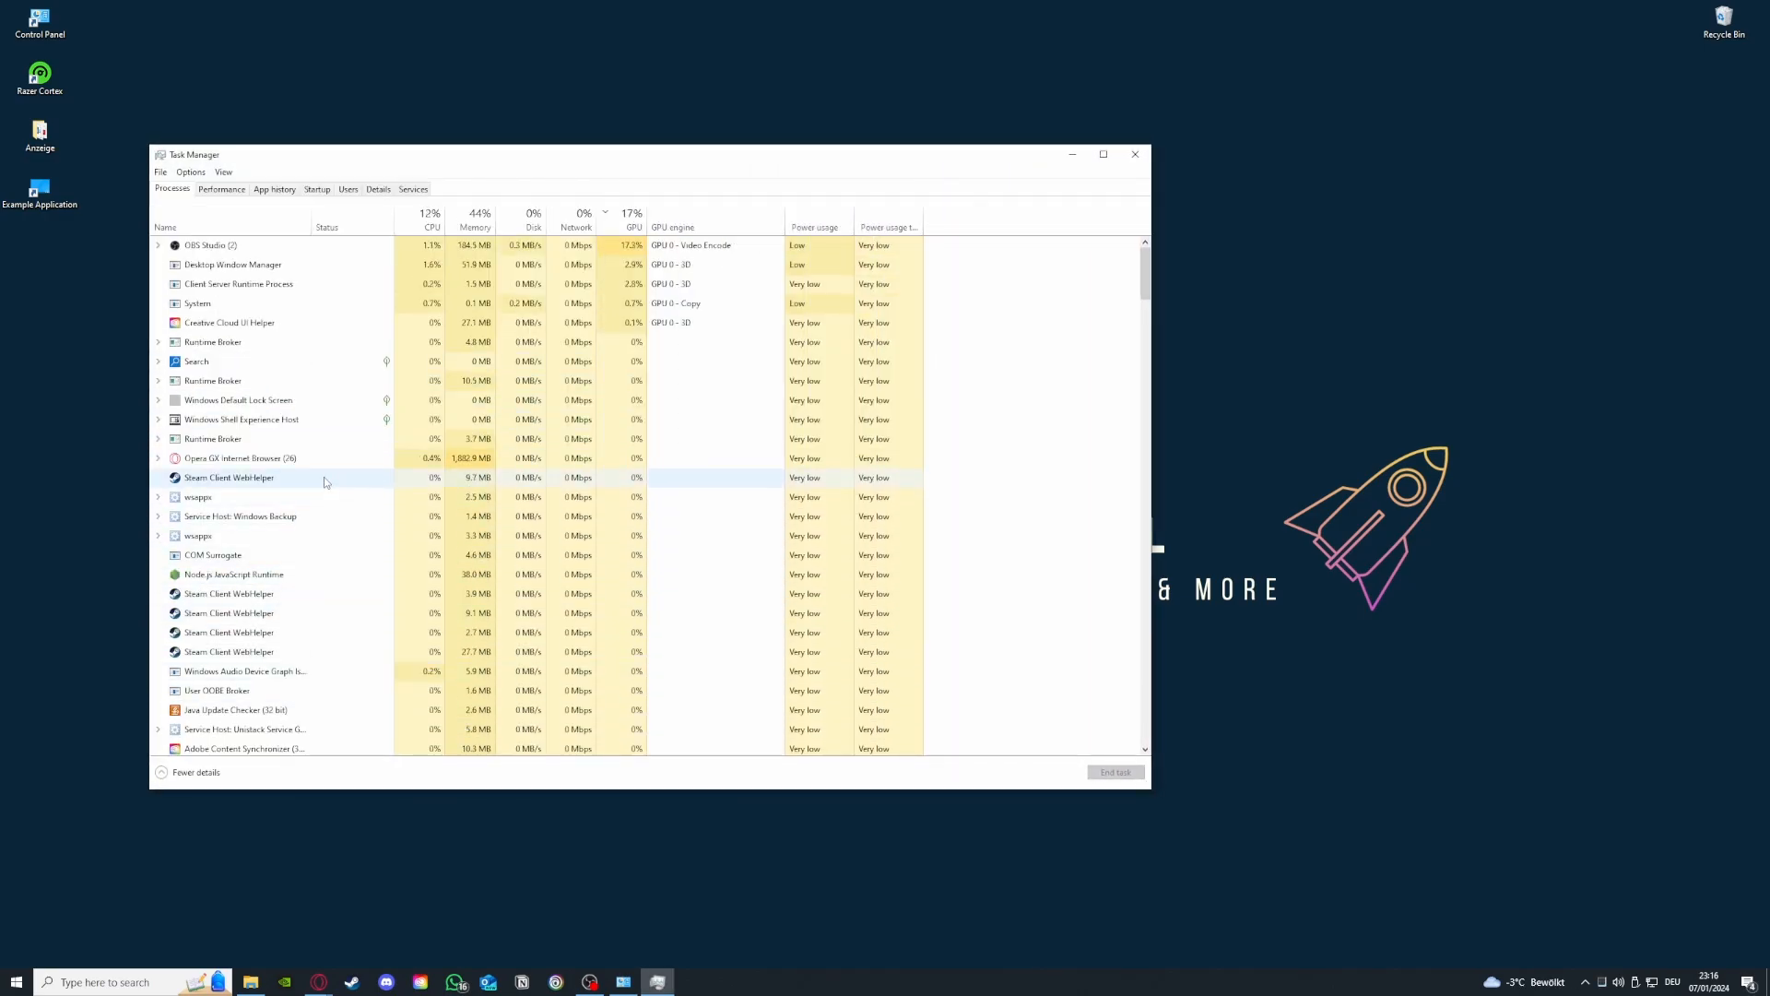
- Examine the Steam Client WebHelper processes in the process list and close Task Manager
{"action": "left_click", "coordinate": [383, 477]}
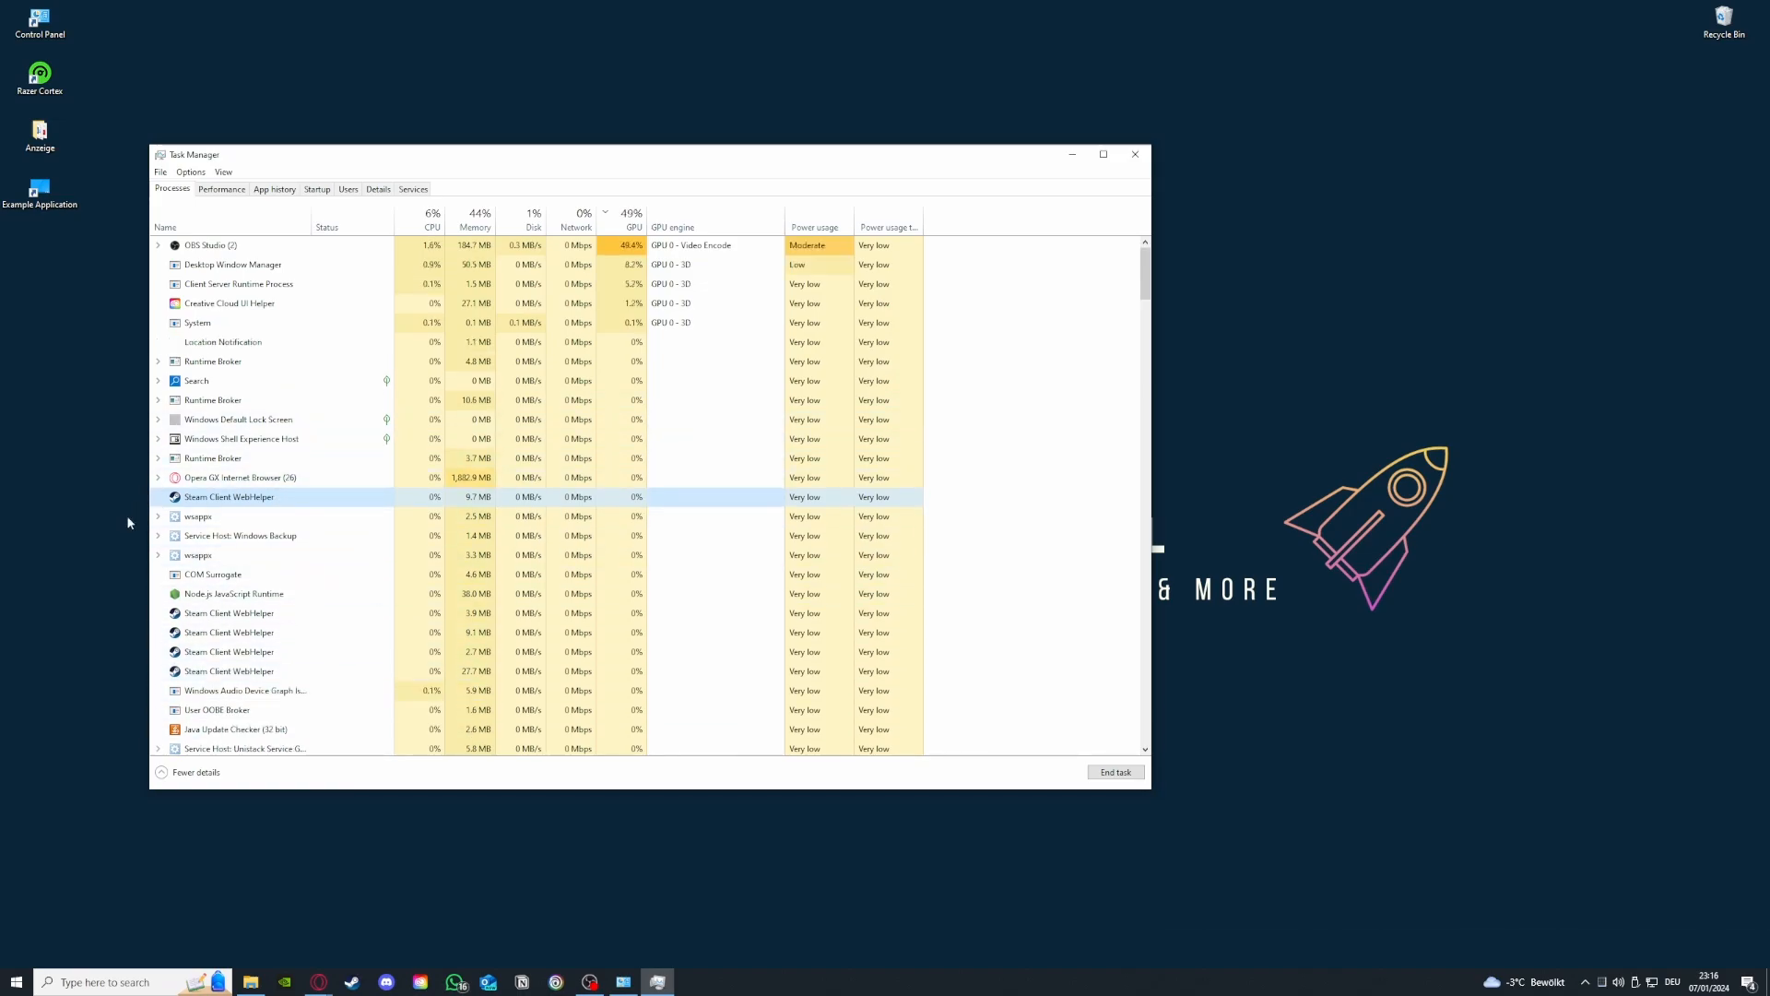
{"action": "scroll", "coordinate": [194, 609], "scroll_direction": "down", "scroll_amount": 3}
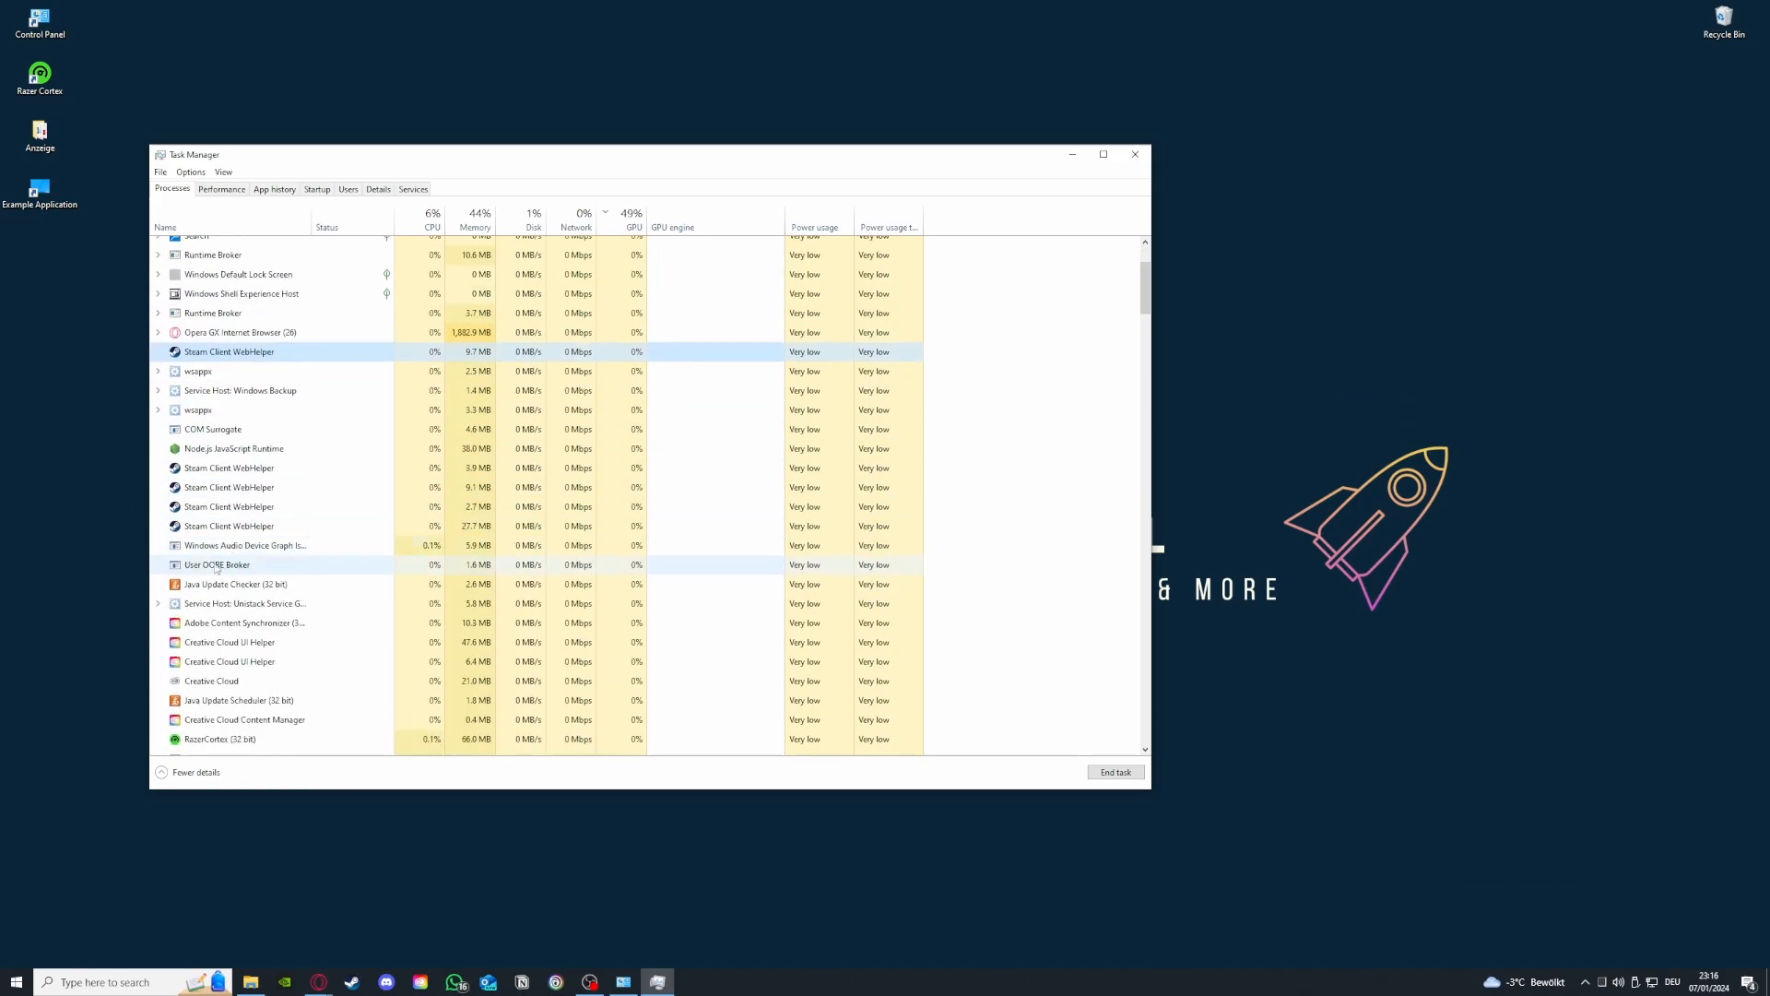
{"action": "left_click", "coordinate": [210, 465]}
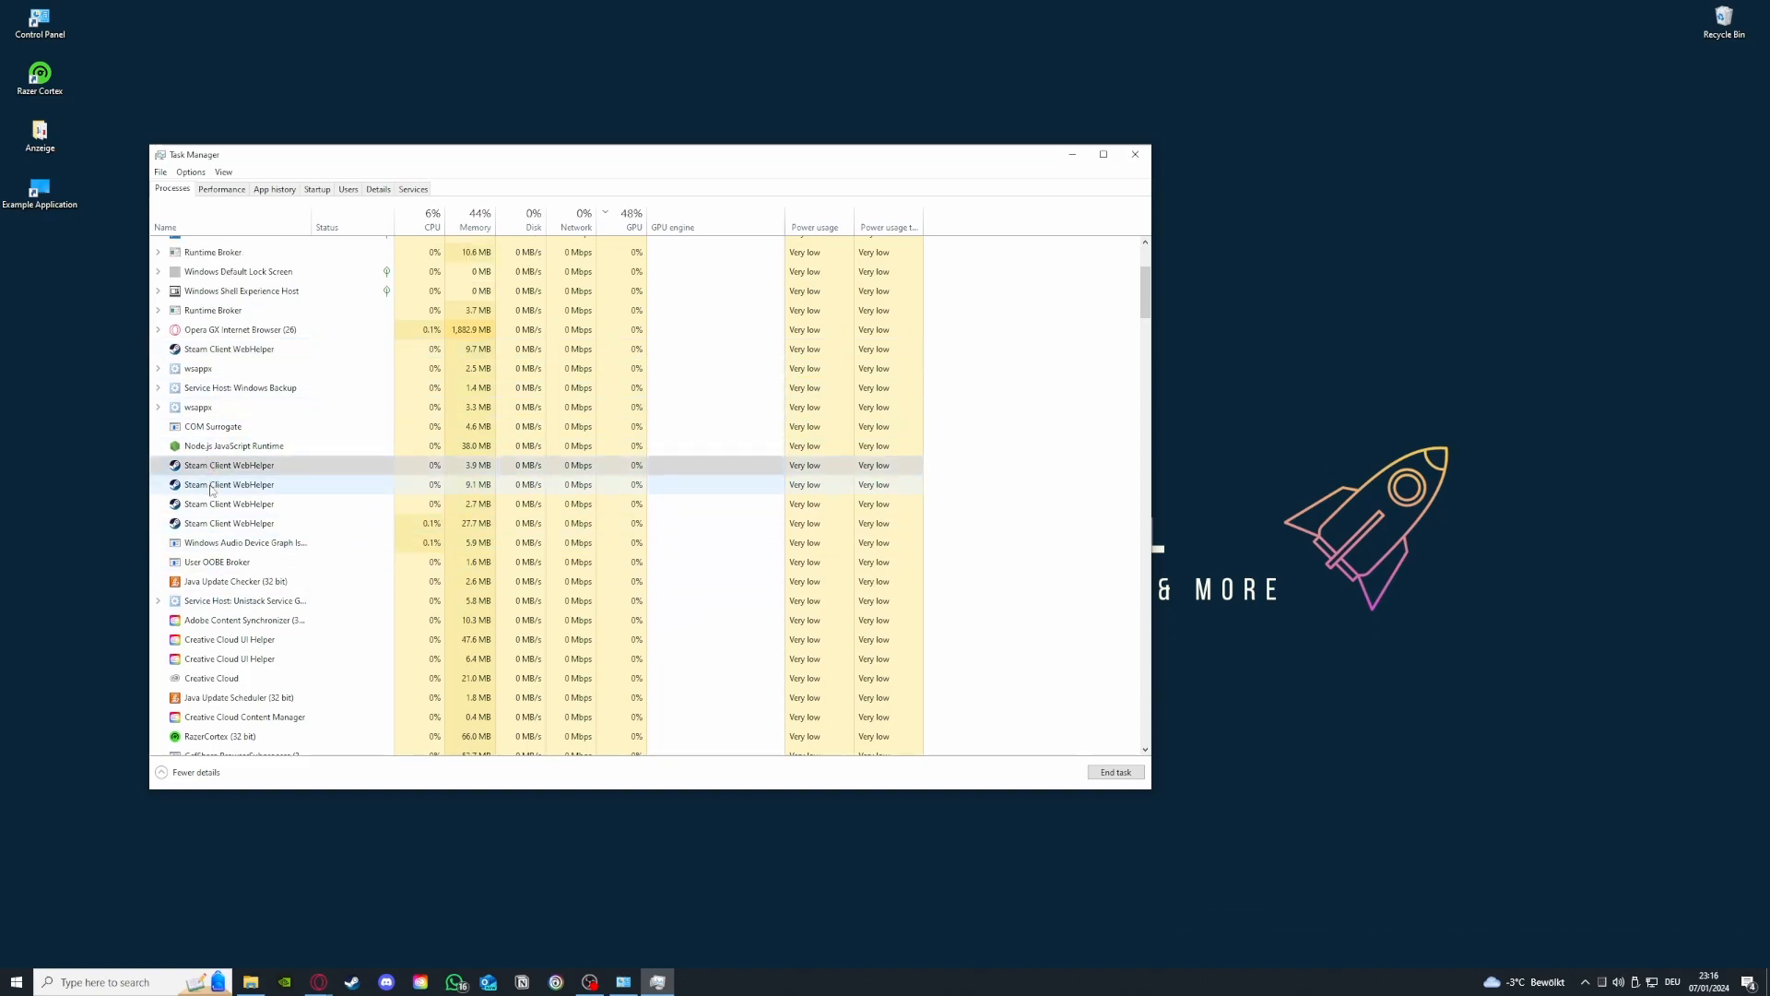
{"action": "left_click", "coordinate": [213, 484]}
{"action": "left_click", "coordinate": [216, 504]}
{"action": "left_click", "coordinate": [218, 525]}
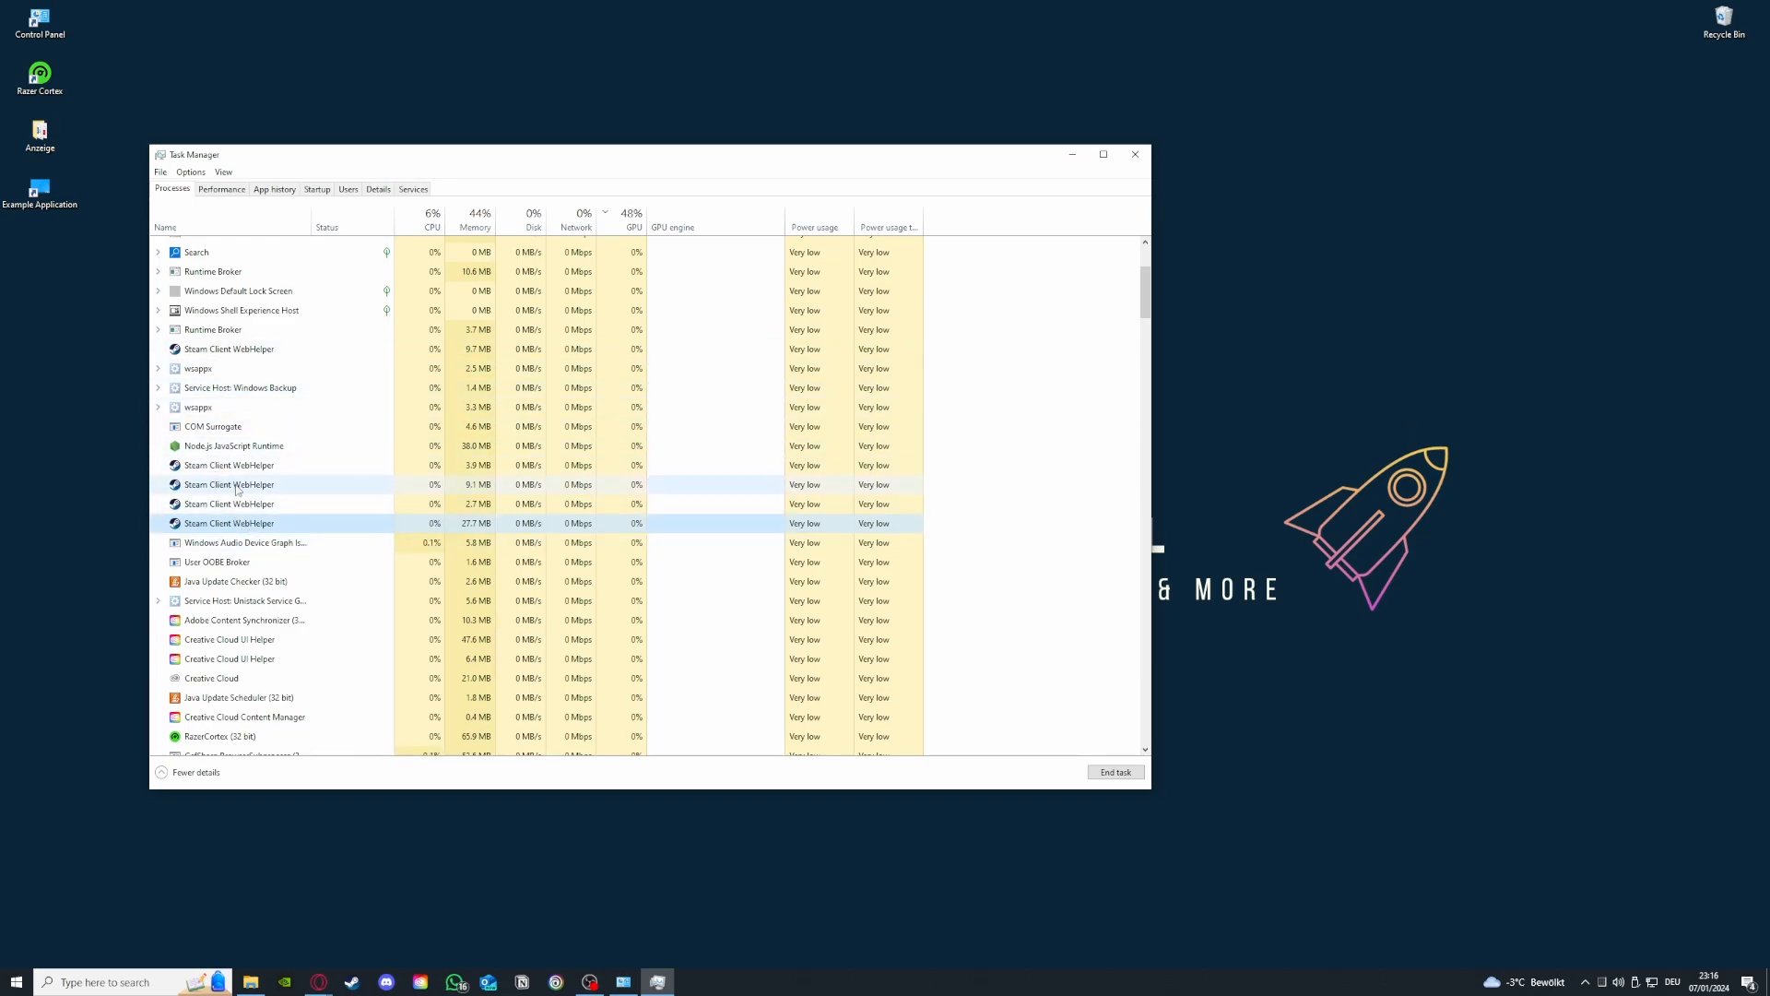
{"action": "left_click", "coordinate": [1131, 147]}
{"action": "left_click", "coordinate": [1133, 151]}
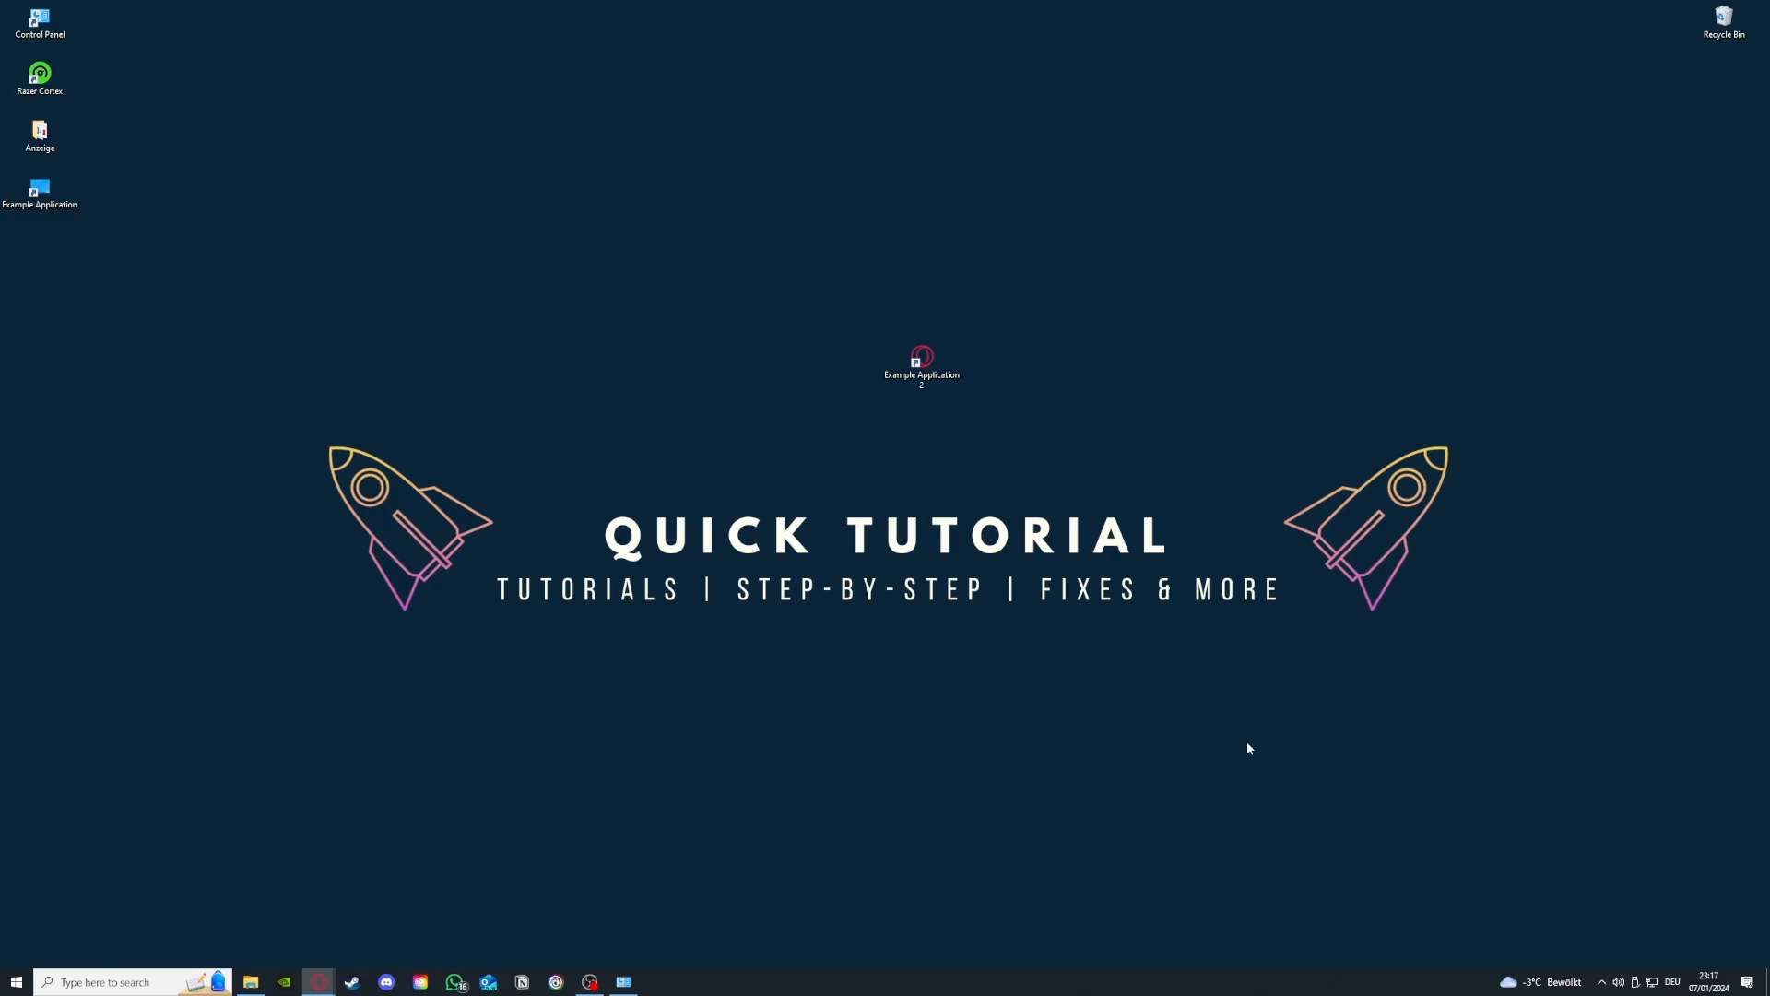
- Open Administrative Tools from the System and Security control panel and move its window aside
{"action": "left_click", "coordinate": [623, 981]}
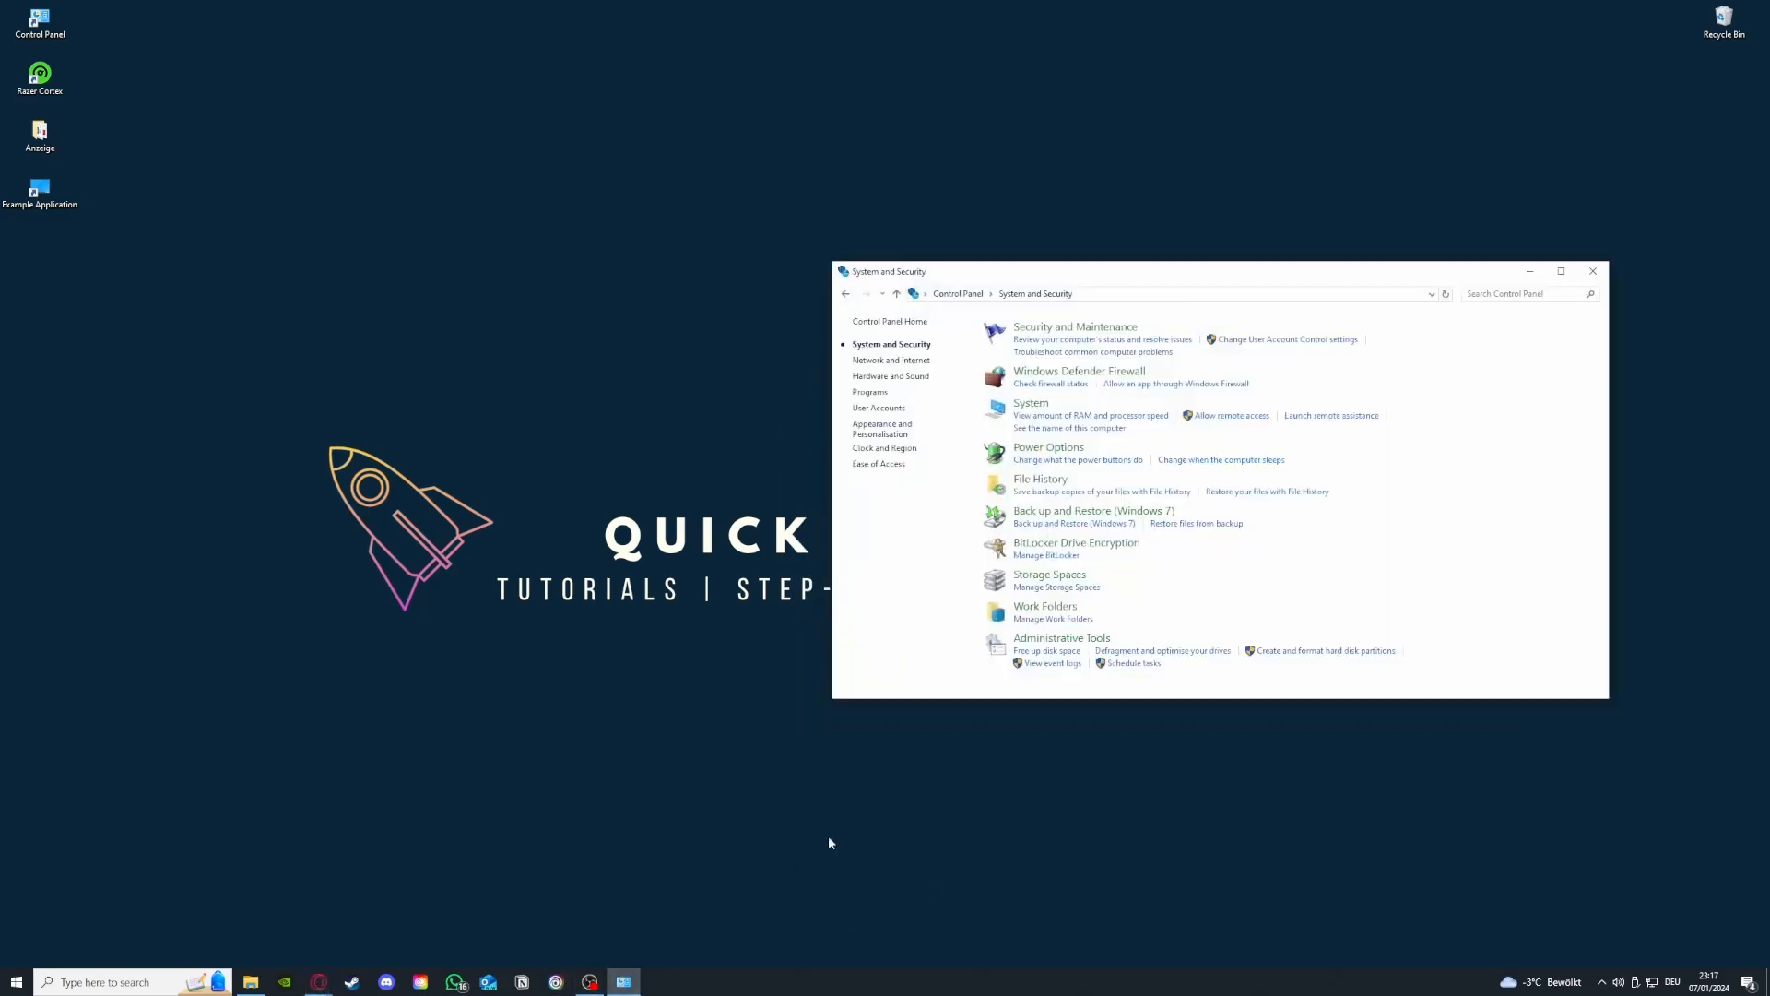
{"action": "mouse_move", "coordinate": [1051, 649]}
{"action": "left_mouse_down"}
{"action": "mouse_move", "coordinate": [811, 618]}
{"action": "mouse_move", "coordinate": [1036, 643]}
{"action": "left_mouse_up"}
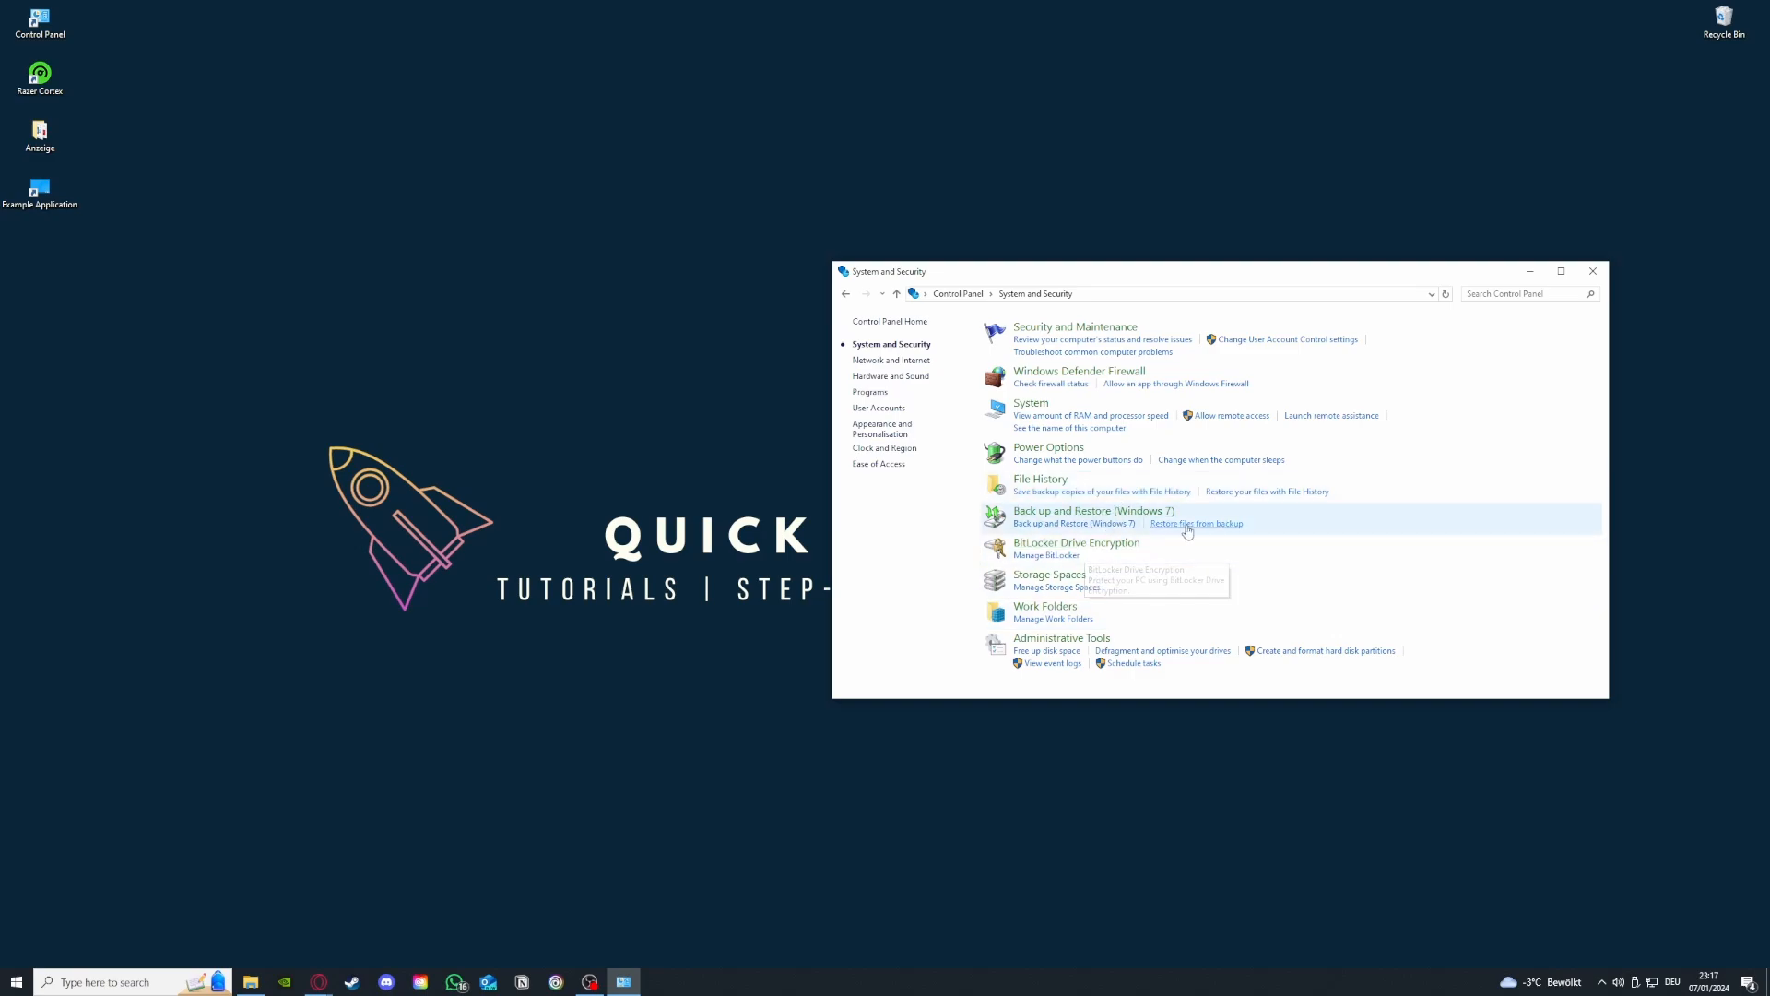
{"action": "left_click", "coordinate": [1090, 638]}
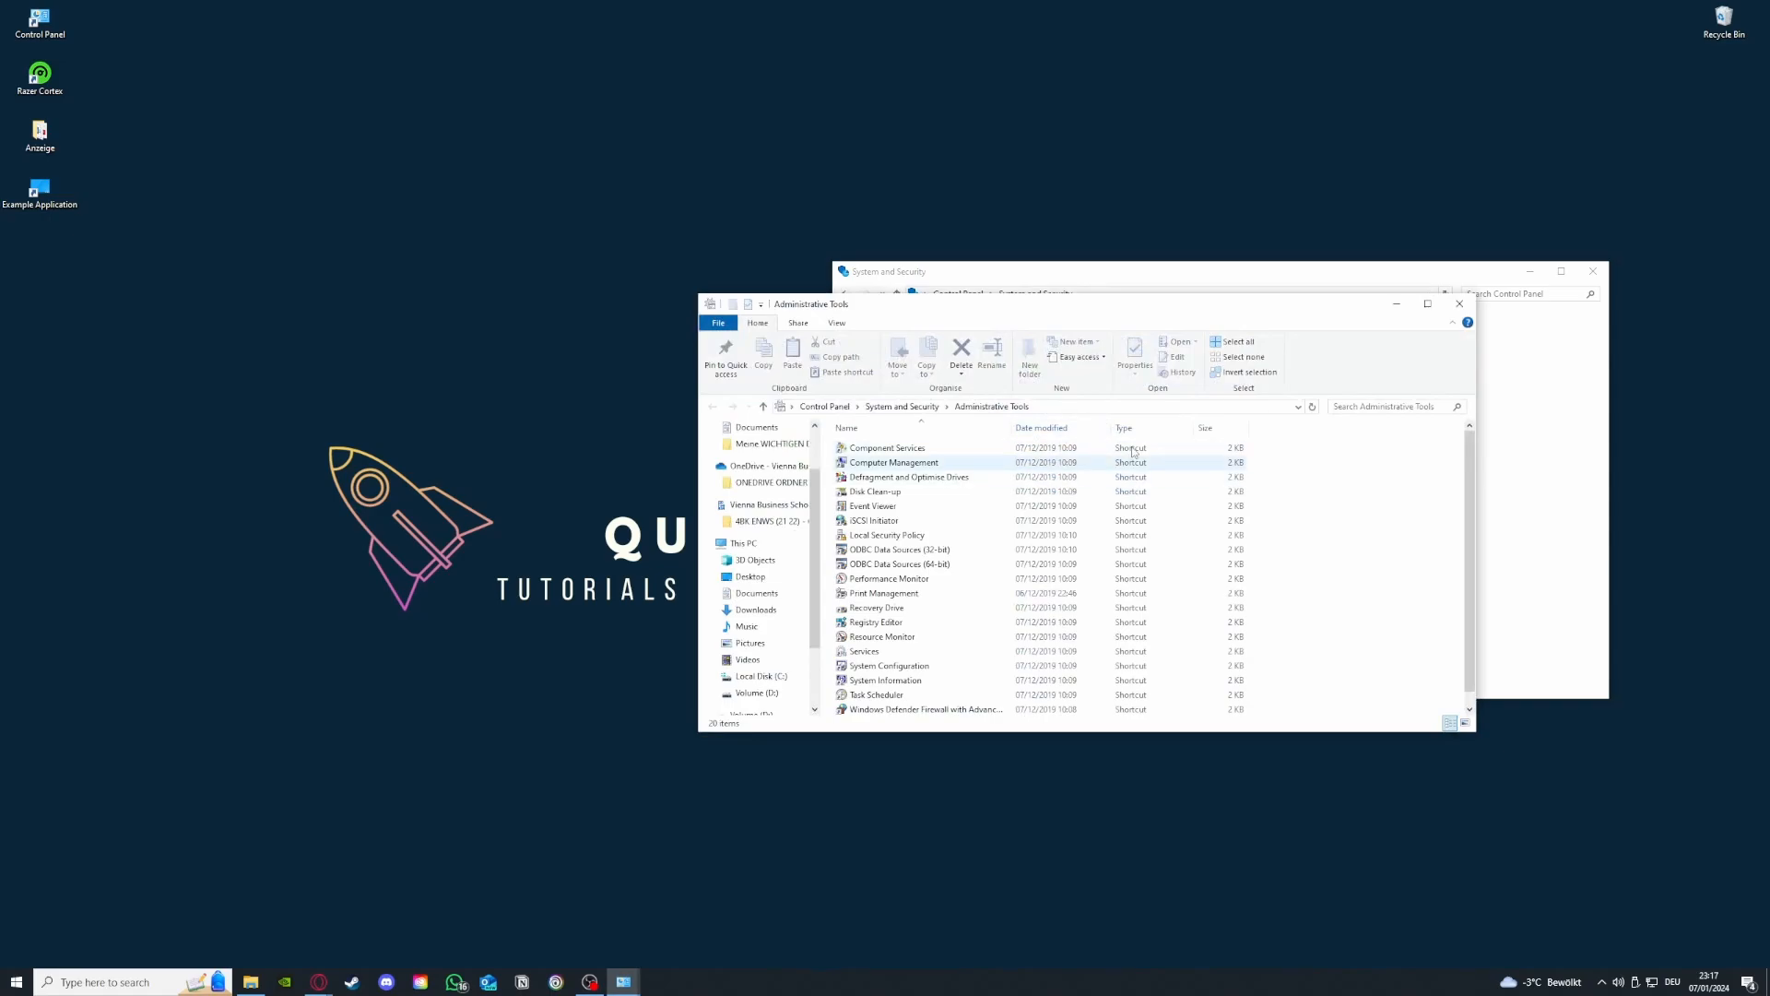
{"action": "mouse_move", "coordinate": [1095, 308]}
{"action": "left_mouse_down"}
{"action": "mouse_move", "coordinate": [498, 188]}
{"action": "mouse_move", "coordinate": [436, 205]}
{"action": "left_mouse_up"}
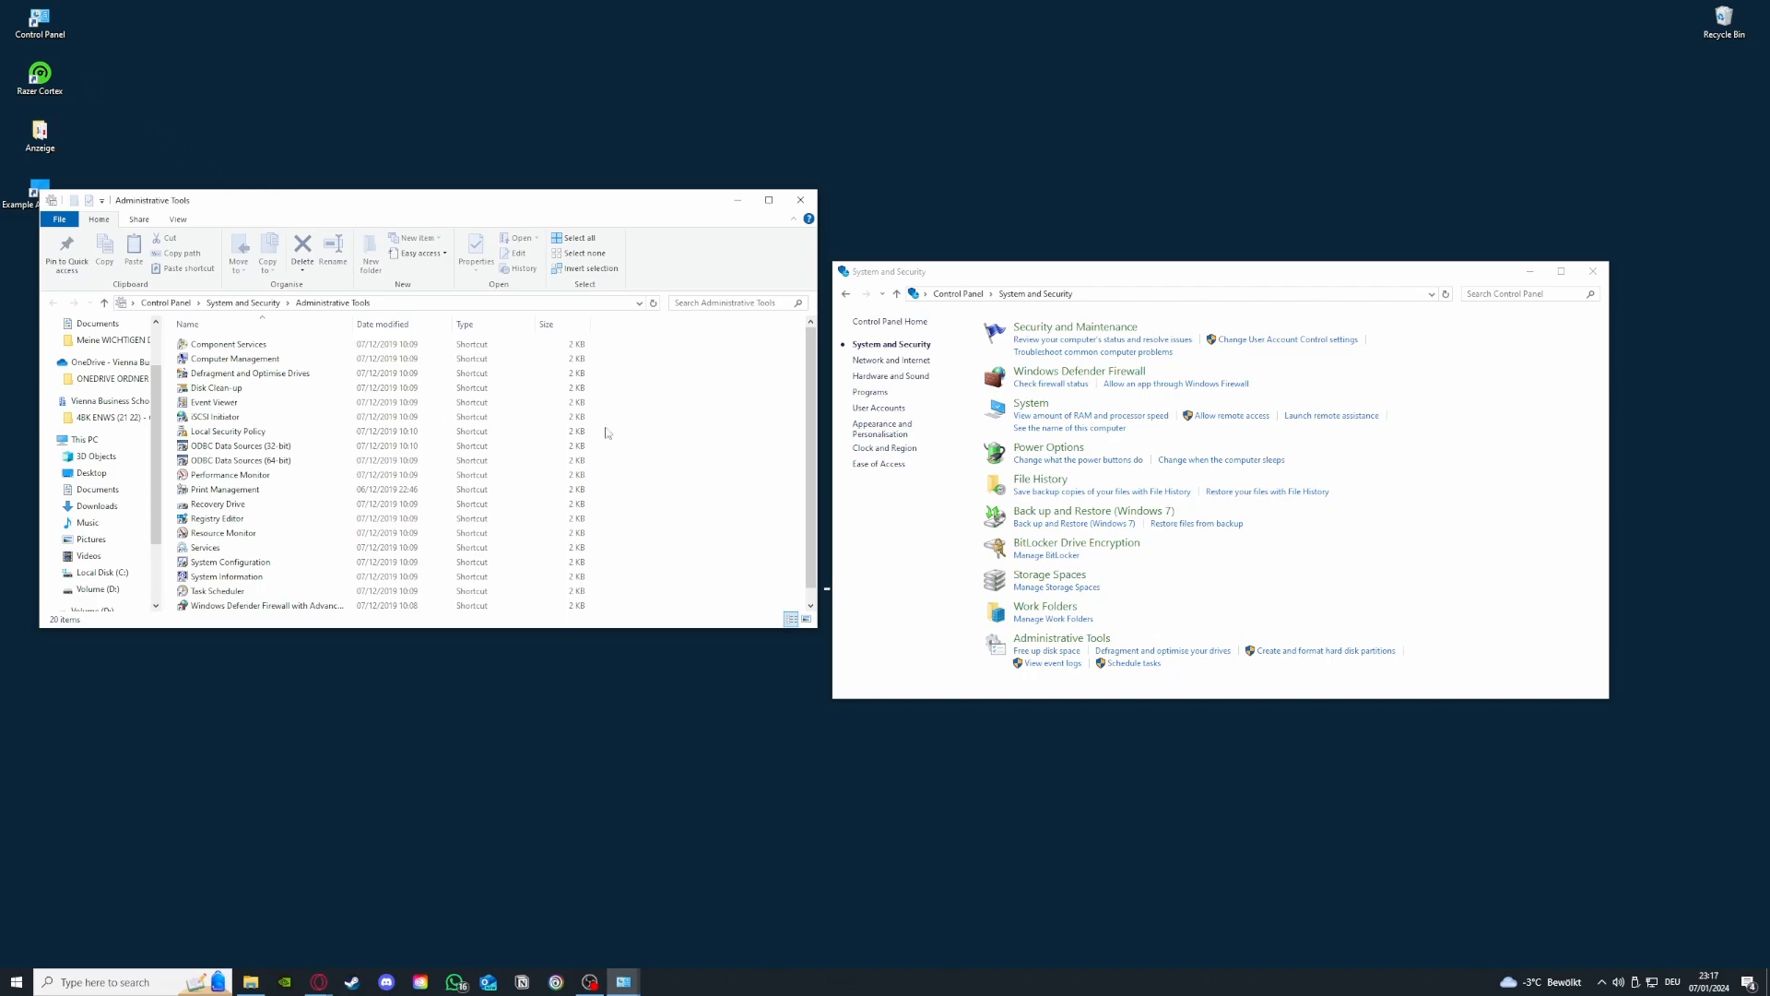
{"action": "left_click", "coordinate": [143, 983]}
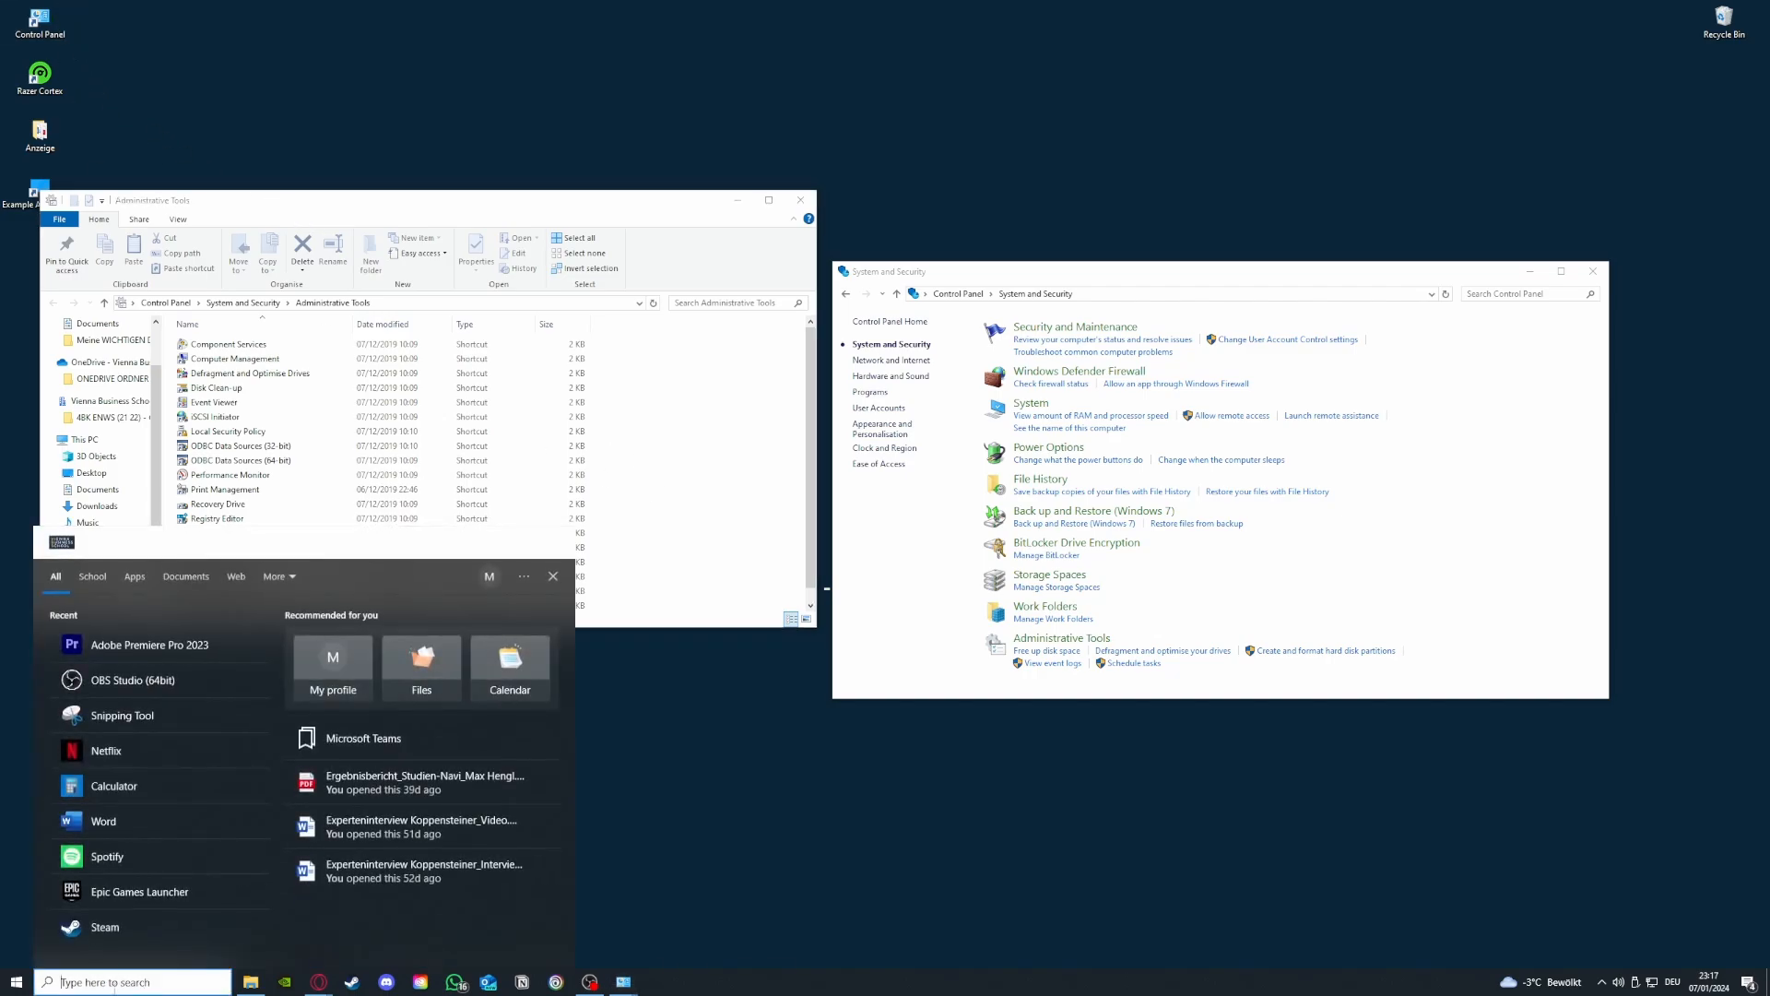
{"action": "left_click", "coordinate": [647, 743]}
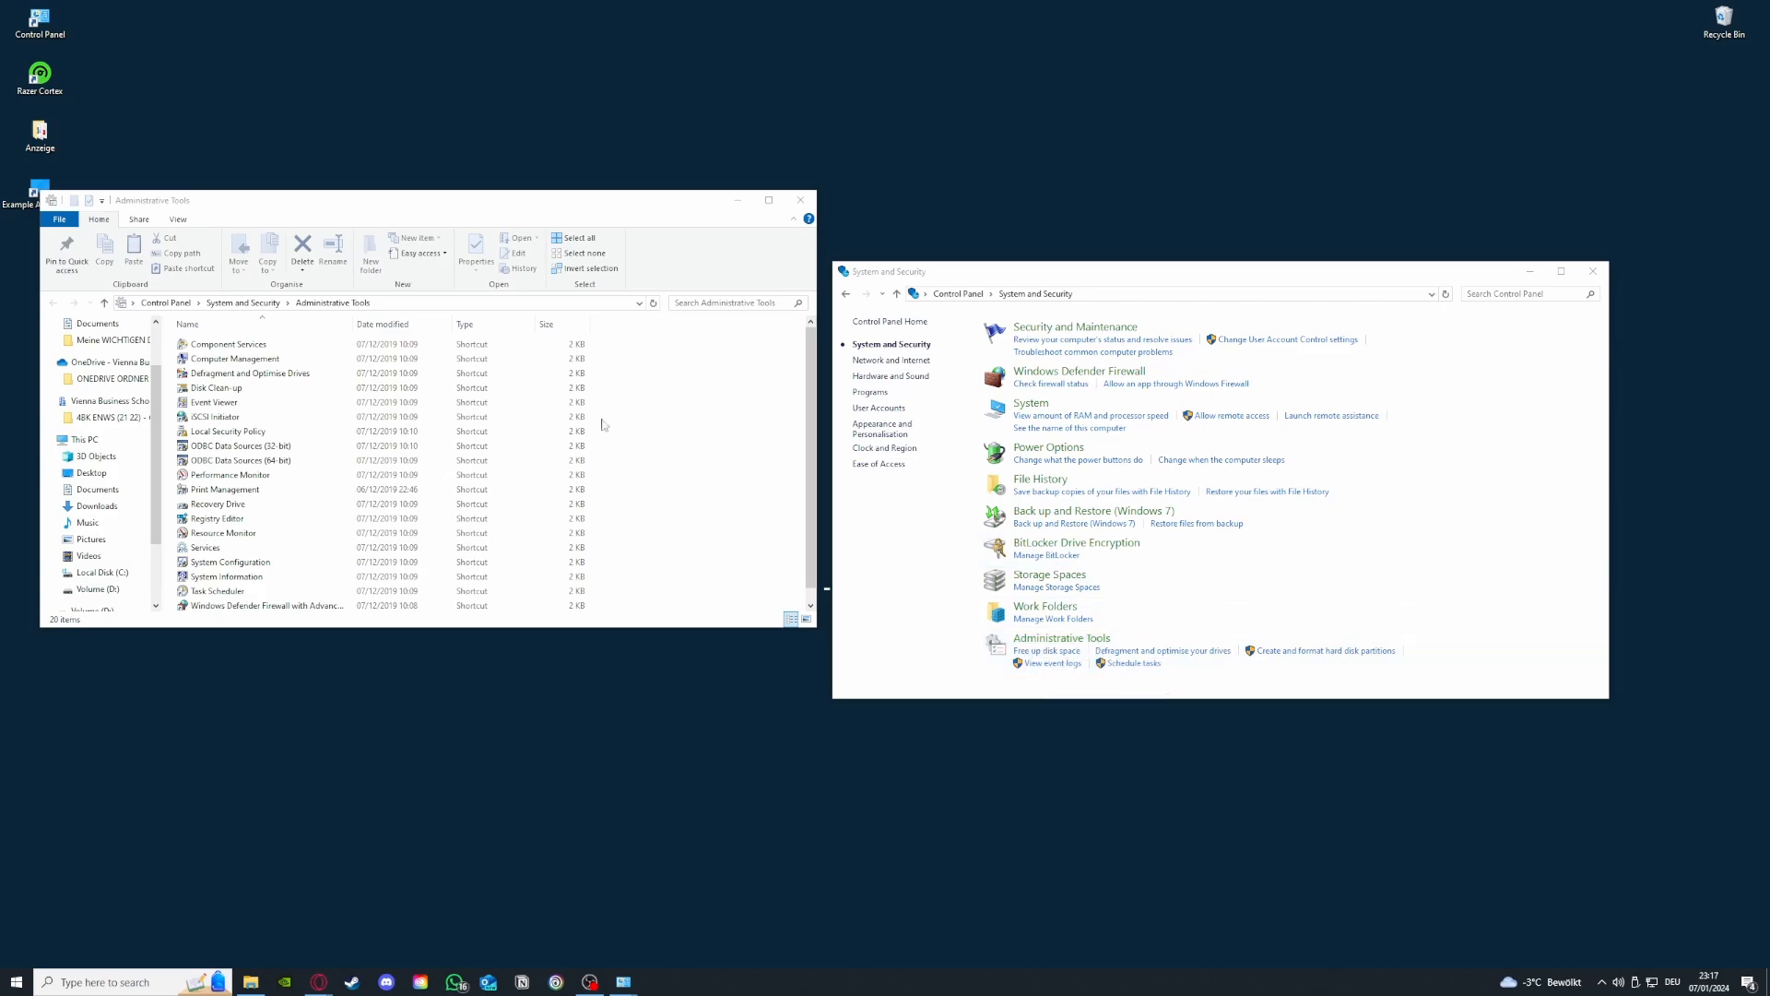
- Open Disk Clean-up and check which drives can be selected for cleaning
{"action": "double_click", "coordinate": [229, 389]}
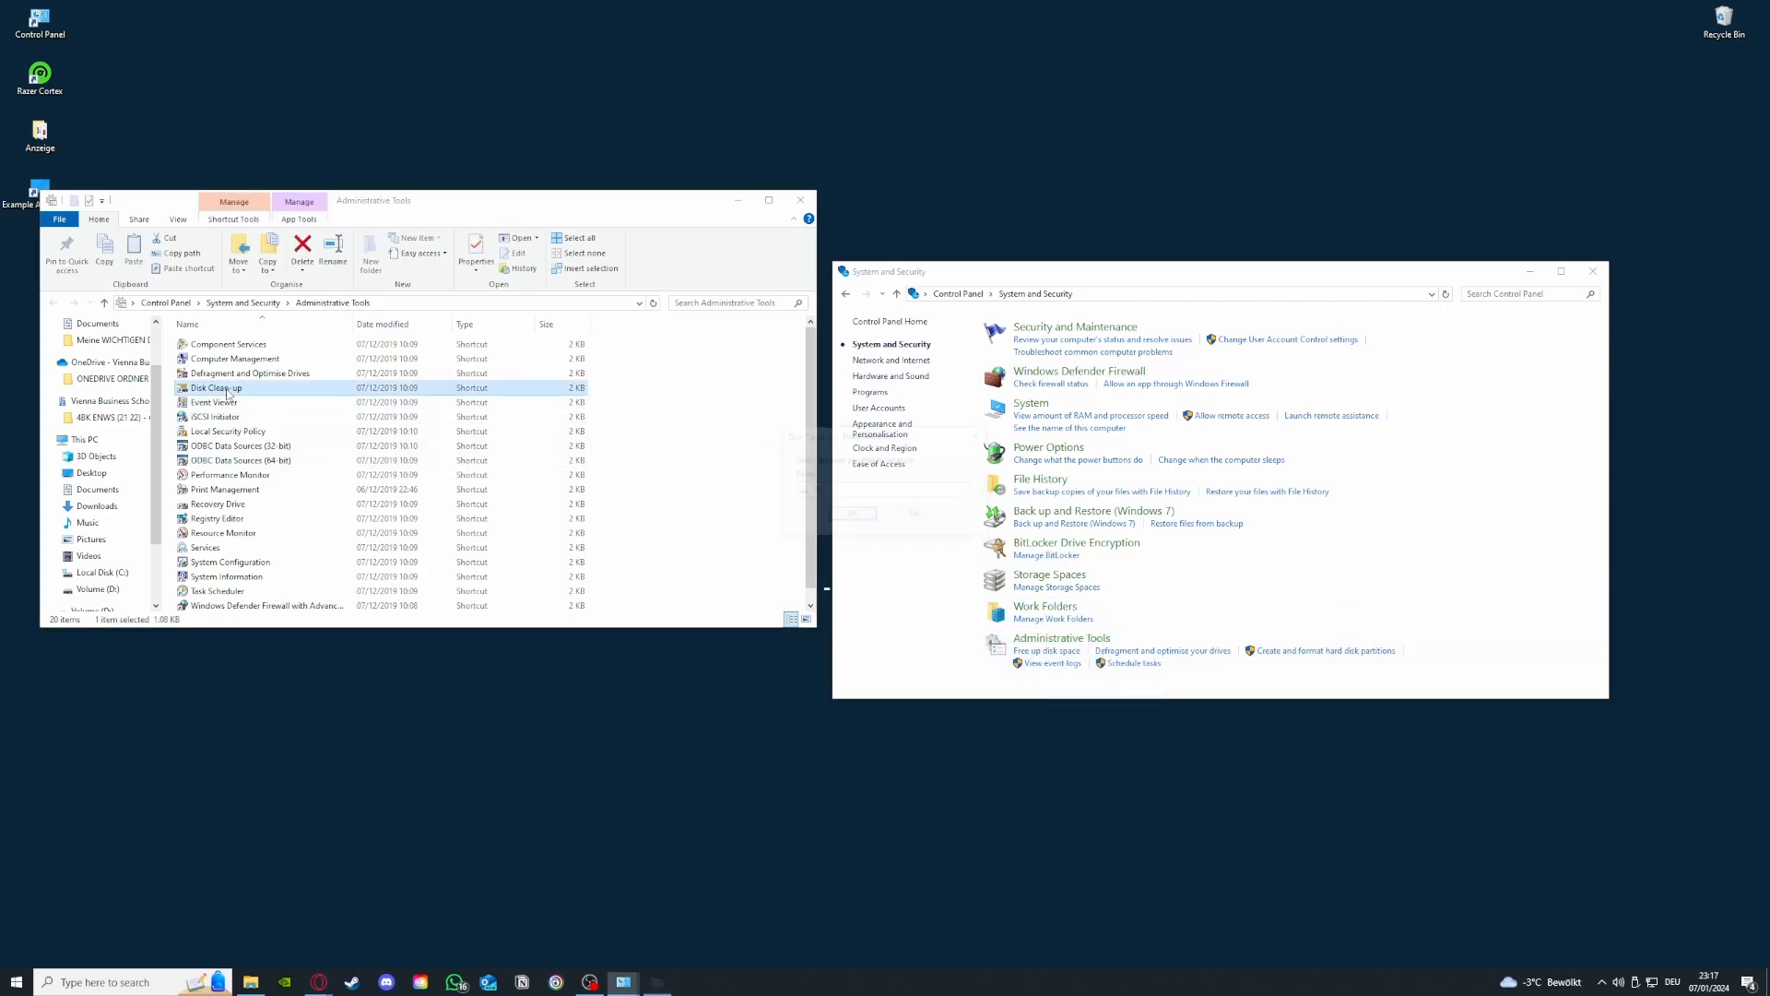
{"action": "left_click", "coordinate": [882, 490]}
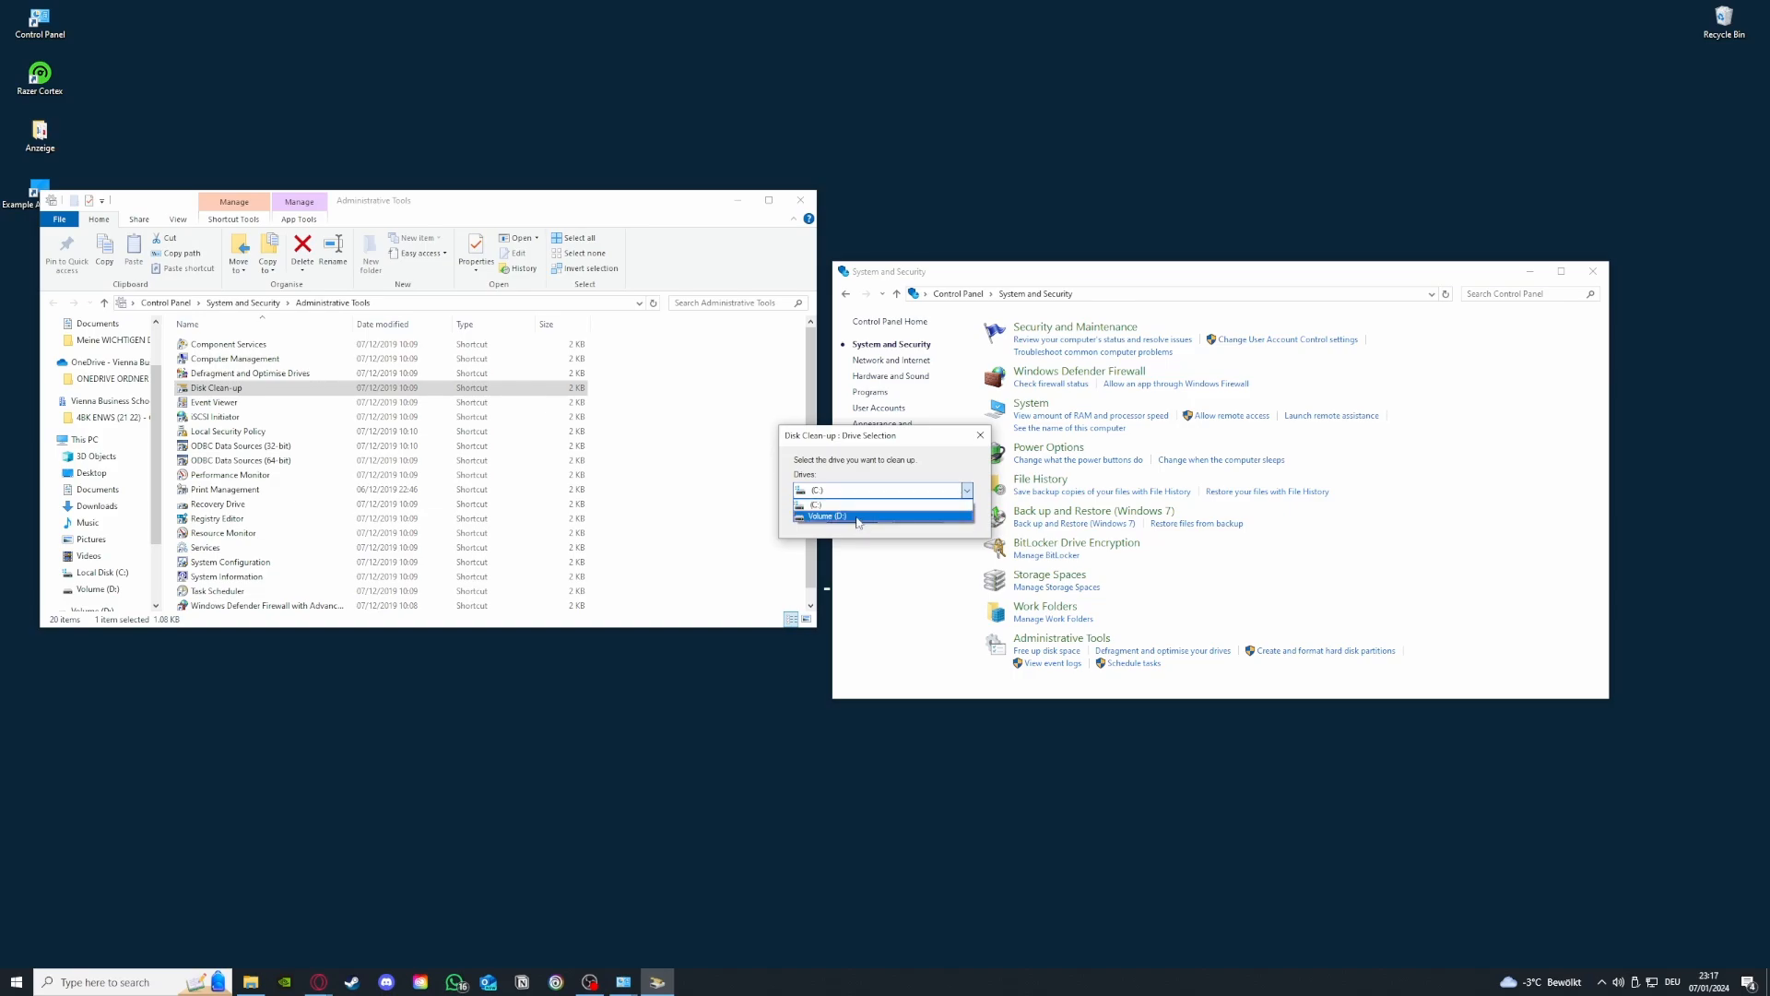
{"action": "left_click", "coordinate": [966, 490]}
{"action": "left_click", "coordinate": [980, 435]}
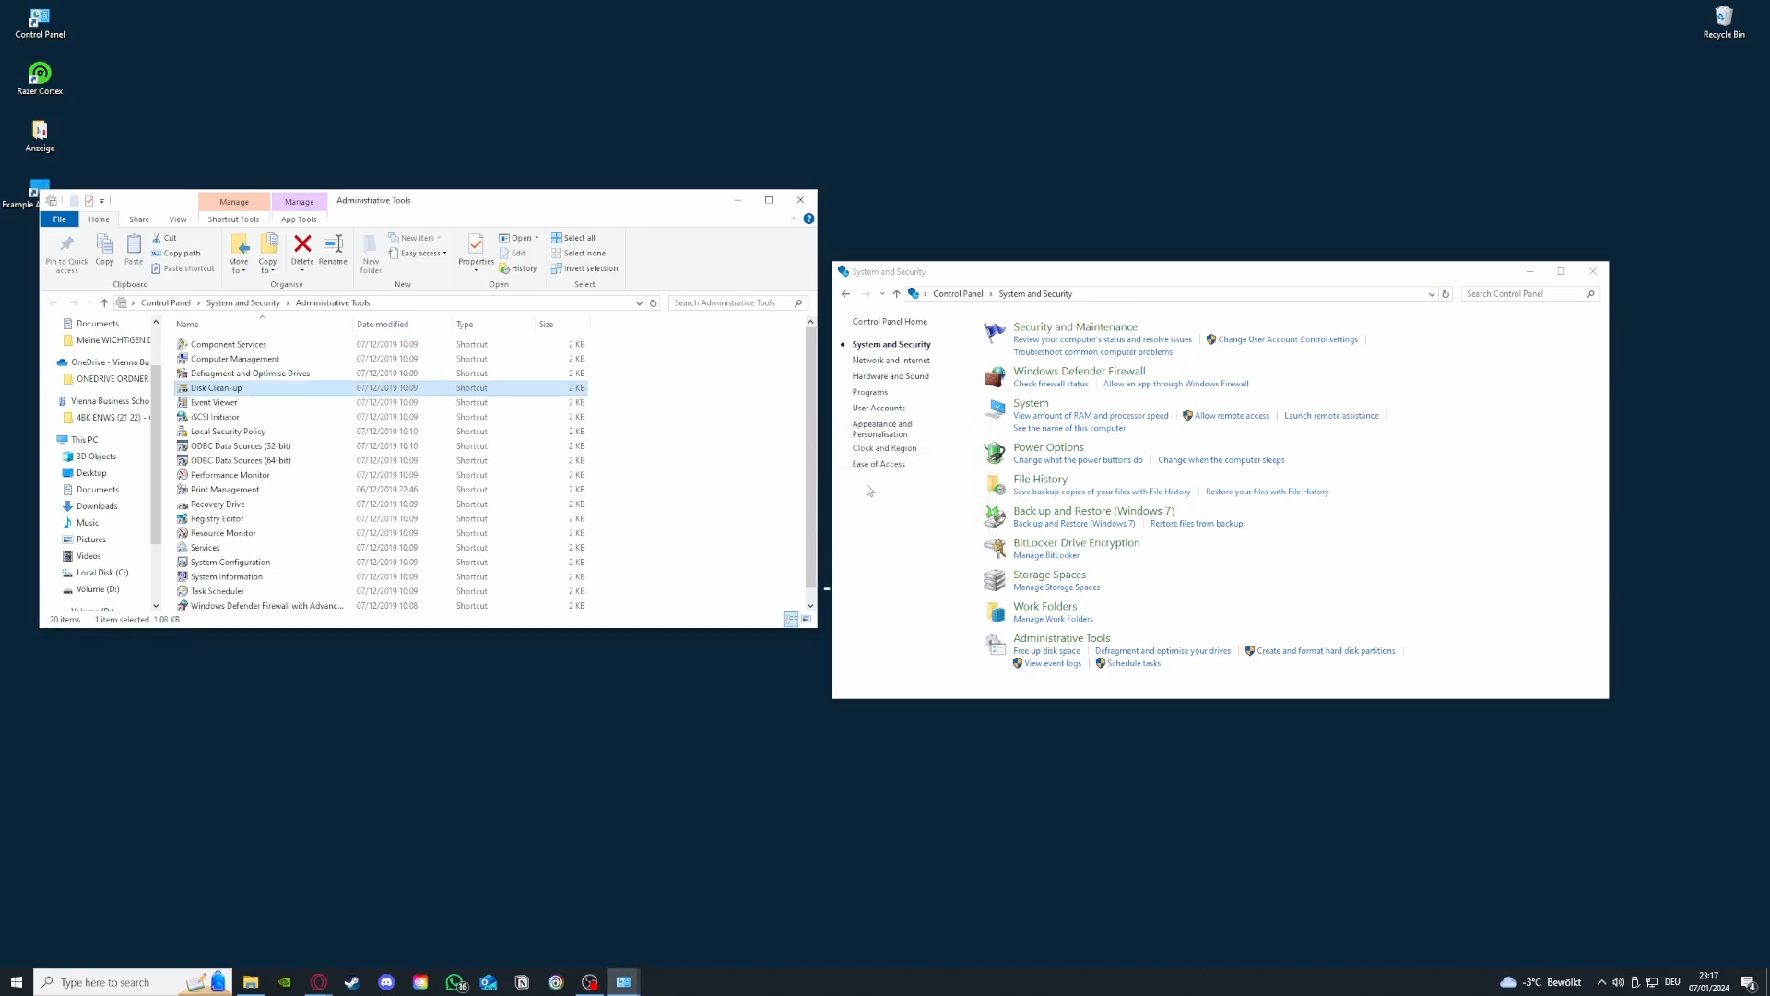
- Close the Administrative Tools and System and Security windows
{"action": "left_click", "coordinate": [800, 200]}
{"action": "left_click", "coordinate": [1591, 272]}
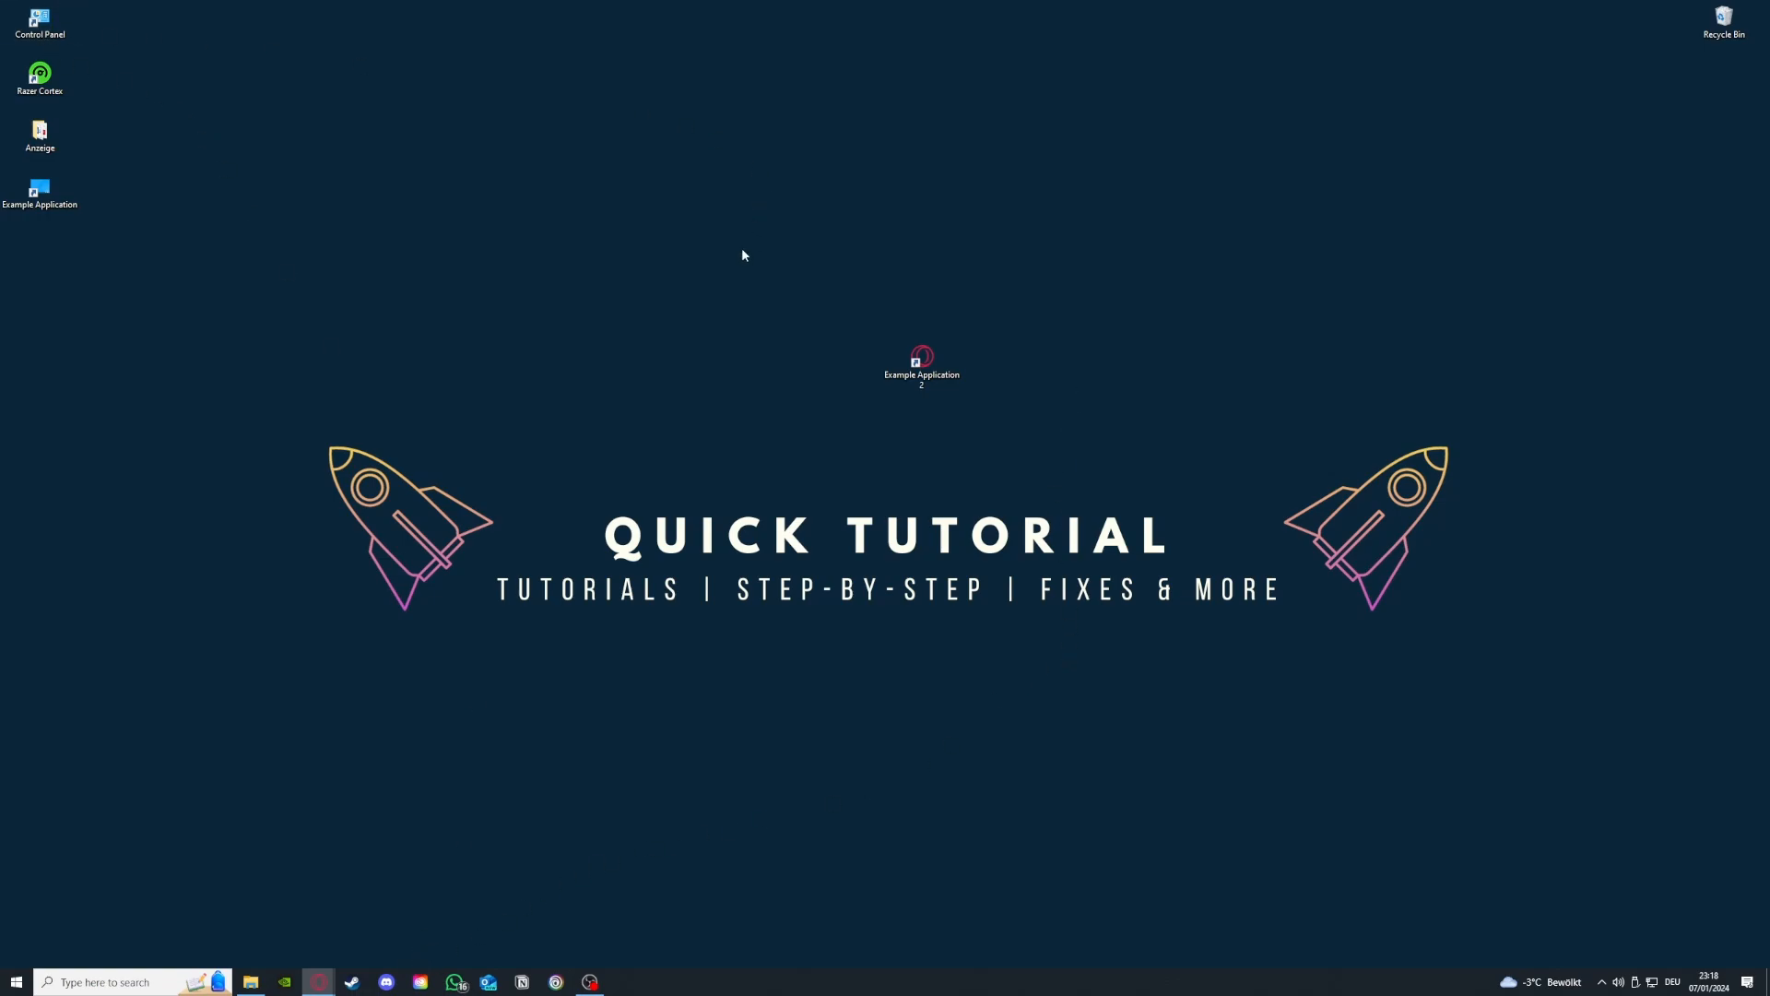
- Open Uninstall a program from Control Panel and scroll through the list of installed programs
{"action": "double_click", "coordinate": [67, 25]}
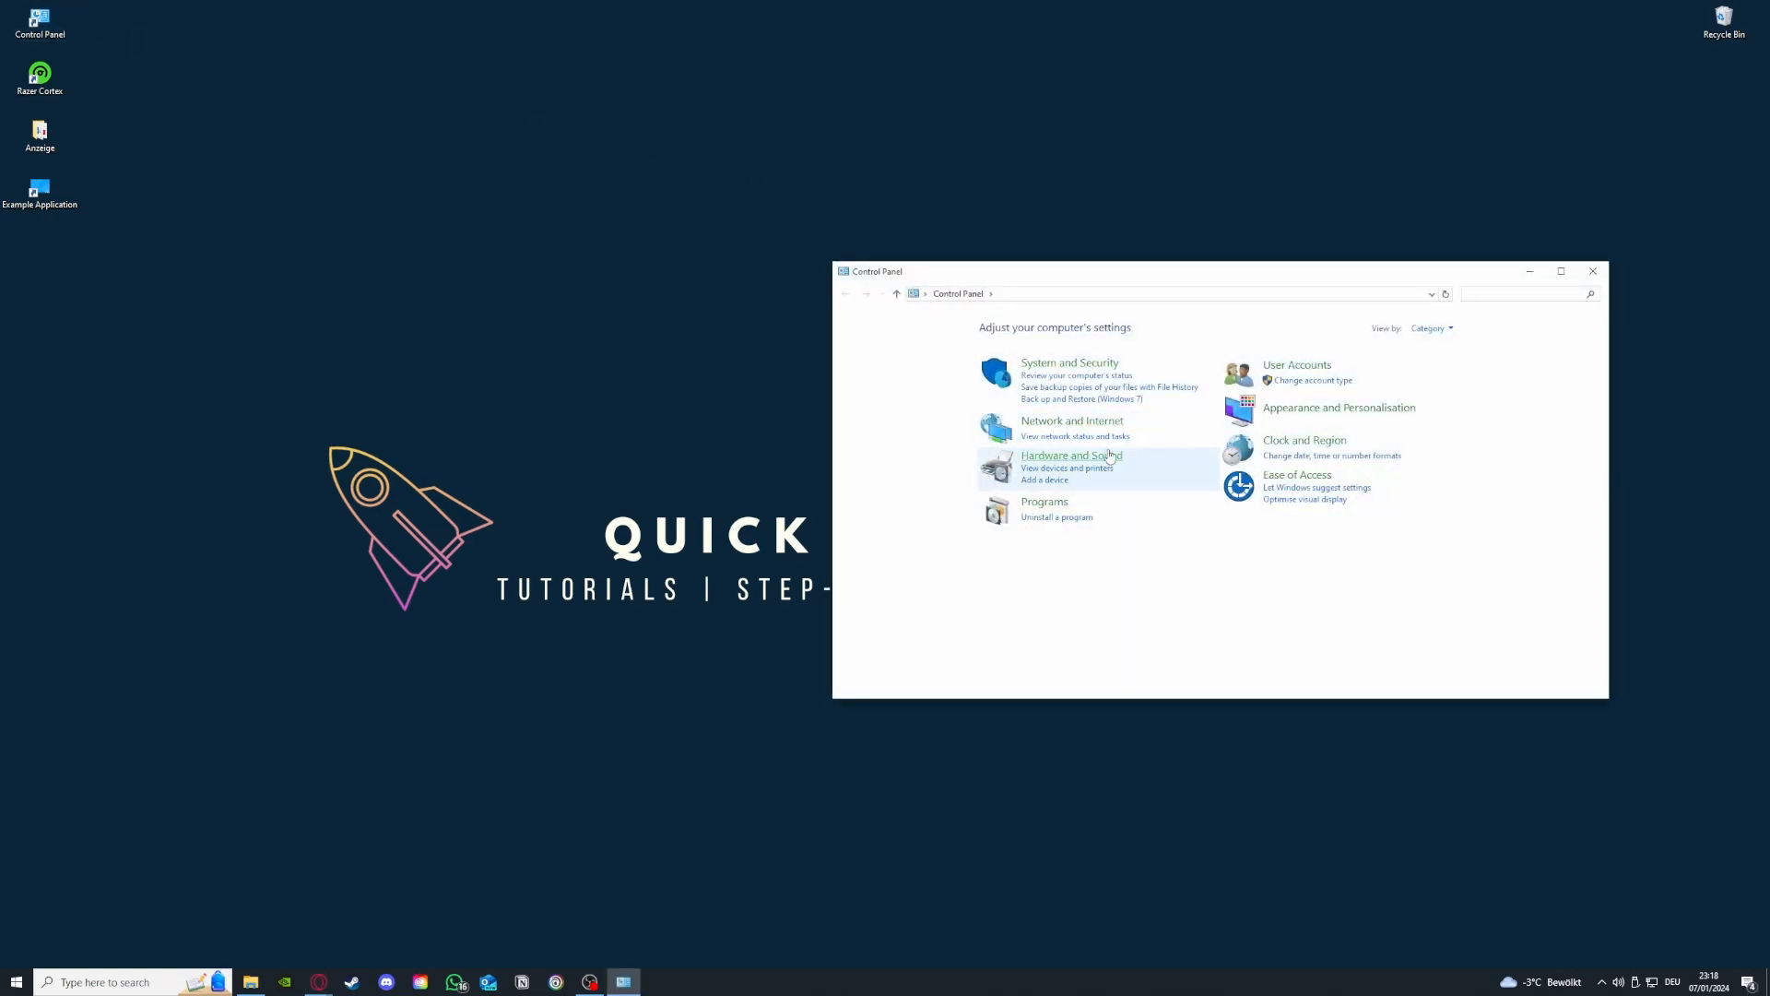
{"action": "left_click", "coordinate": [1058, 524]}
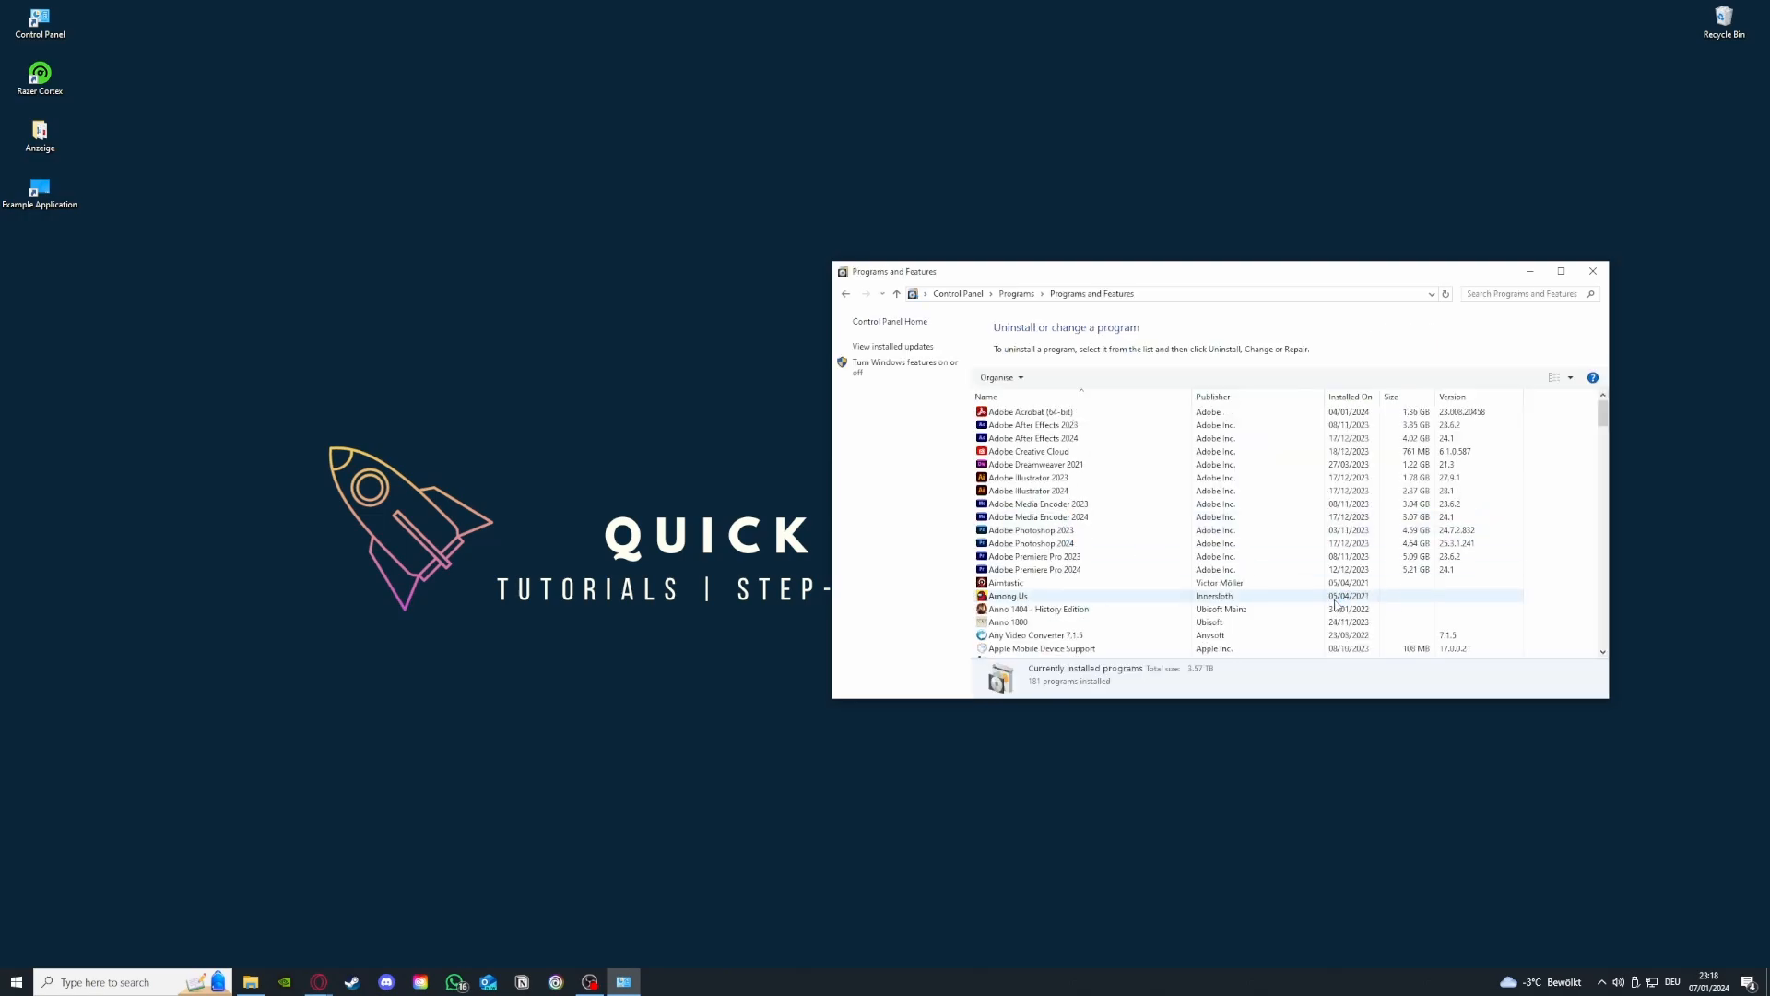
{"action": "scroll", "coordinate": [1291, 581], "scroll_direction": "down", "scroll_amount": 15}
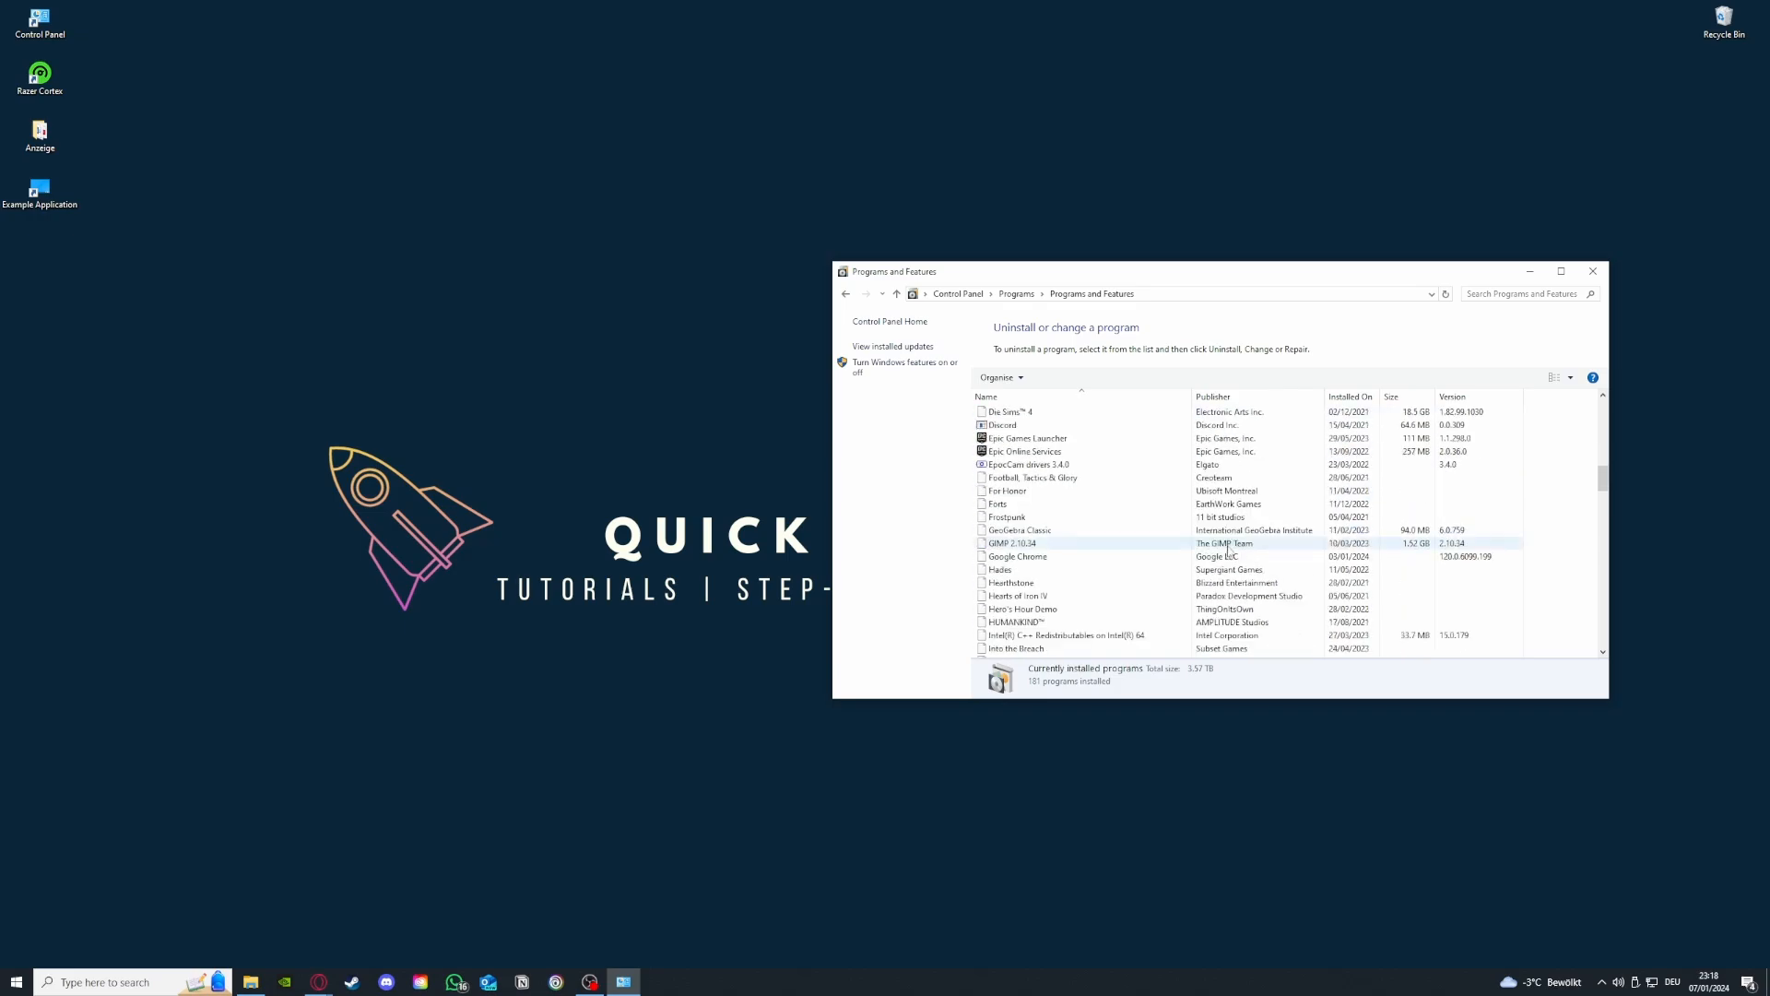
{"action": "scroll", "coordinate": [1229, 551], "scroll_direction": "down", "scroll_amount": 6}
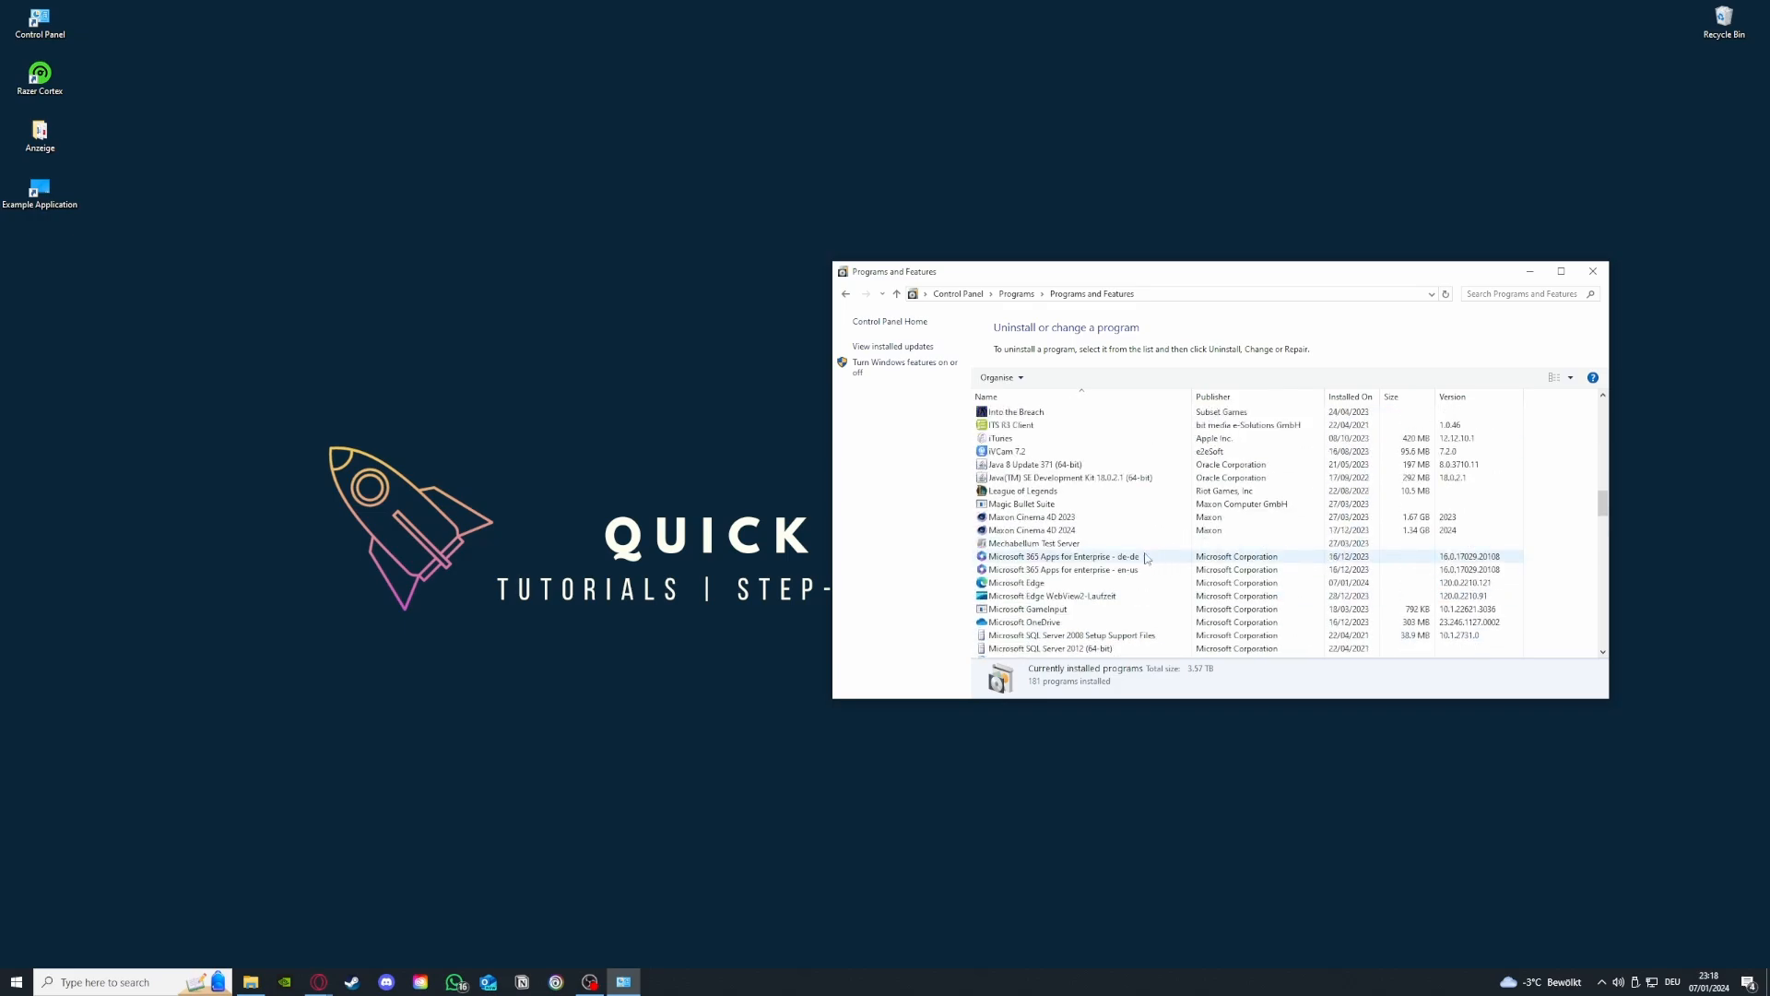
{"action": "scroll", "coordinate": [1145, 558], "scroll_direction": "down", "scroll_amount": 3}
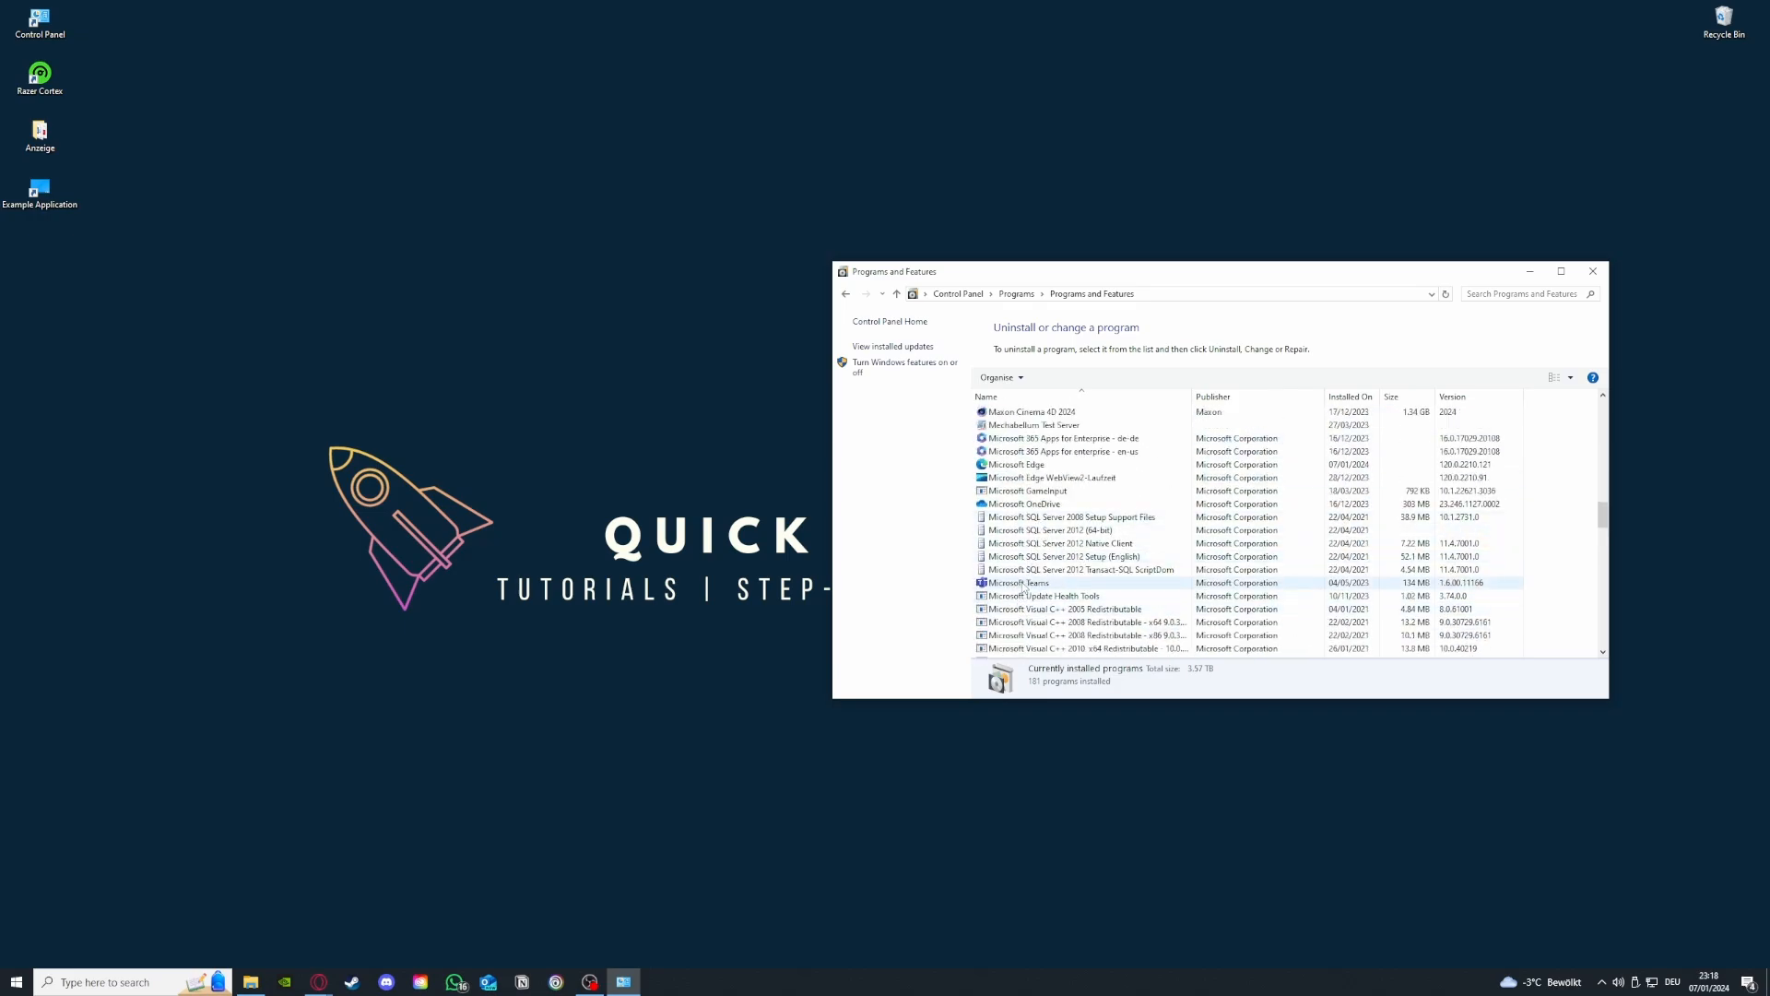
- Bring up the uninstall option for Microsoft Teams, dismiss it, and return to the Control Panel home
{"action": "left_click", "coordinate": [1023, 584]}
{"action": "right_click", "coordinate": [1023, 586]}
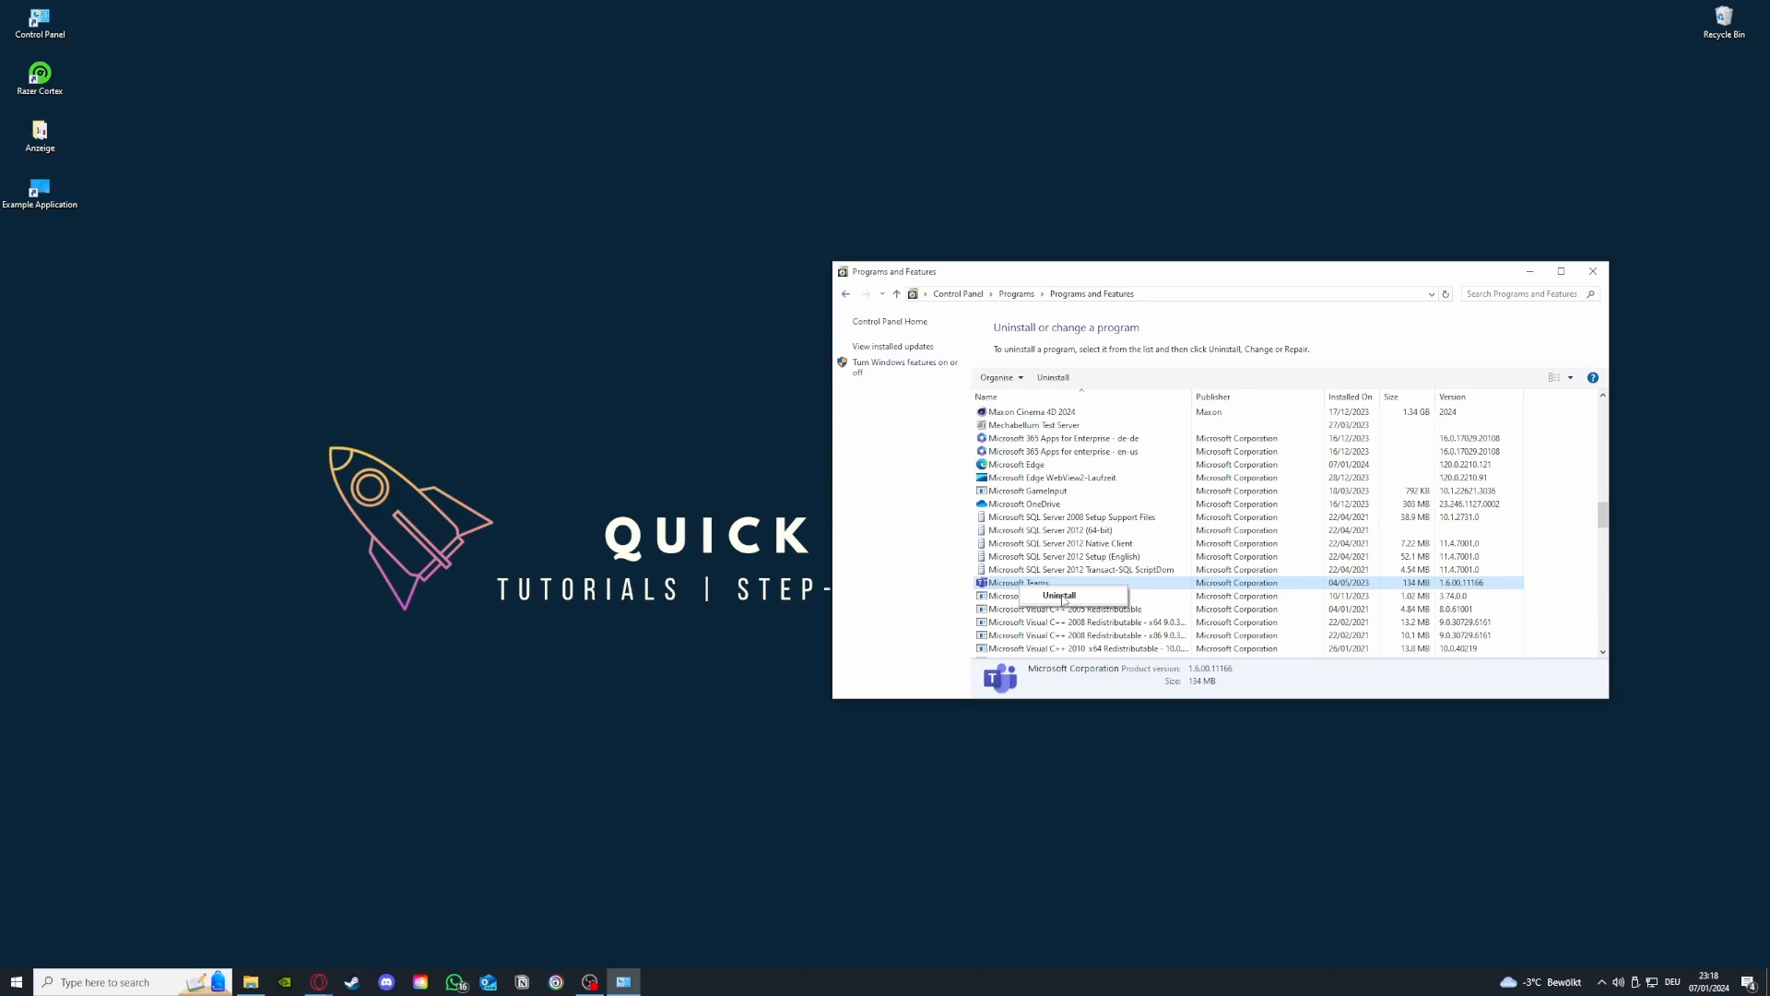
{"action": "left_click", "coordinate": [881, 475]}
{"action": "left_click", "coordinate": [846, 295]}
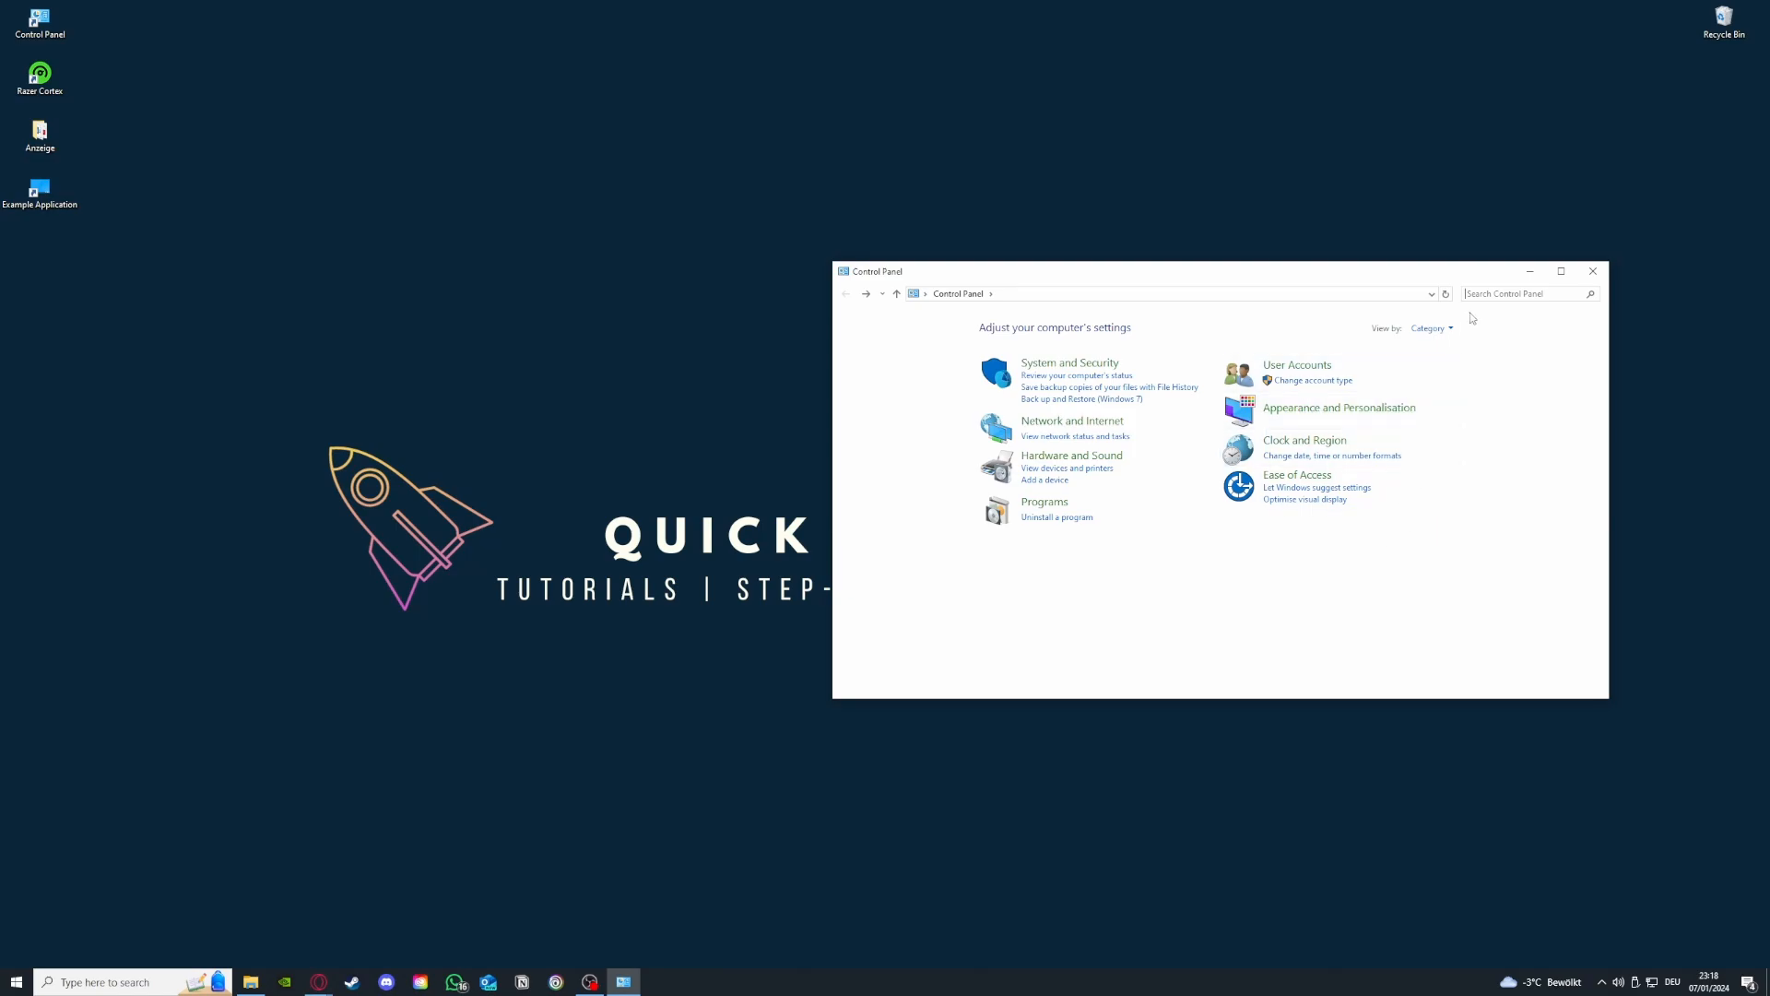
- Search Control Panel for window, open Windows Defender Firewall and browse the list of apps allowed through it
{"action": "type", "text": "window"}
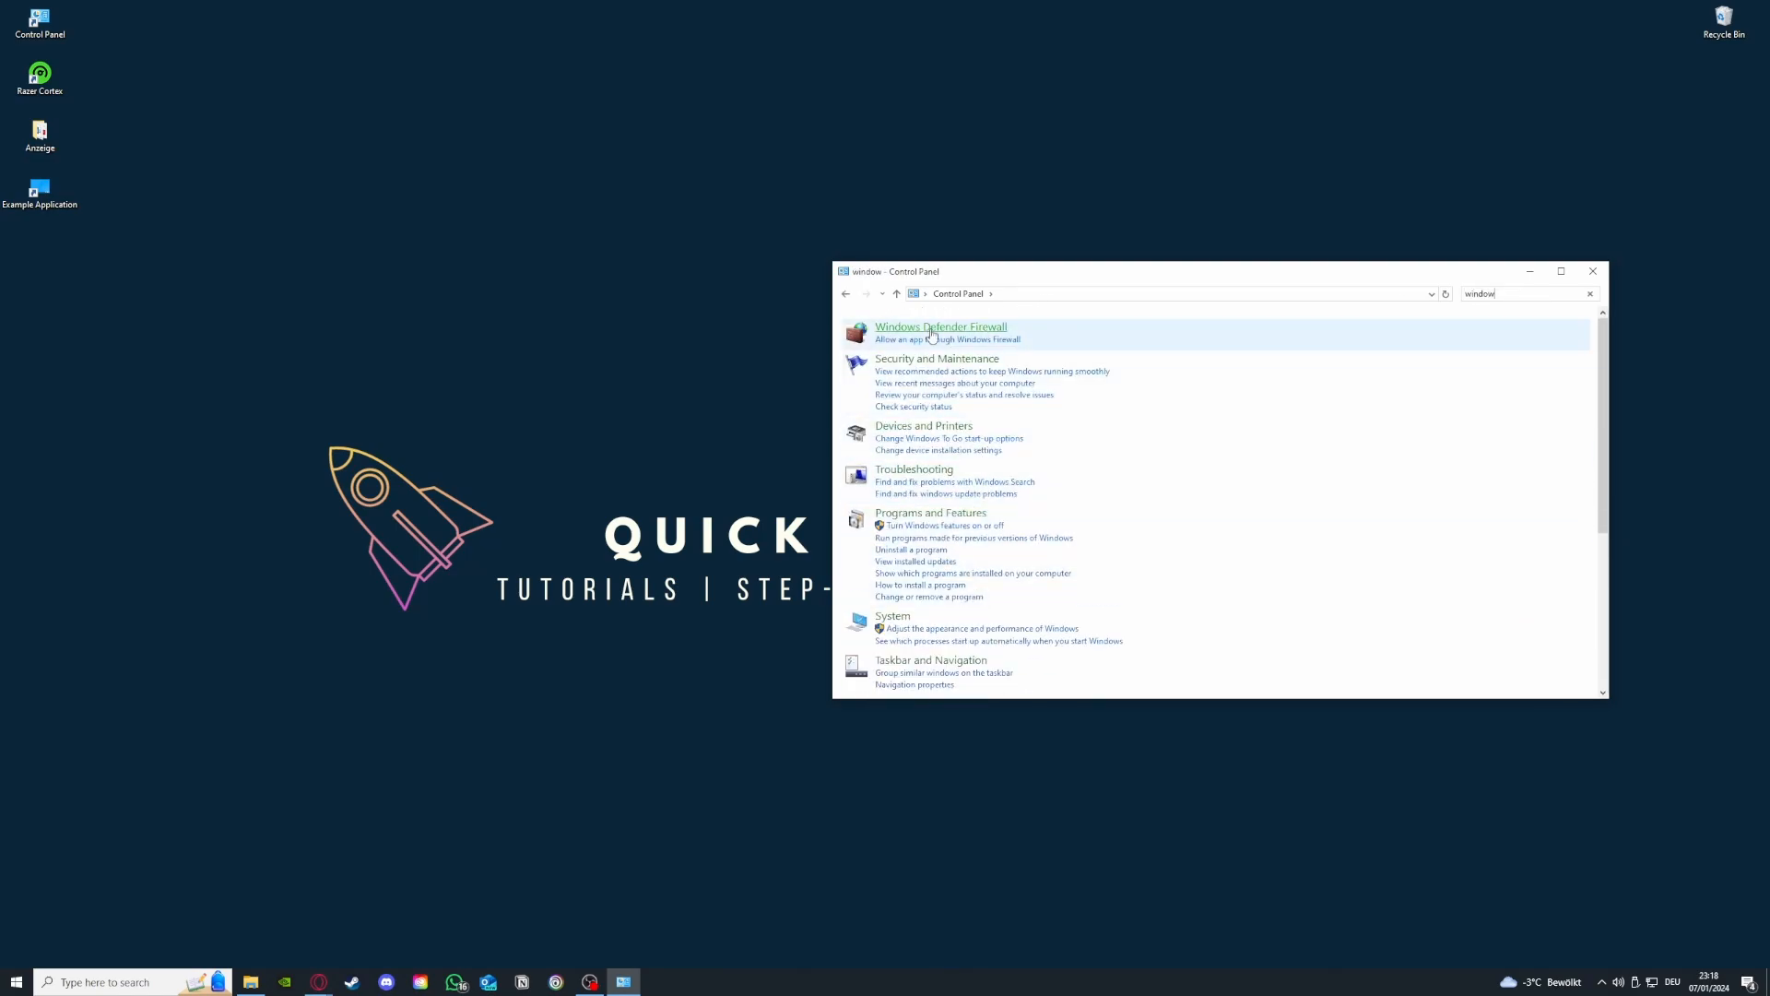
{"action": "left_click", "coordinate": [940, 327]}
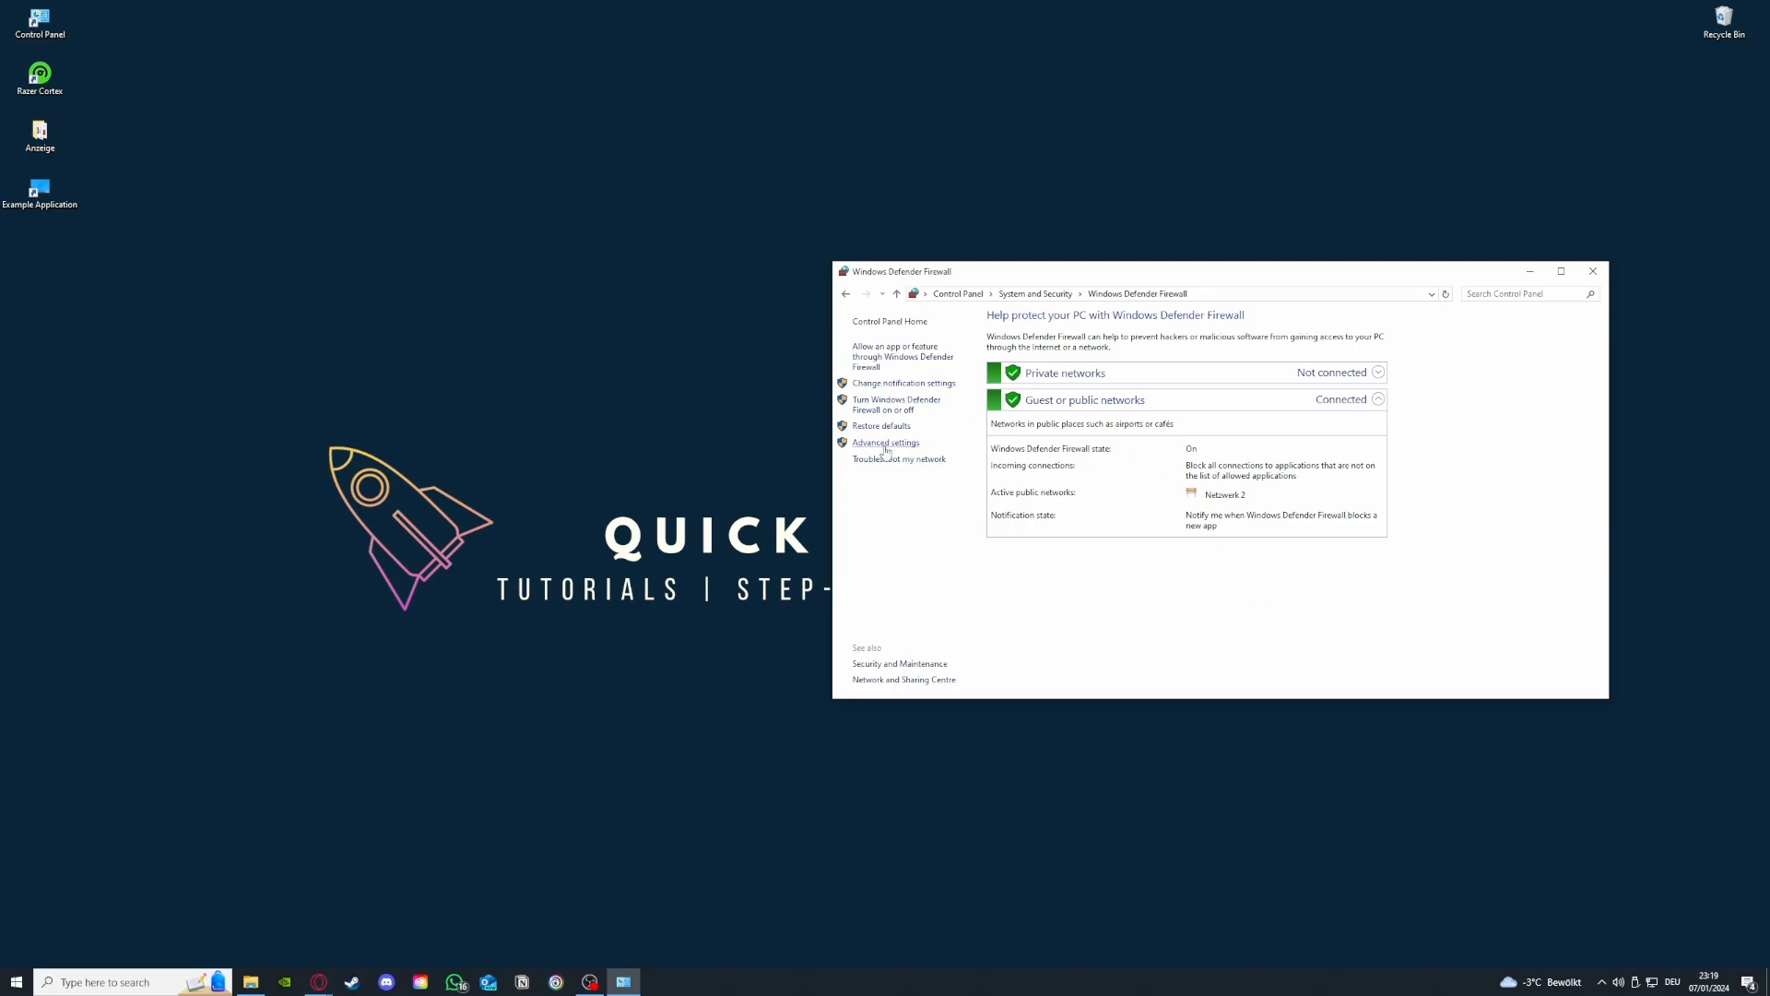
{"action": "left_click", "coordinate": [889, 357]}
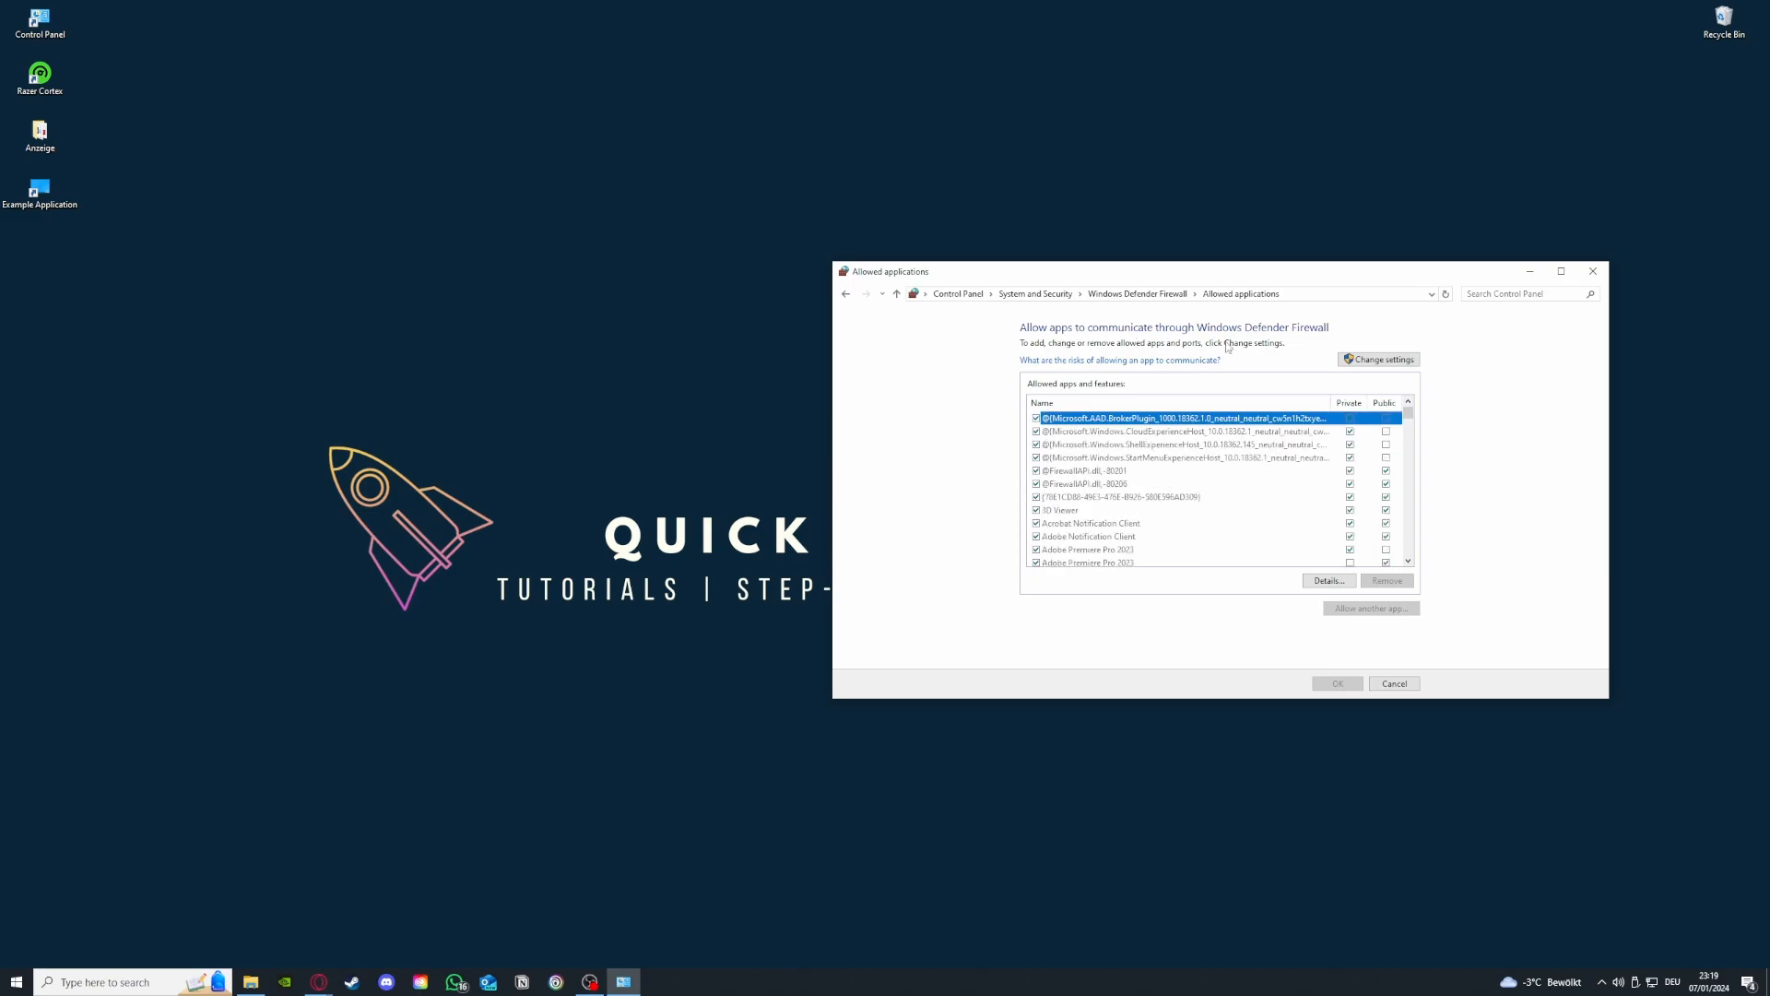
{"action": "left_click", "coordinate": [846, 294]}
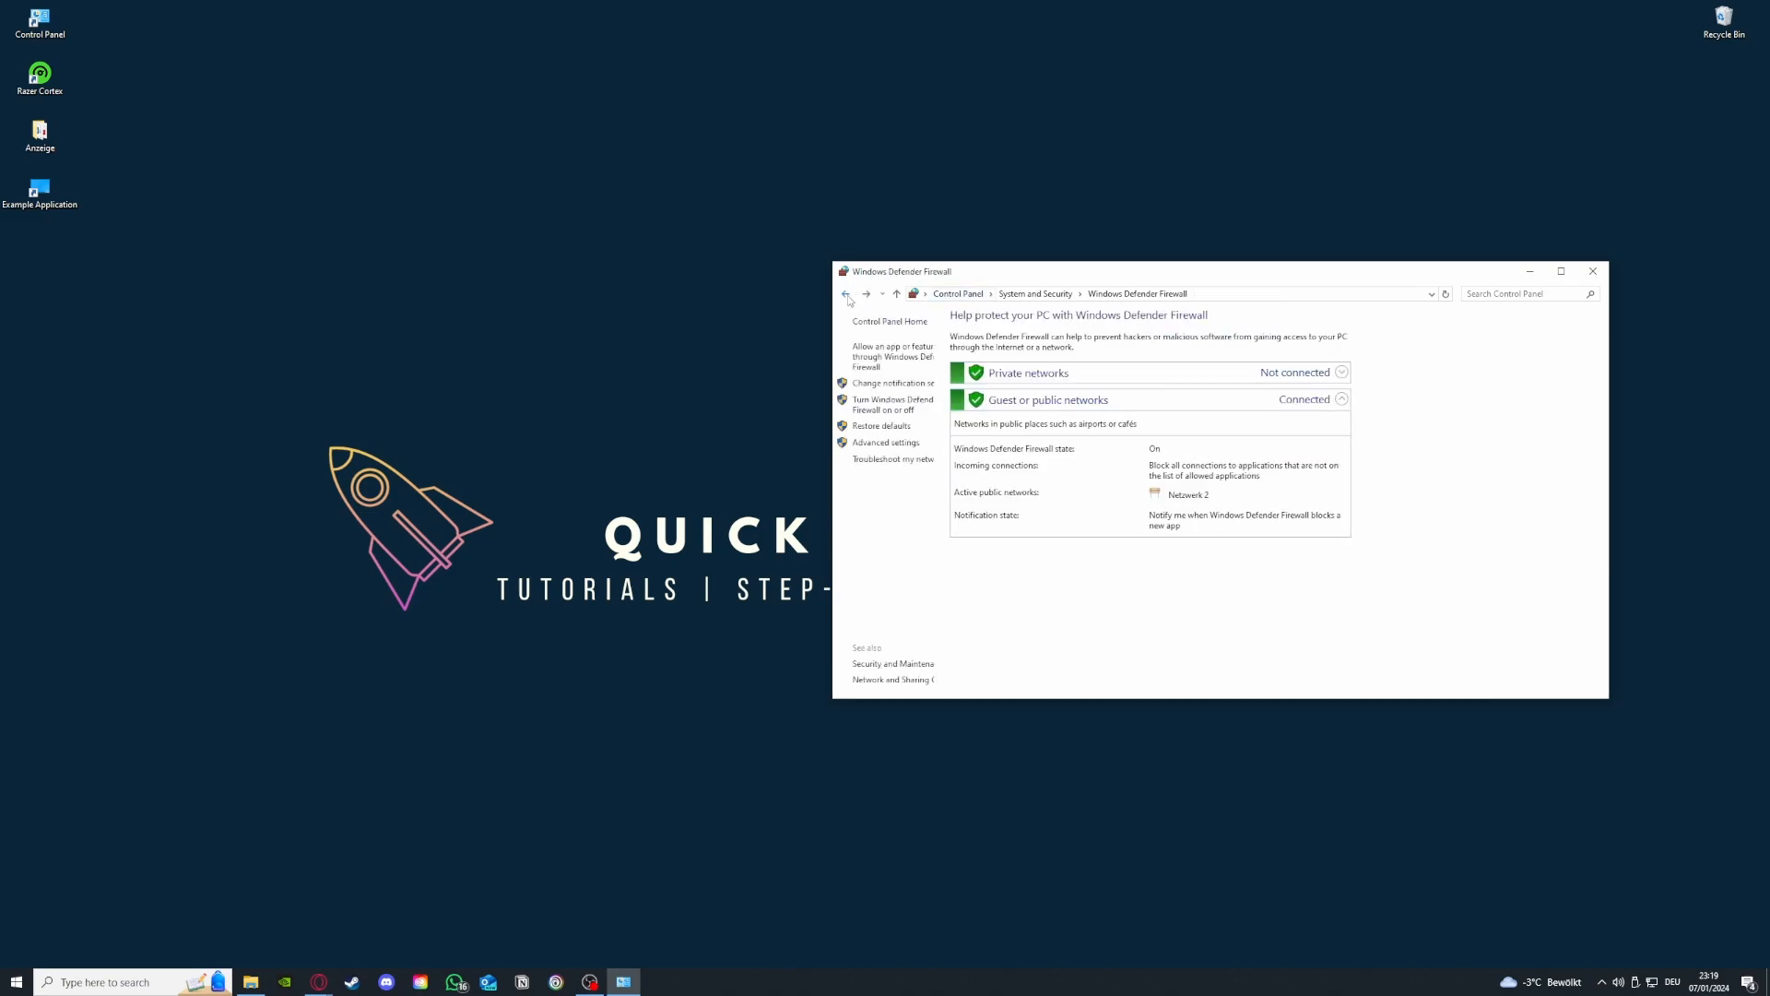
{"action": "left_click", "coordinate": [886, 359]}
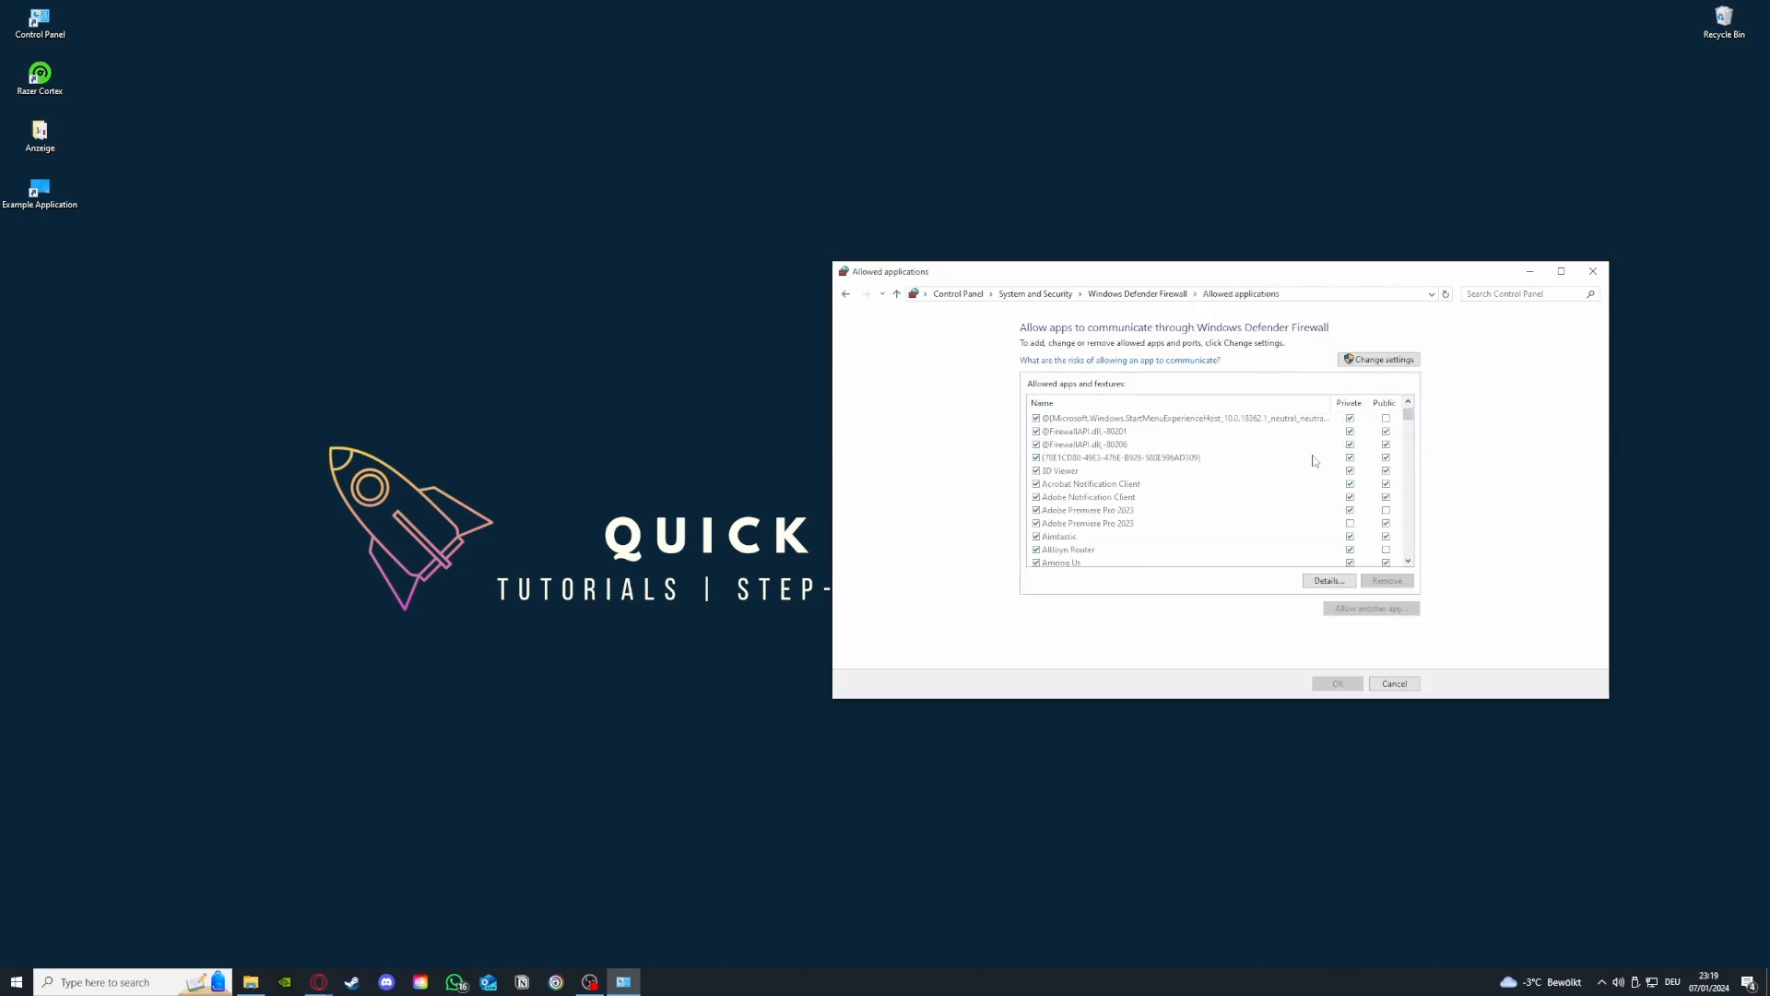
{"action": "scroll", "coordinate": [1313, 458], "scroll_direction": "down", "scroll_amount": 10}
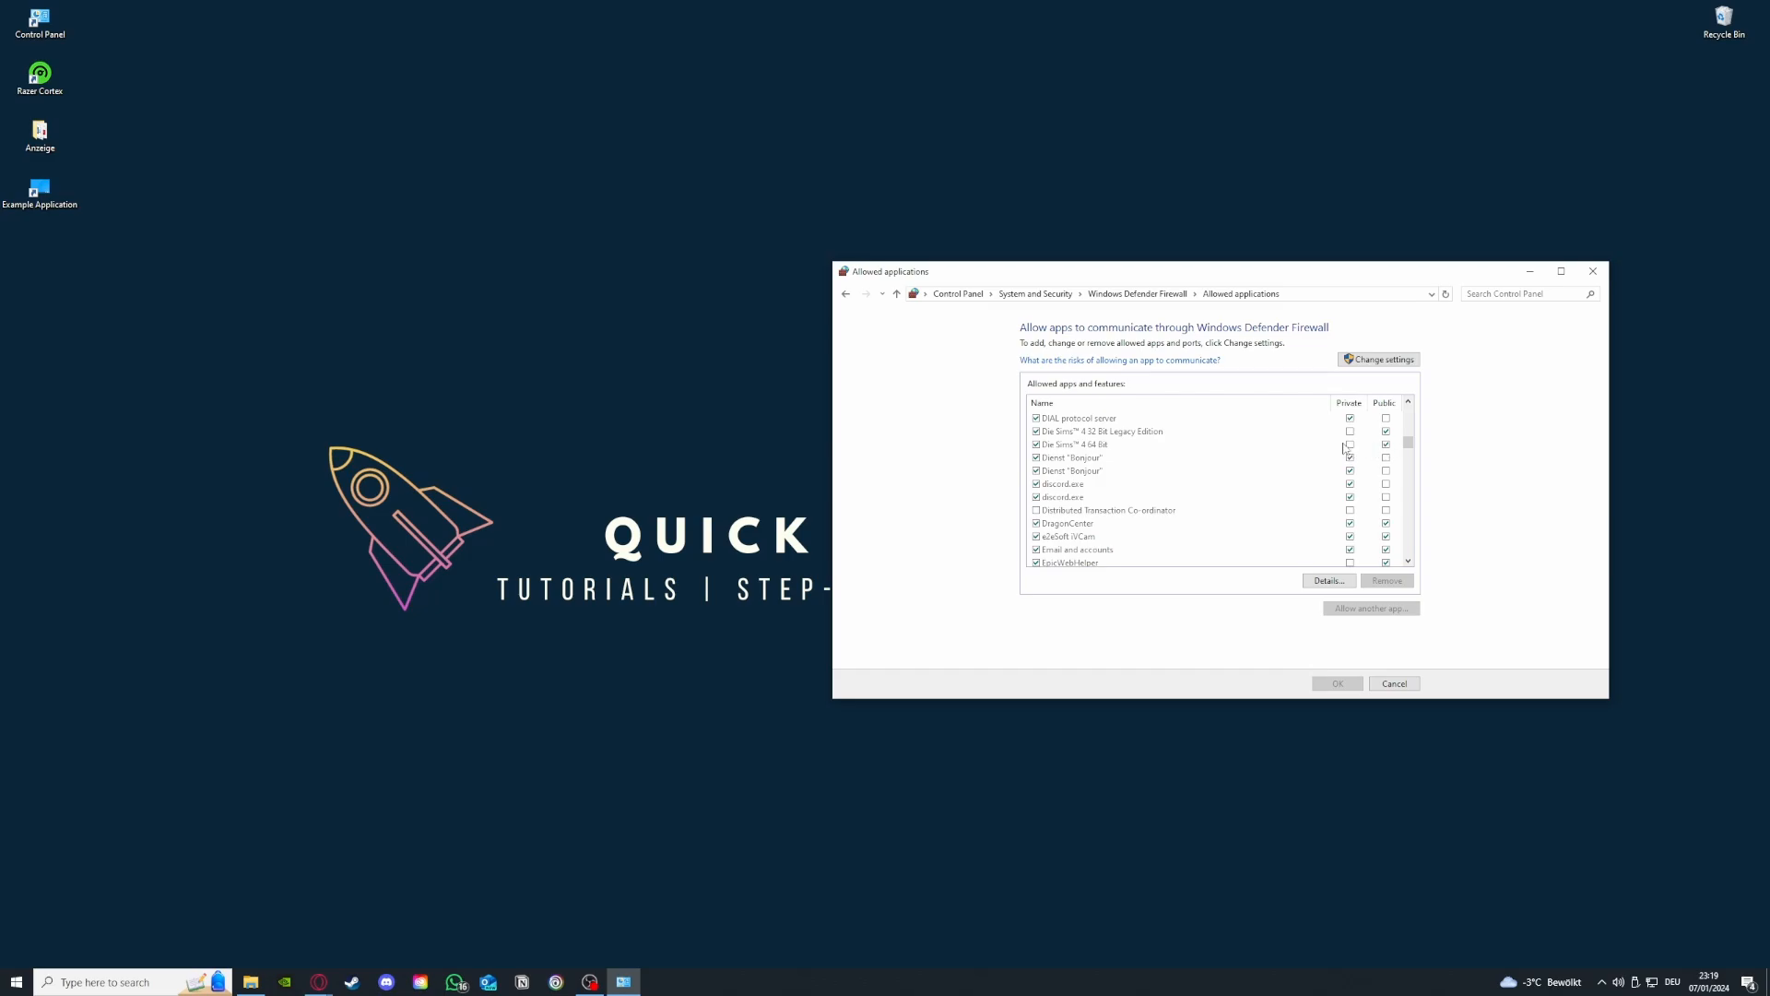
{"action": "left_click", "coordinate": [846, 295]}
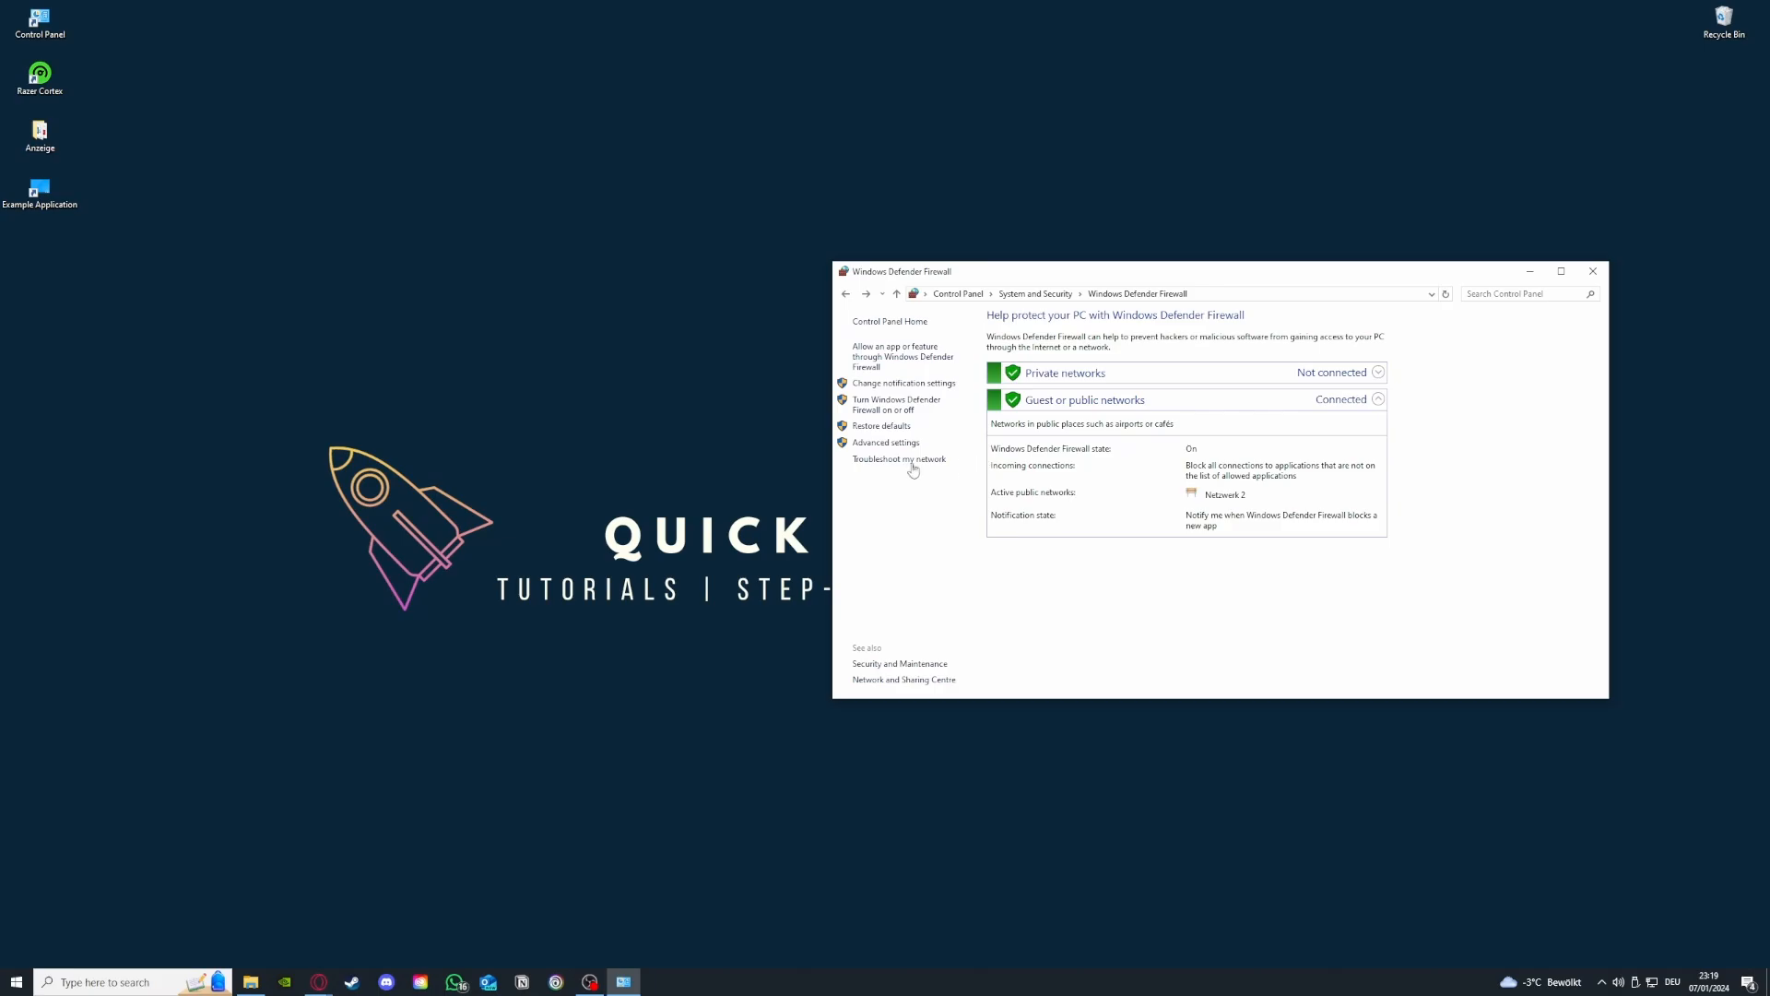
- Open the firewall's advanced settings and browse its inbound and outbound rule lists
{"action": "left_click", "coordinate": [884, 444]}
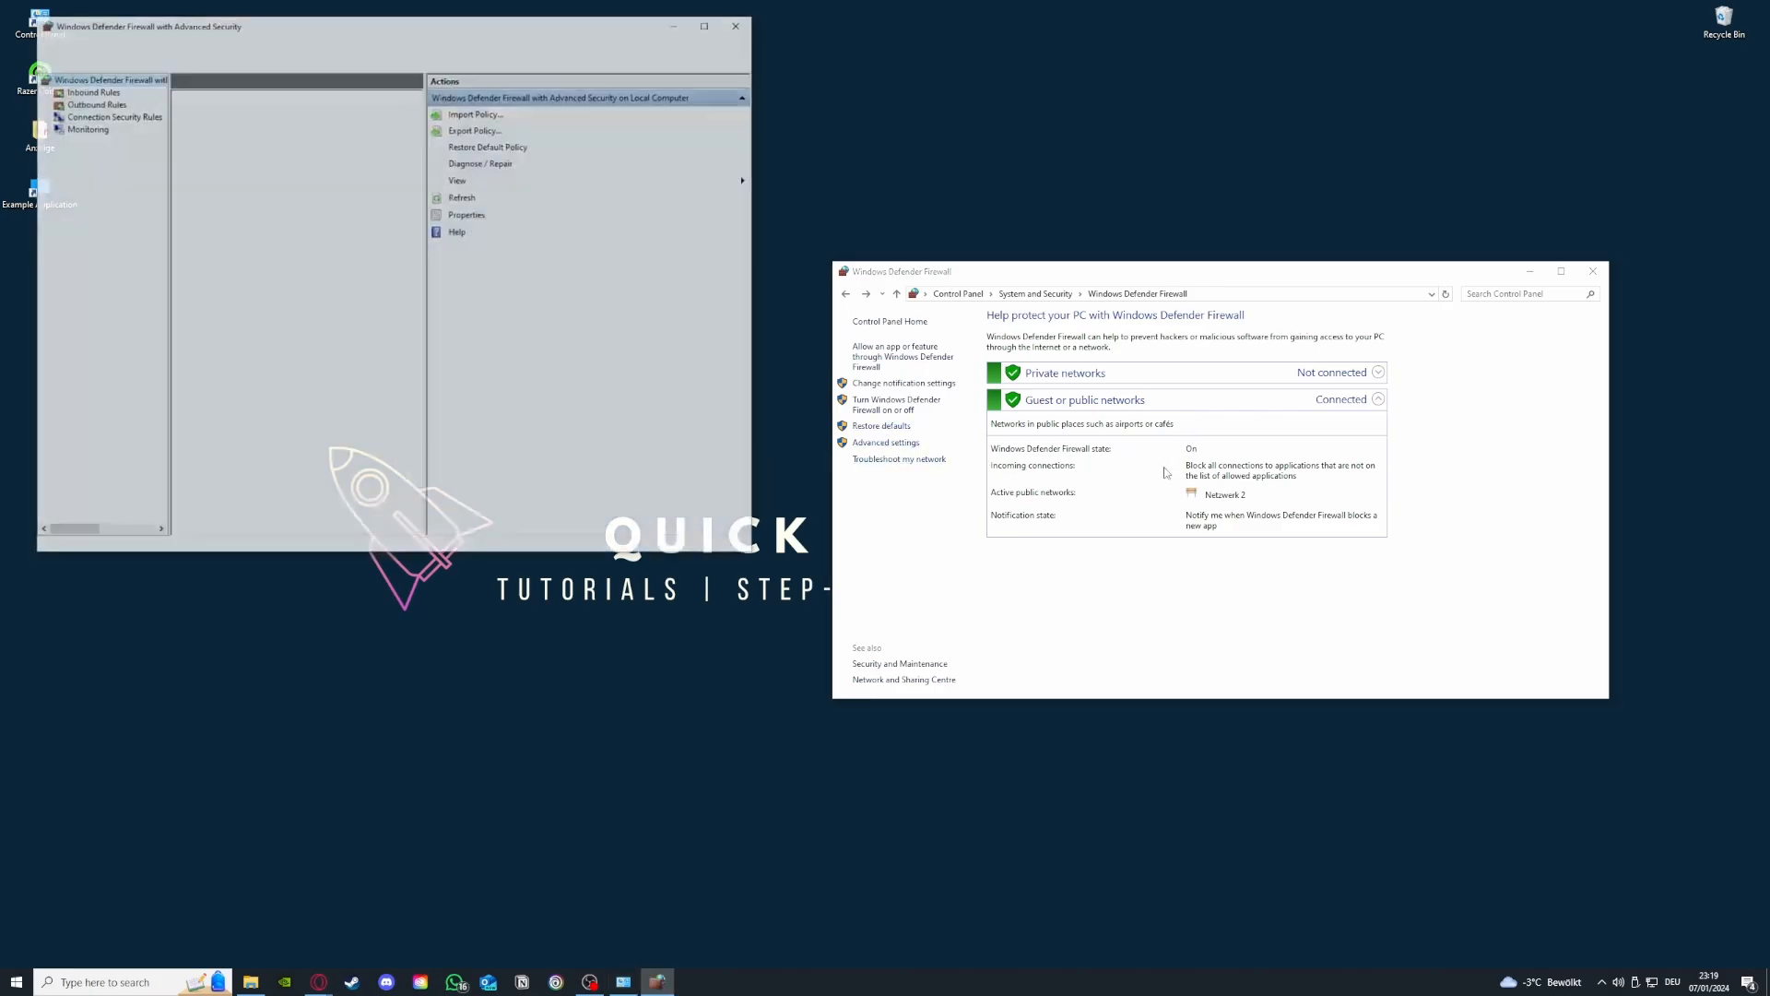
{"action": "scroll", "coordinate": [273, 214], "scroll_direction": "down", "scroll_amount": 3}
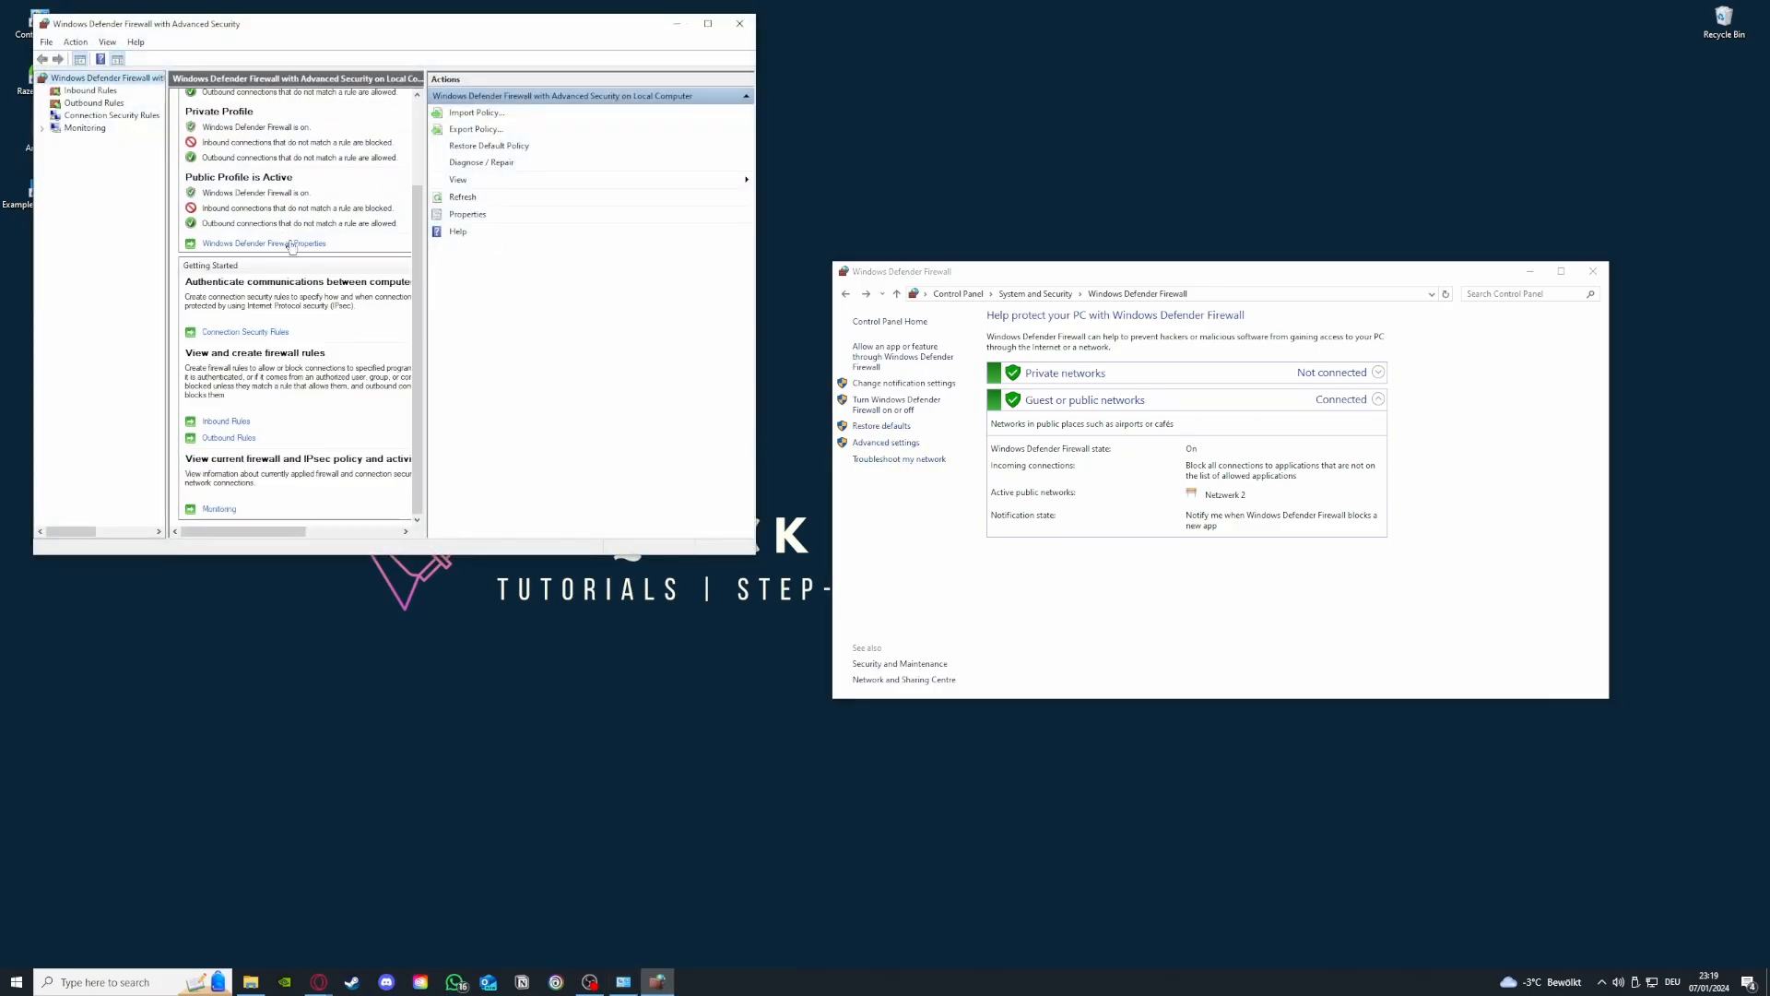
{"action": "left_click", "coordinate": [91, 91]}
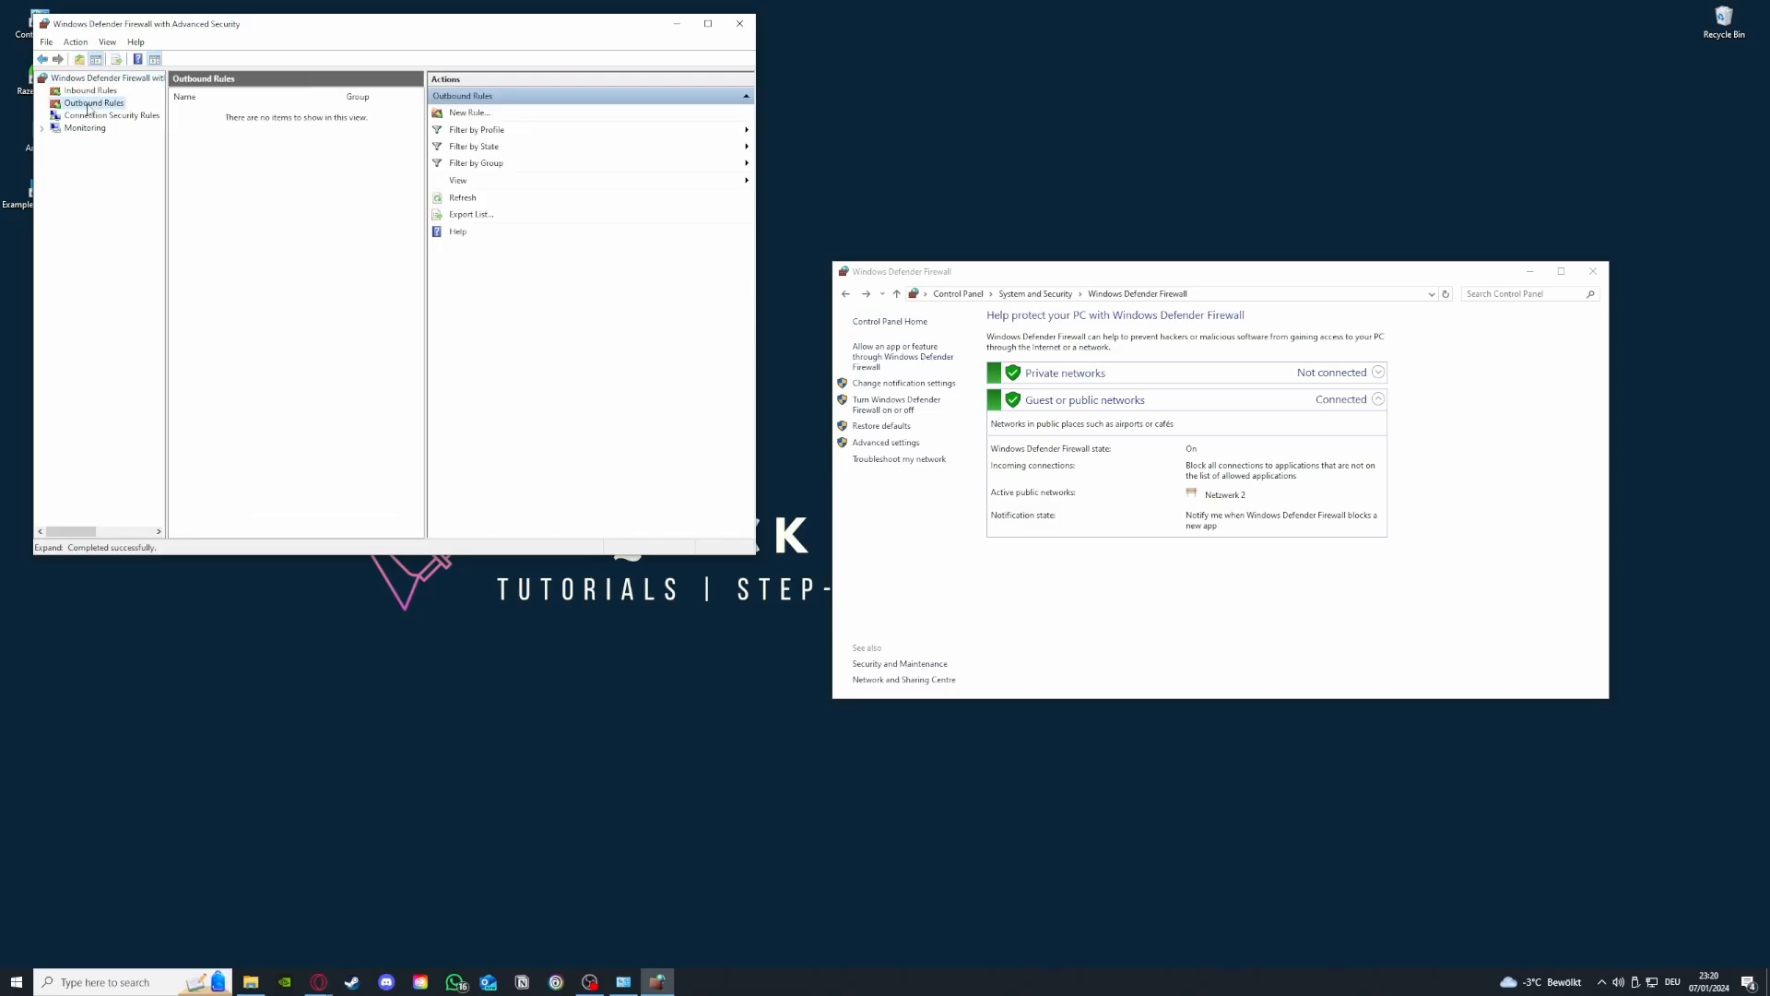
{"action": "left_click", "coordinate": [93, 103]}
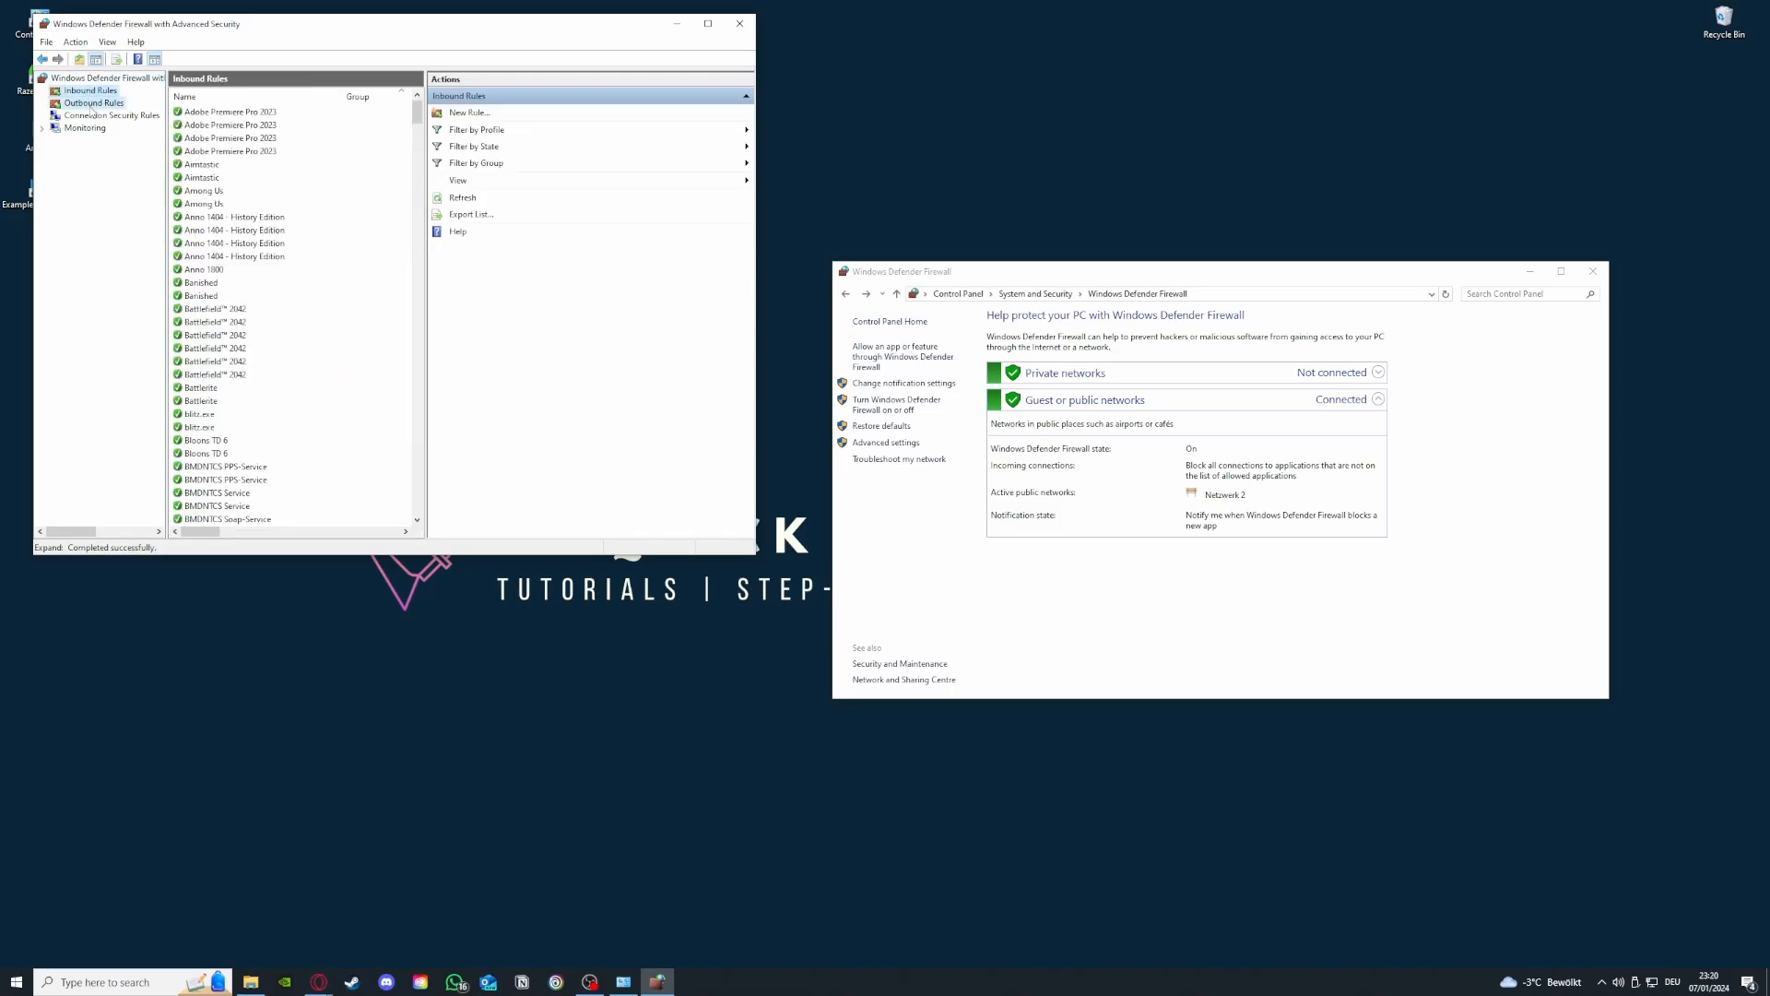
{"action": "left_click", "coordinate": [91, 91]}
{"action": "scroll", "coordinate": [288, 276], "scroll_direction": "down", "scroll_amount": 5}
{"action": "scroll", "coordinate": [288, 276], "scroll_direction": "down", "scroll_amount": 15}
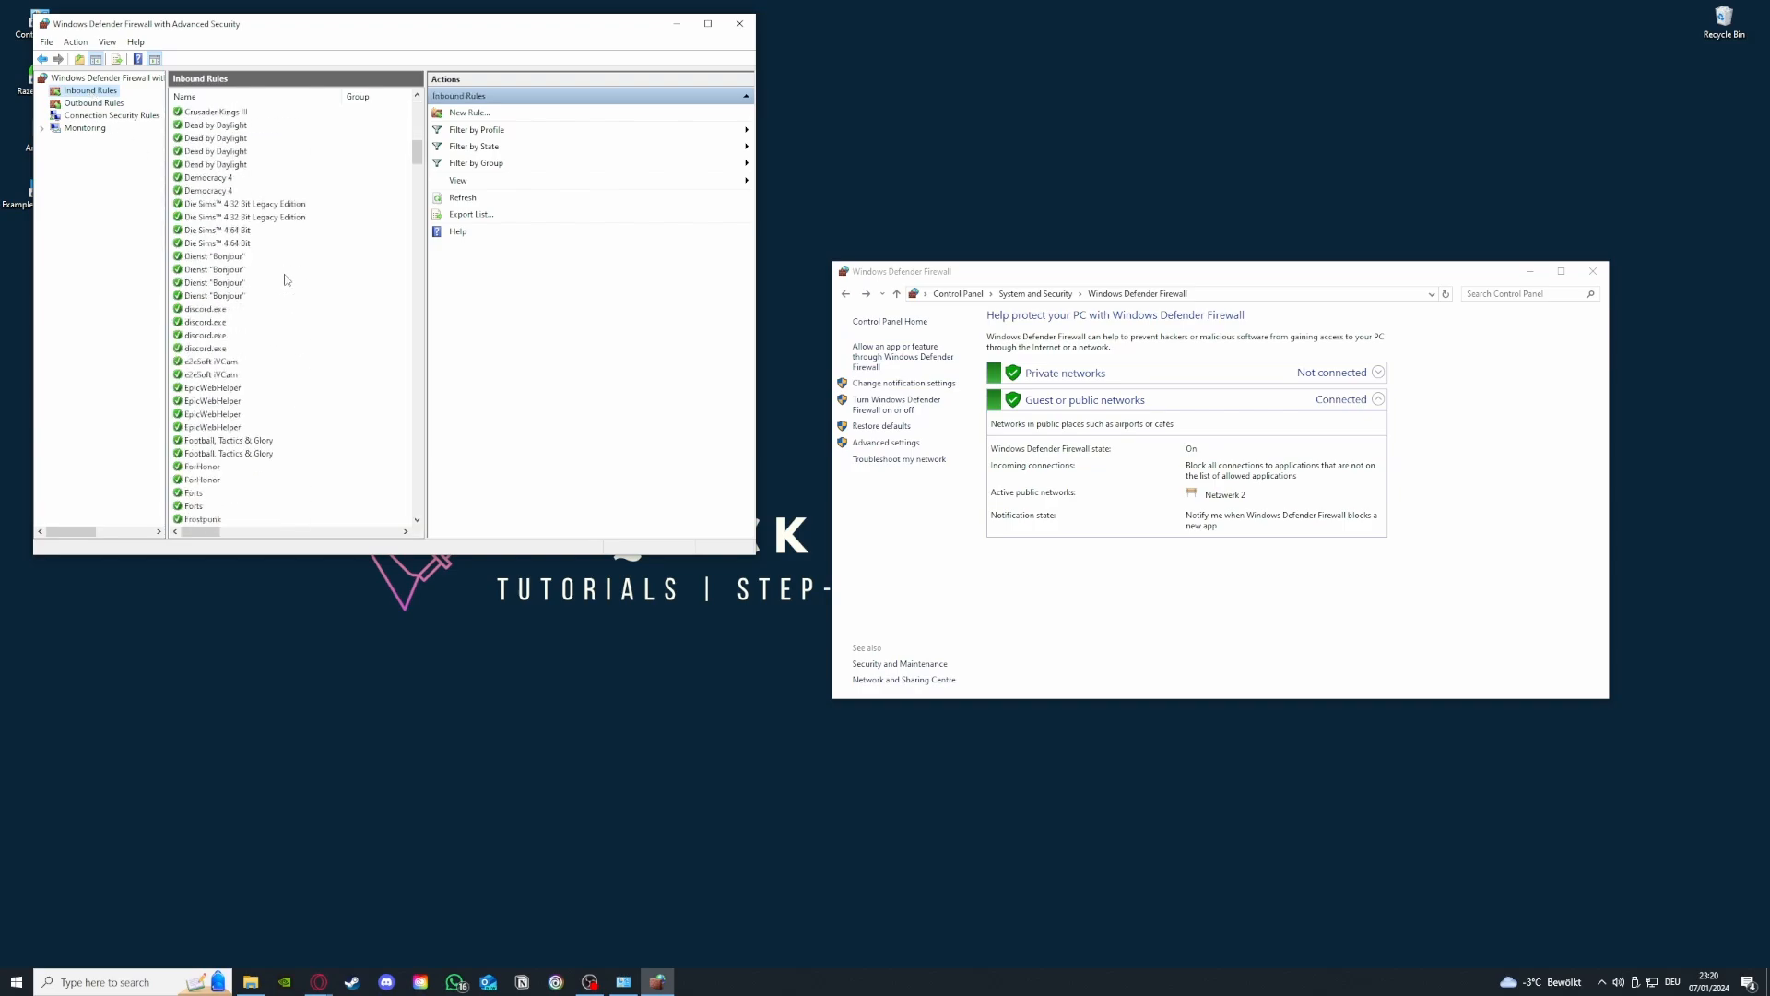
- Start a new inbound rule, cancel the wizard, and keep browsing the inbound and outbound rules
{"action": "left_click", "coordinate": [496, 113]}
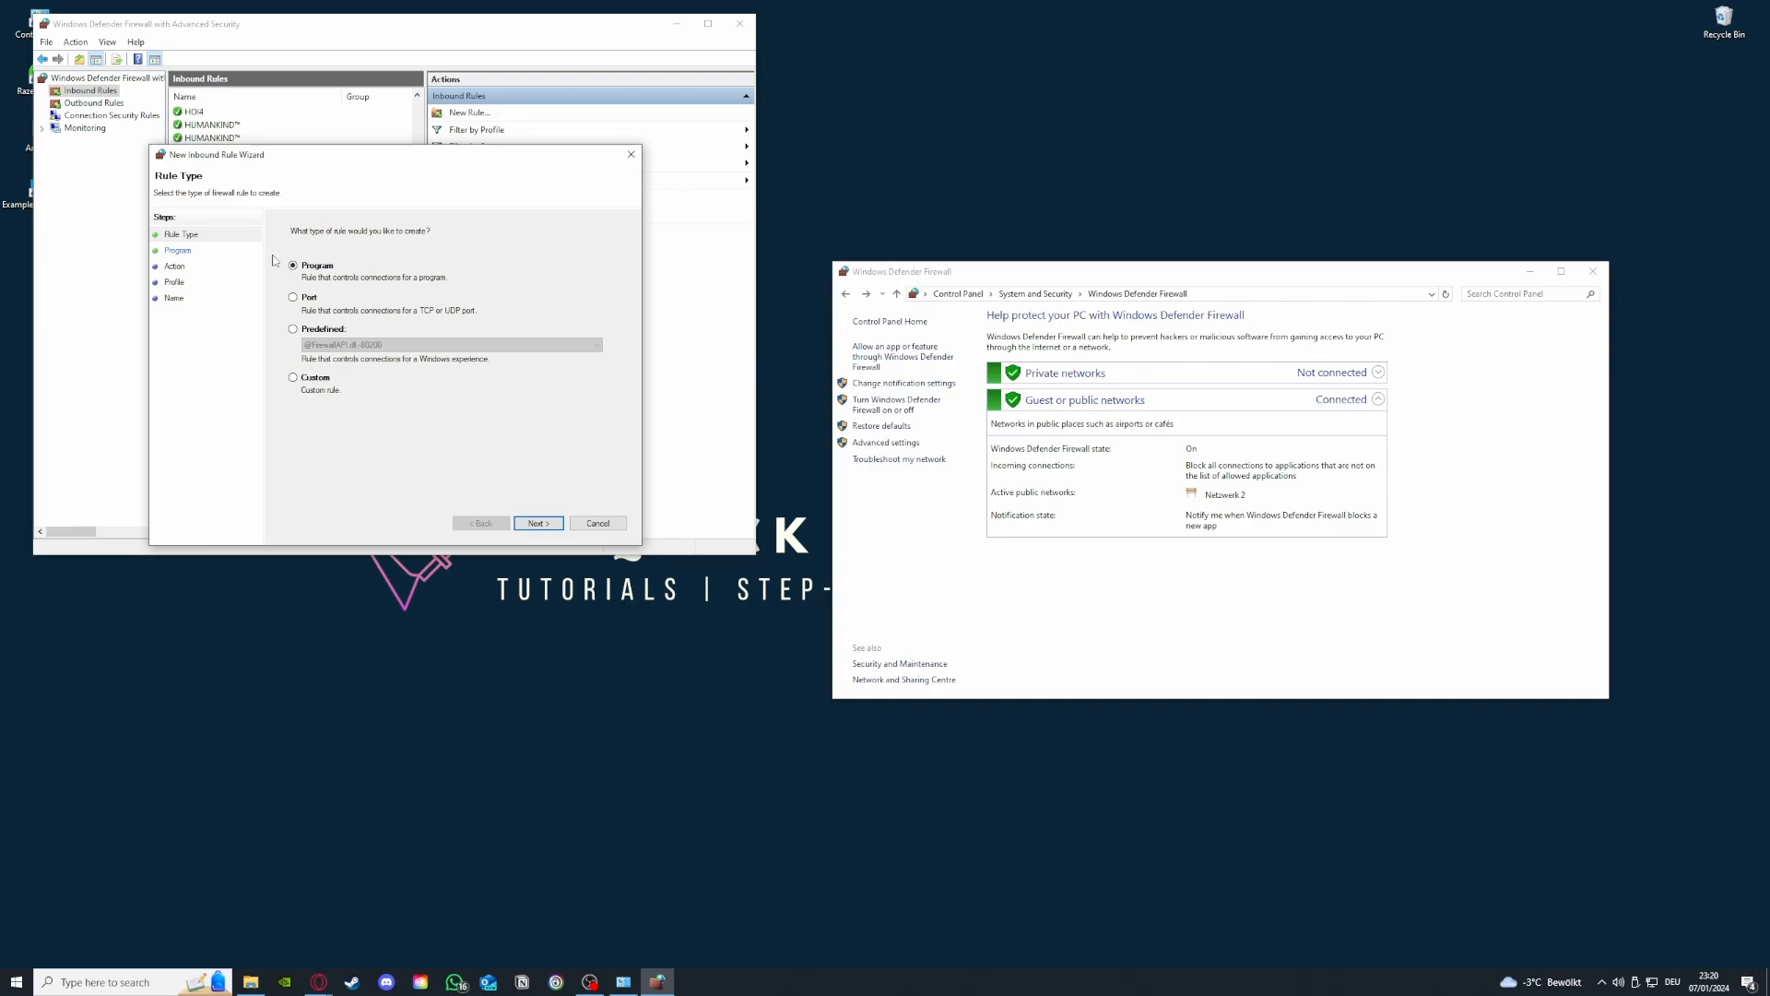
{"action": "left_click", "coordinate": [632, 154]}
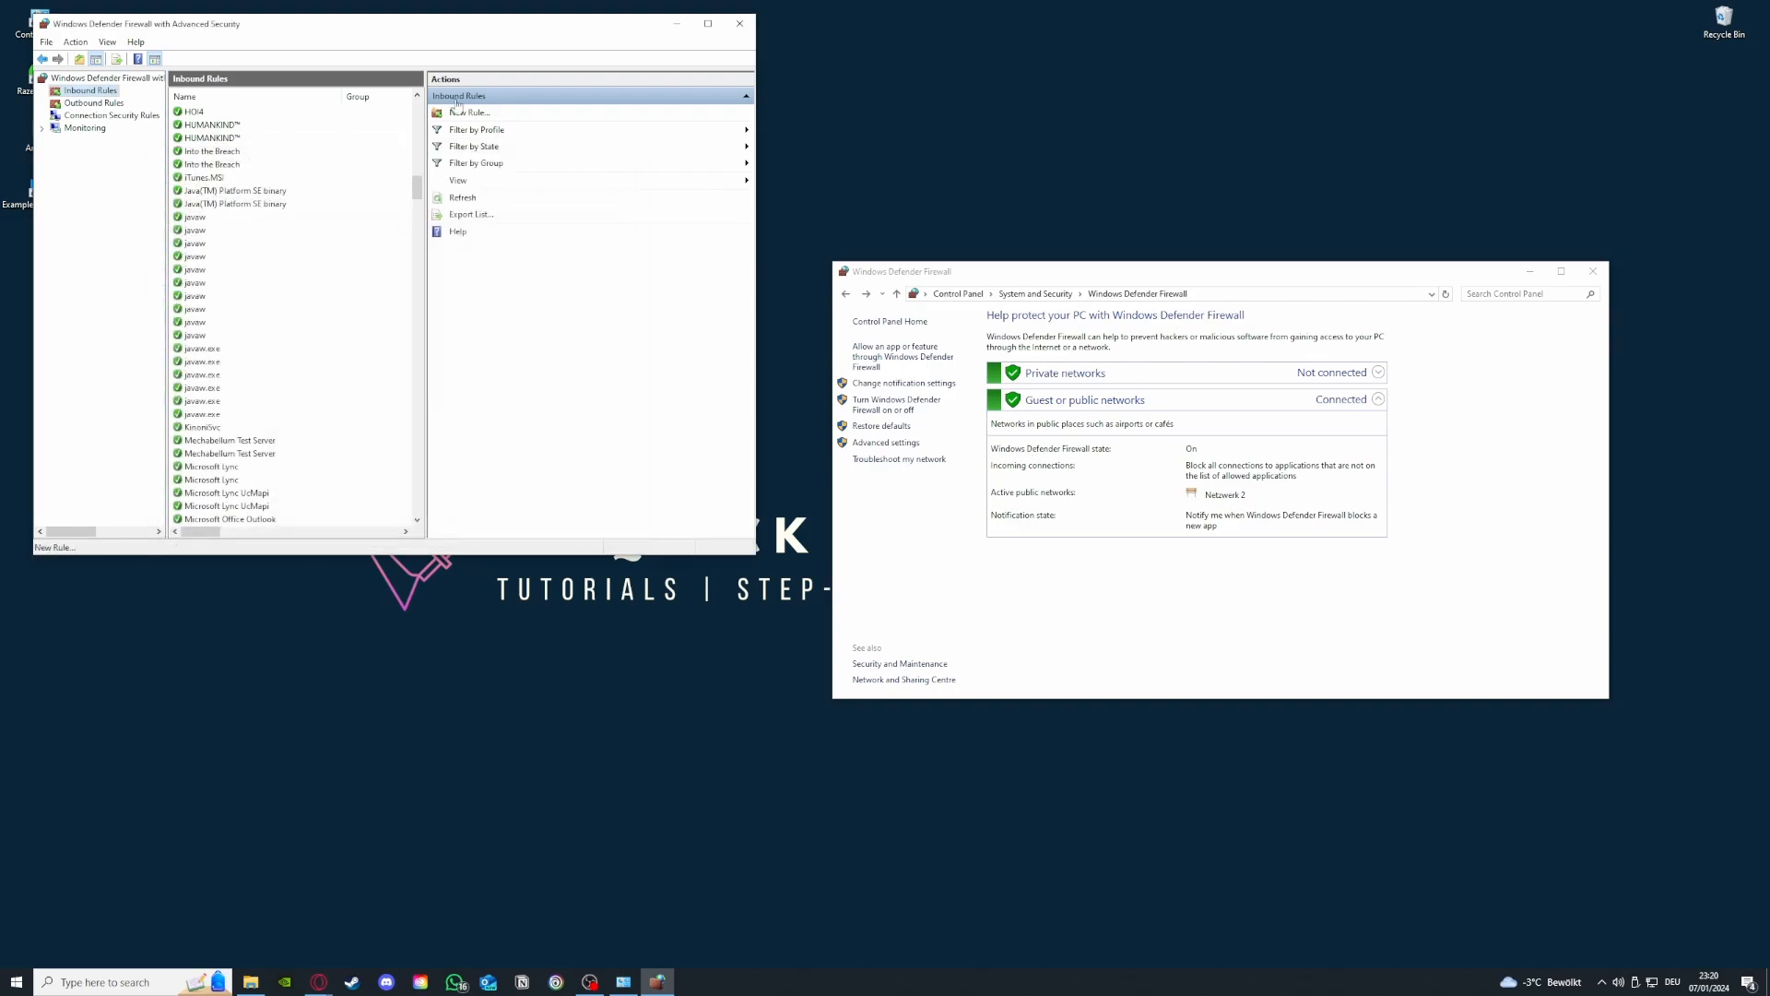
{"action": "scroll", "coordinate": [325, 446], "scroll_direction": "down", "scroll_amount": 10}
{"action": "scroll", "coordinate": [323, 445], "scroll_direction": "down", "scroll_amount": 8}
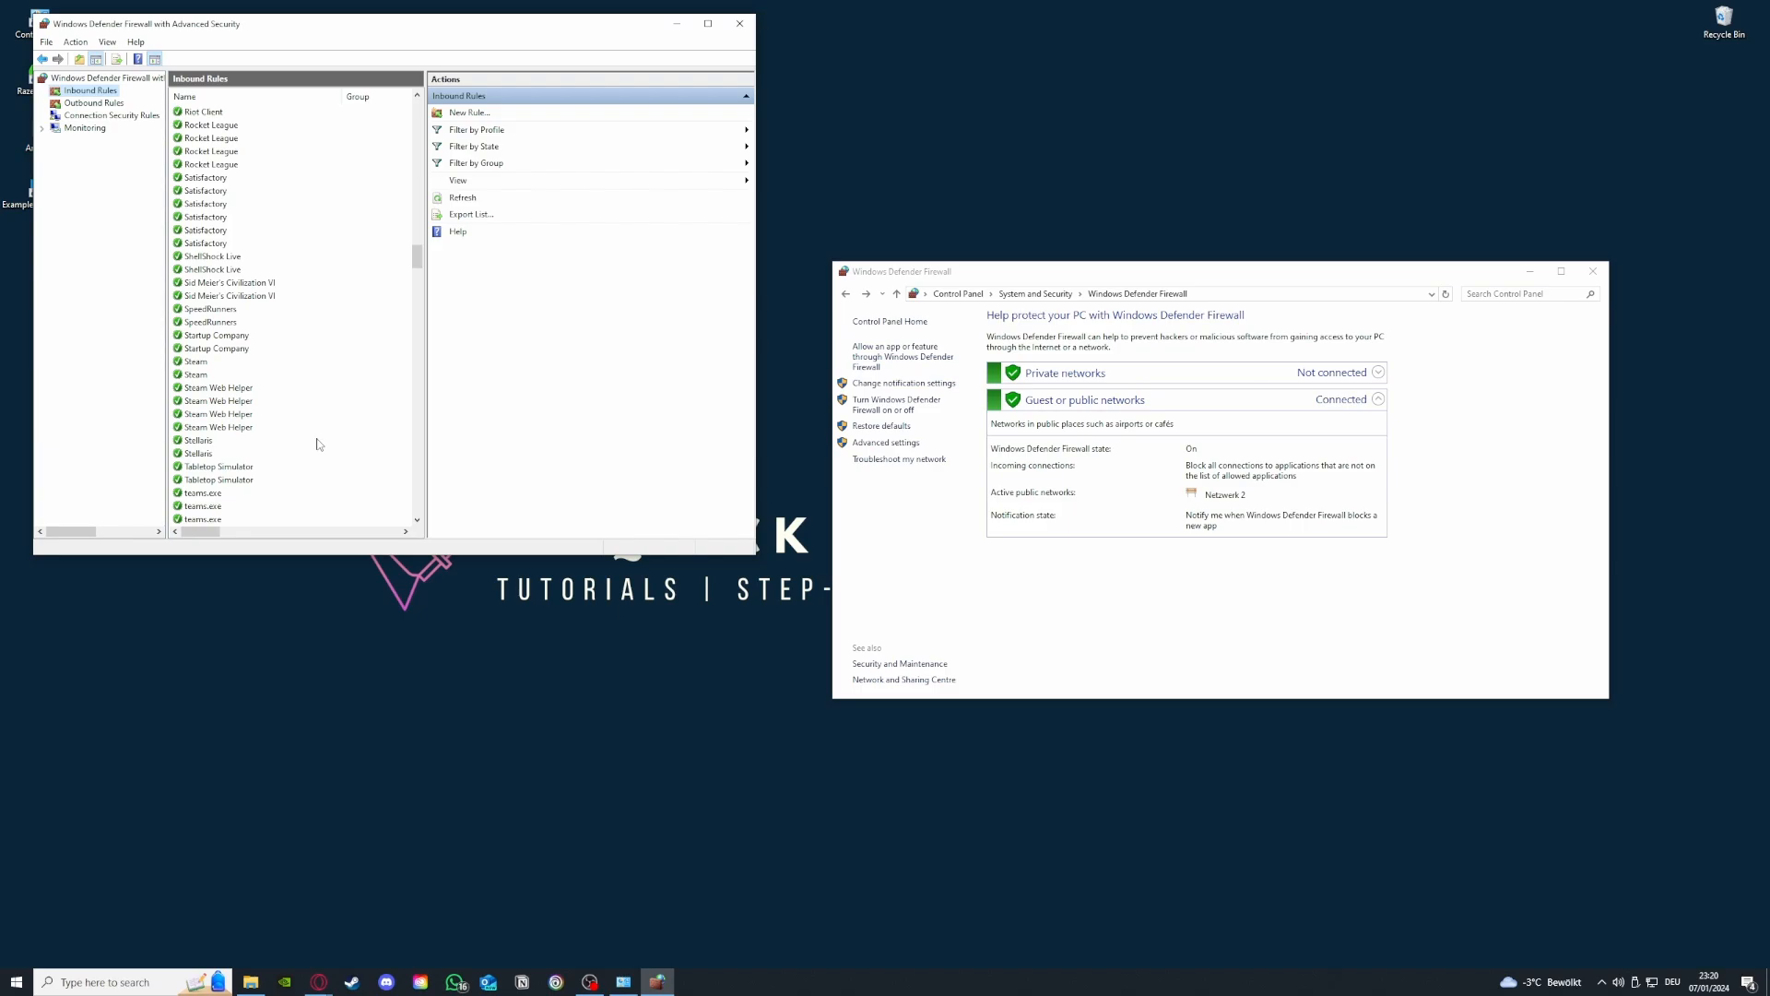
{"action": "left_click", "coordinate": [95, 104]}
{"action": "left_click", "coordinate": [92, 91]}
{"action": "left_click", "coordinate": [95, 103]}
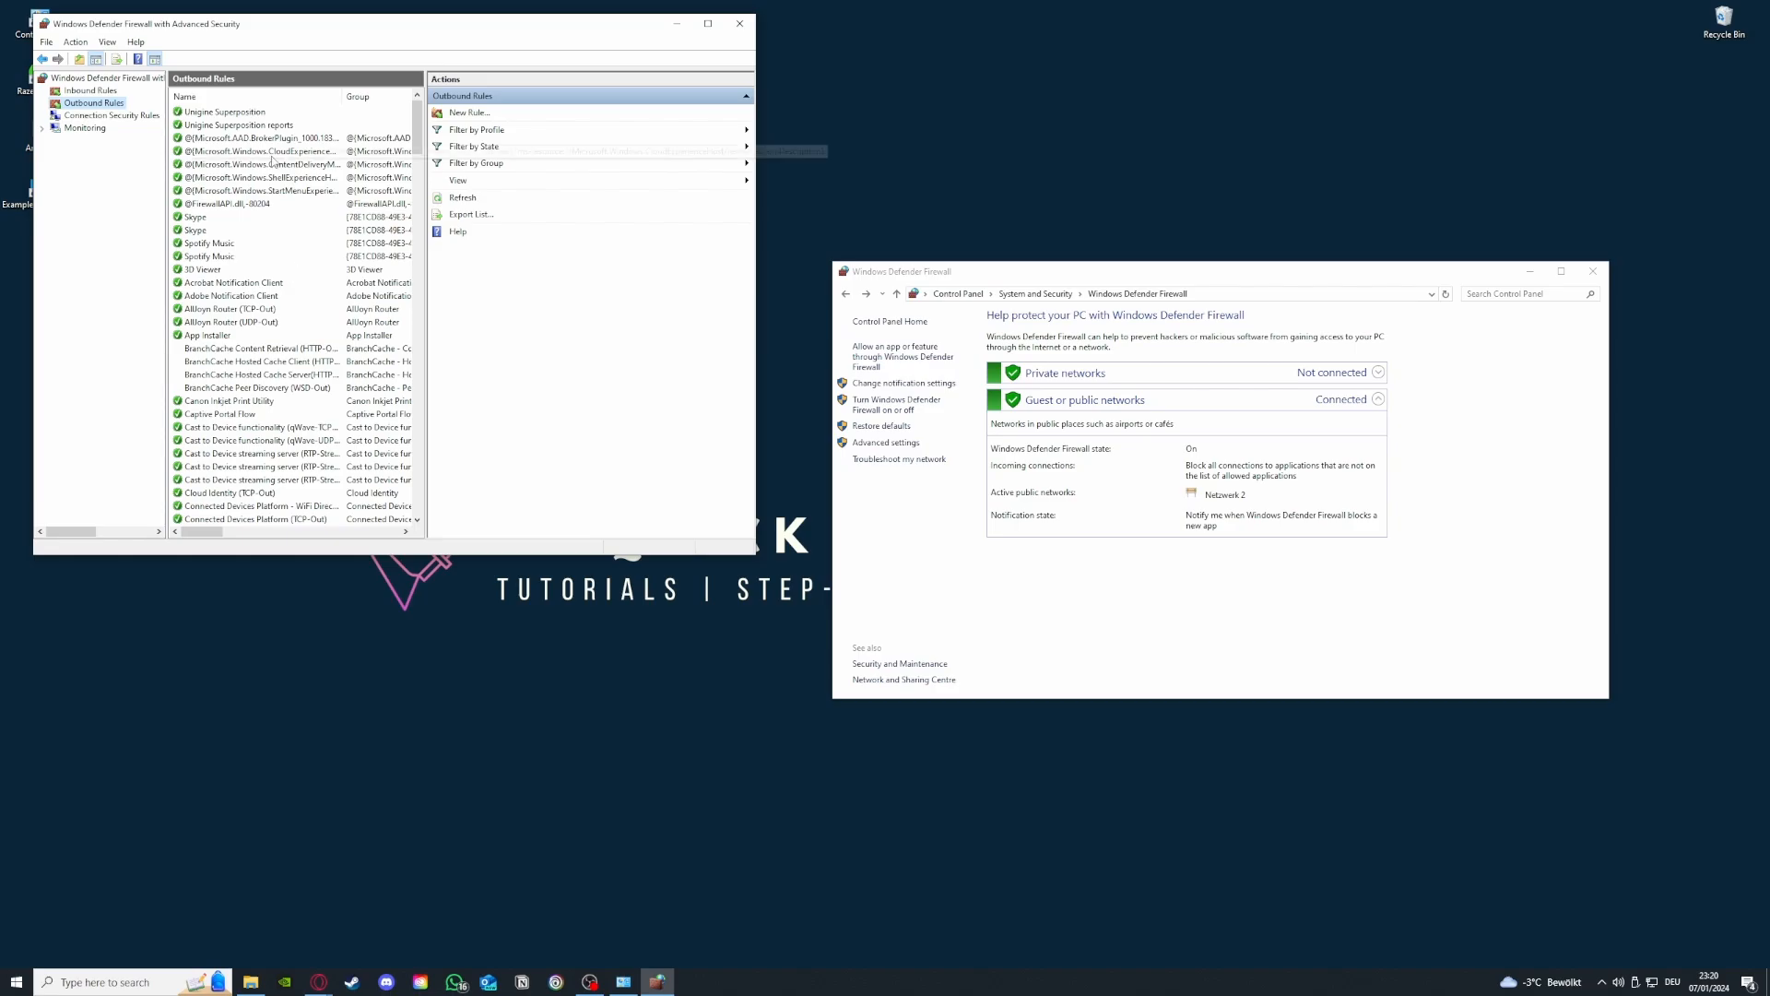
{"action": "scroll", "coordinate": [269, 171], "scroll_direction": "down", "scroll_amount": 15}
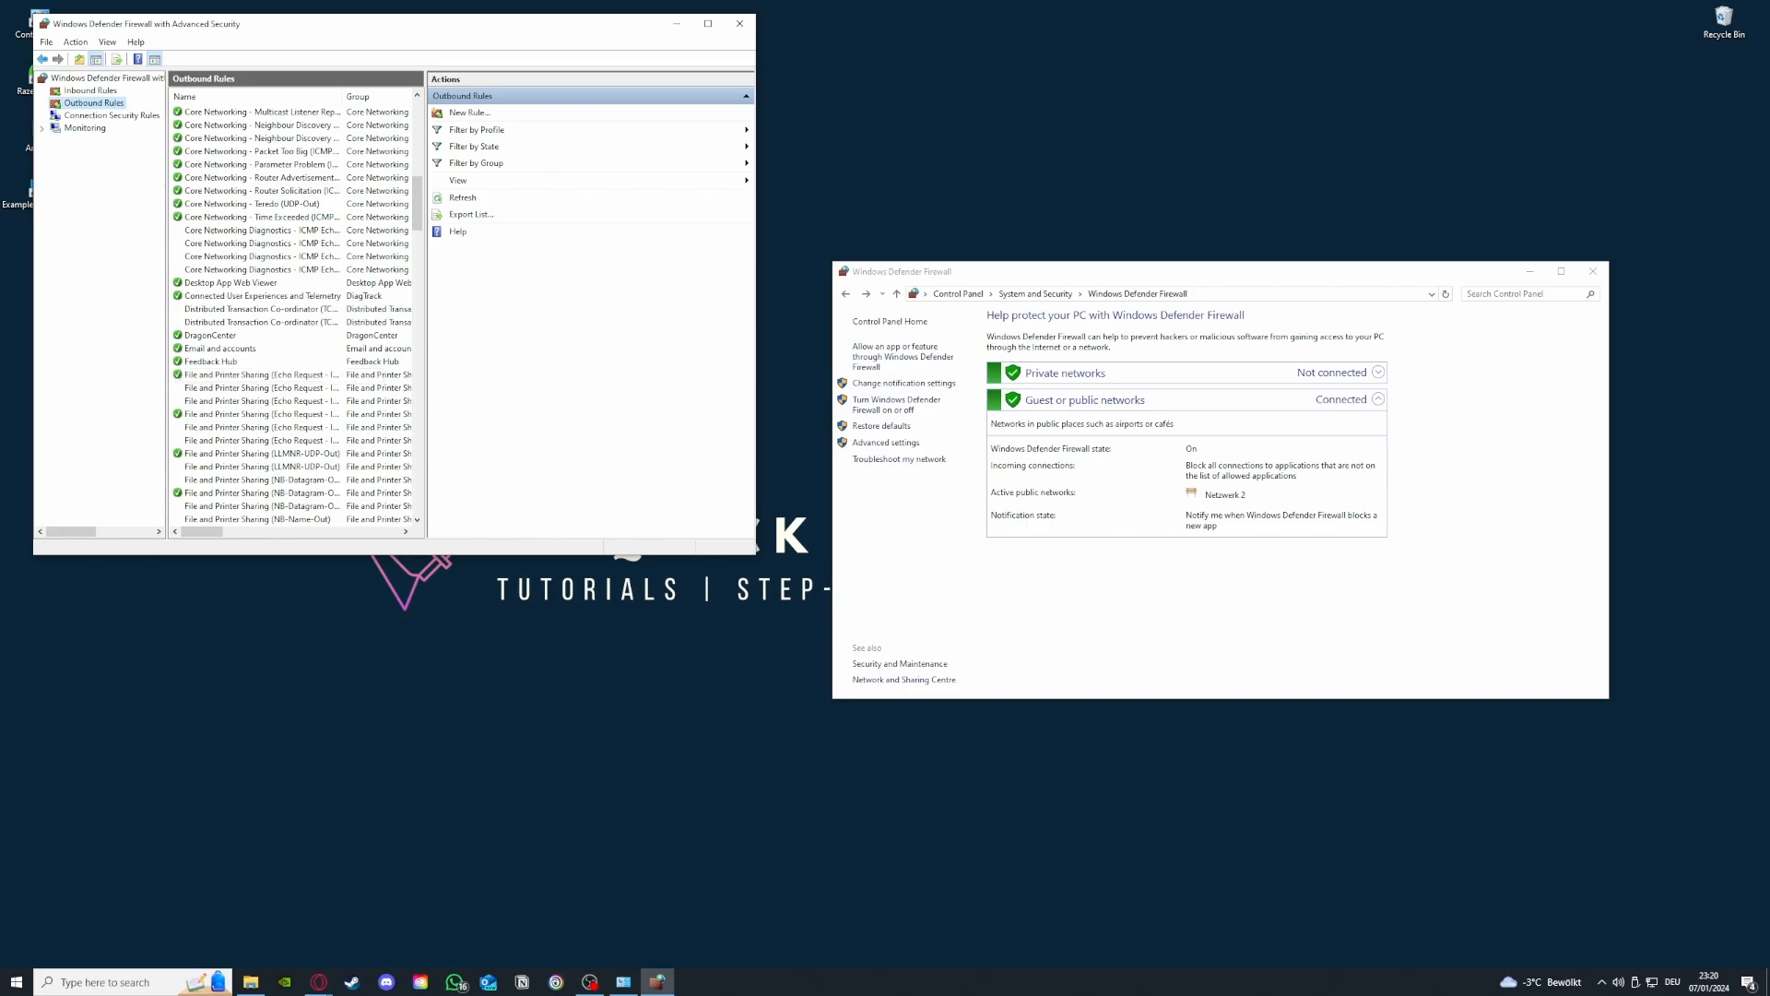
- Review the outbound and inbound rules once more and close both firewall windows
{"action": "left_click", "coordinate": [319, 982]}
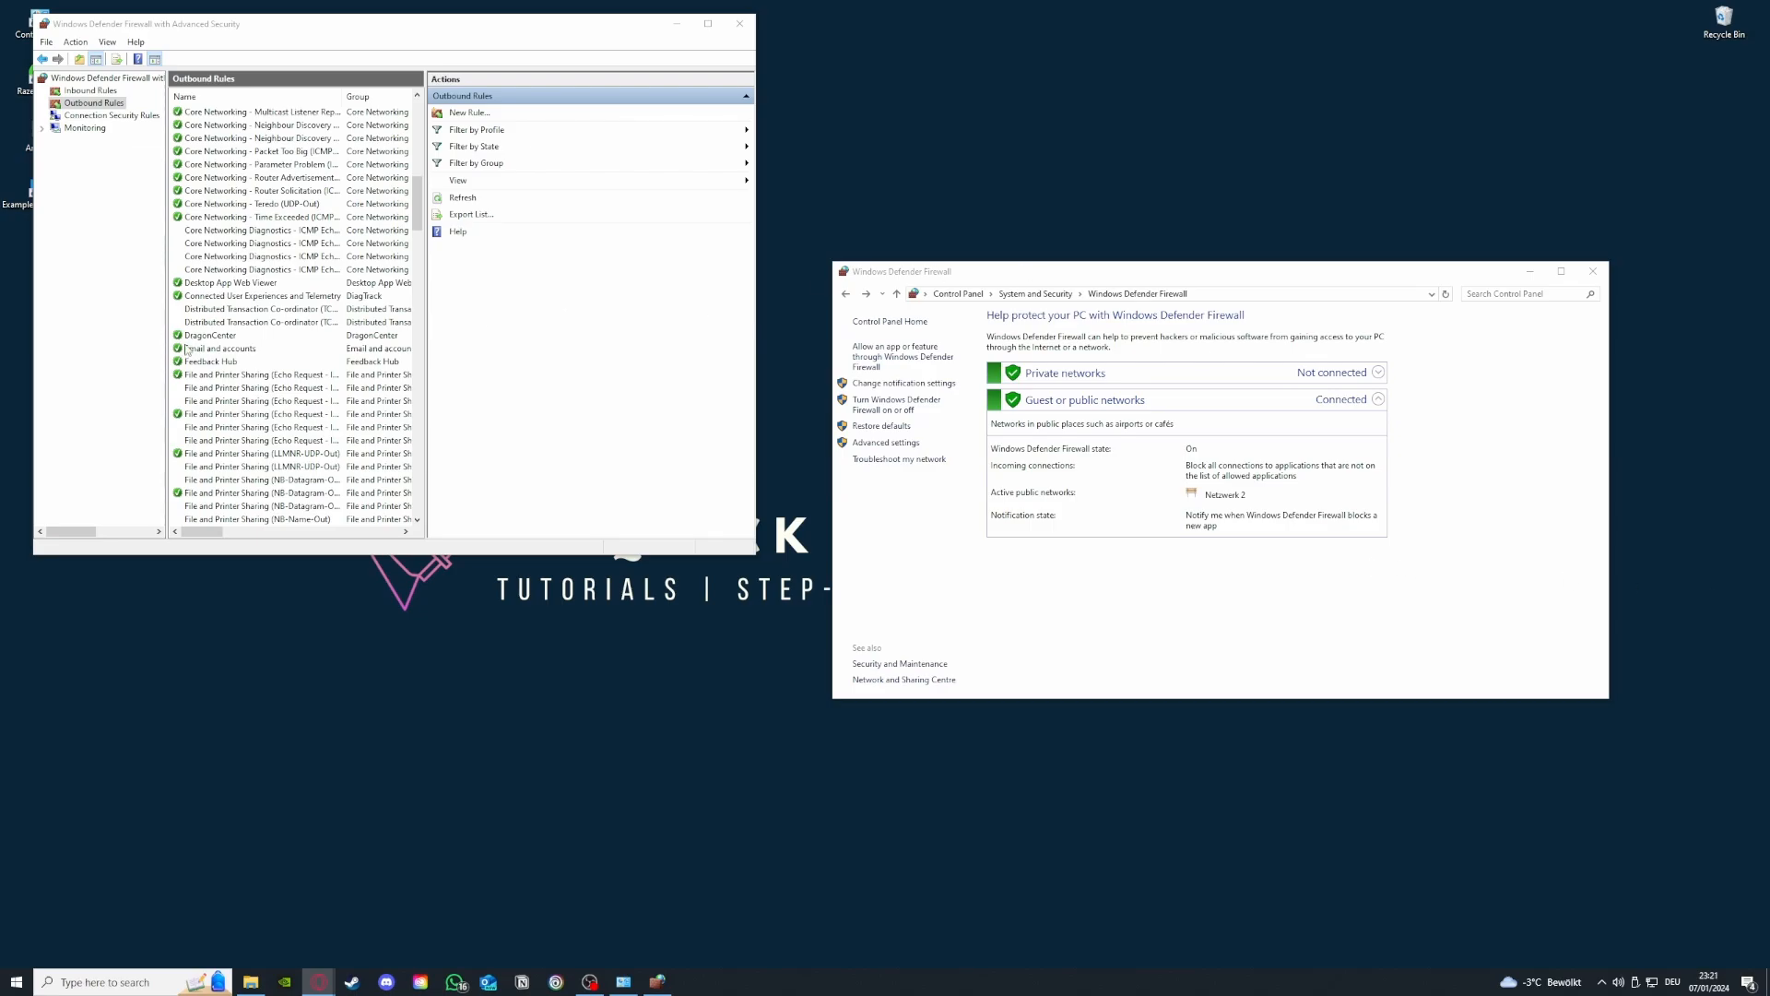
{"action": "scroll", "coordinate": [239, 368], "scroll_direction": "up", "scroll_amount": 10}
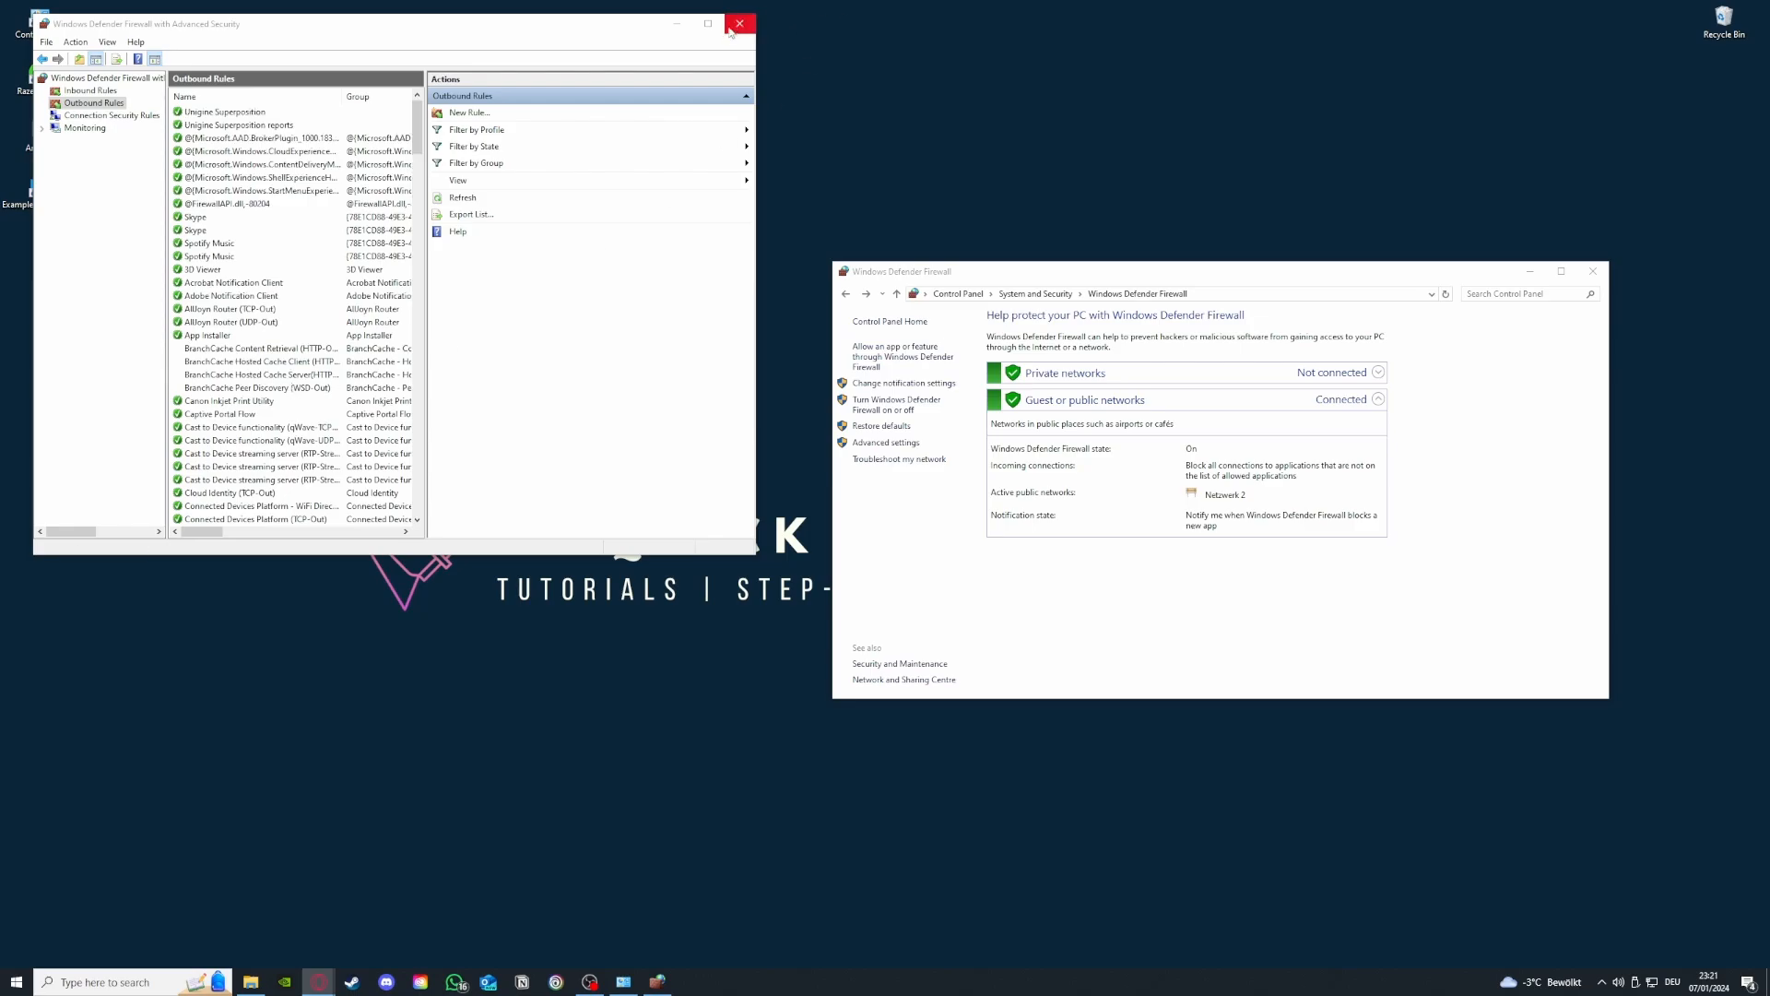
{"action": "left_click", "coordinate": [75, 90]}
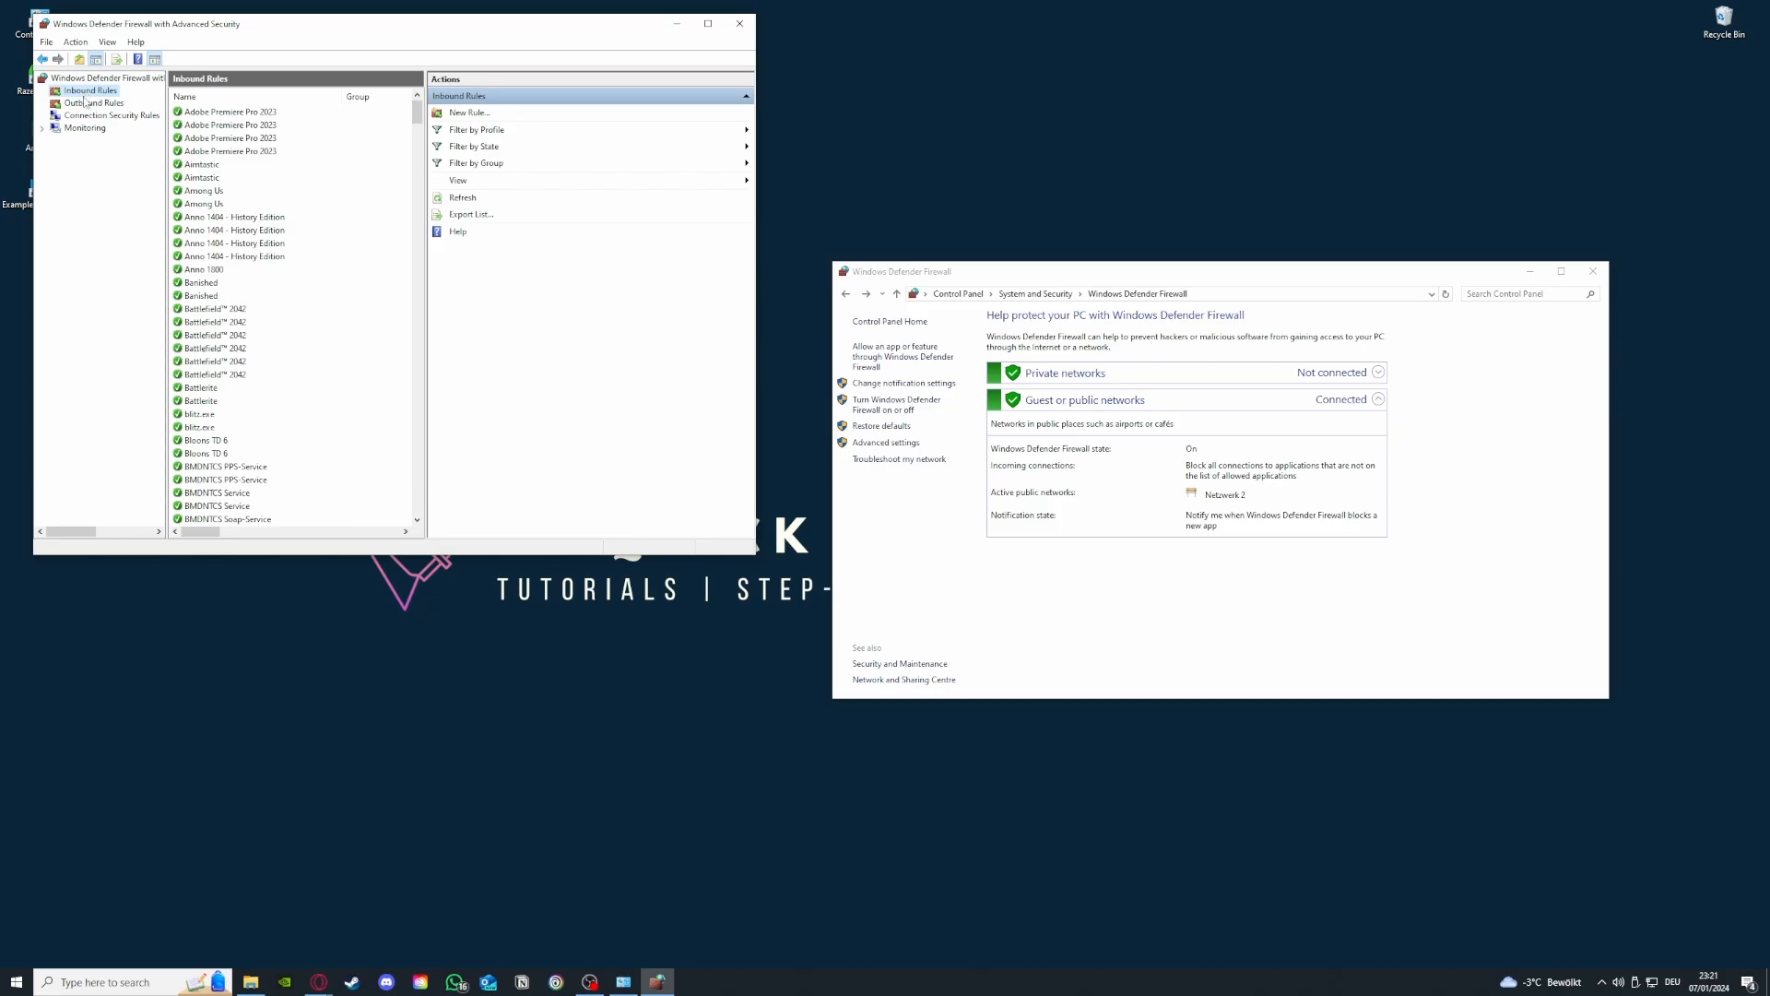
{"action": "left_click", "coordinate": [87, 103]}
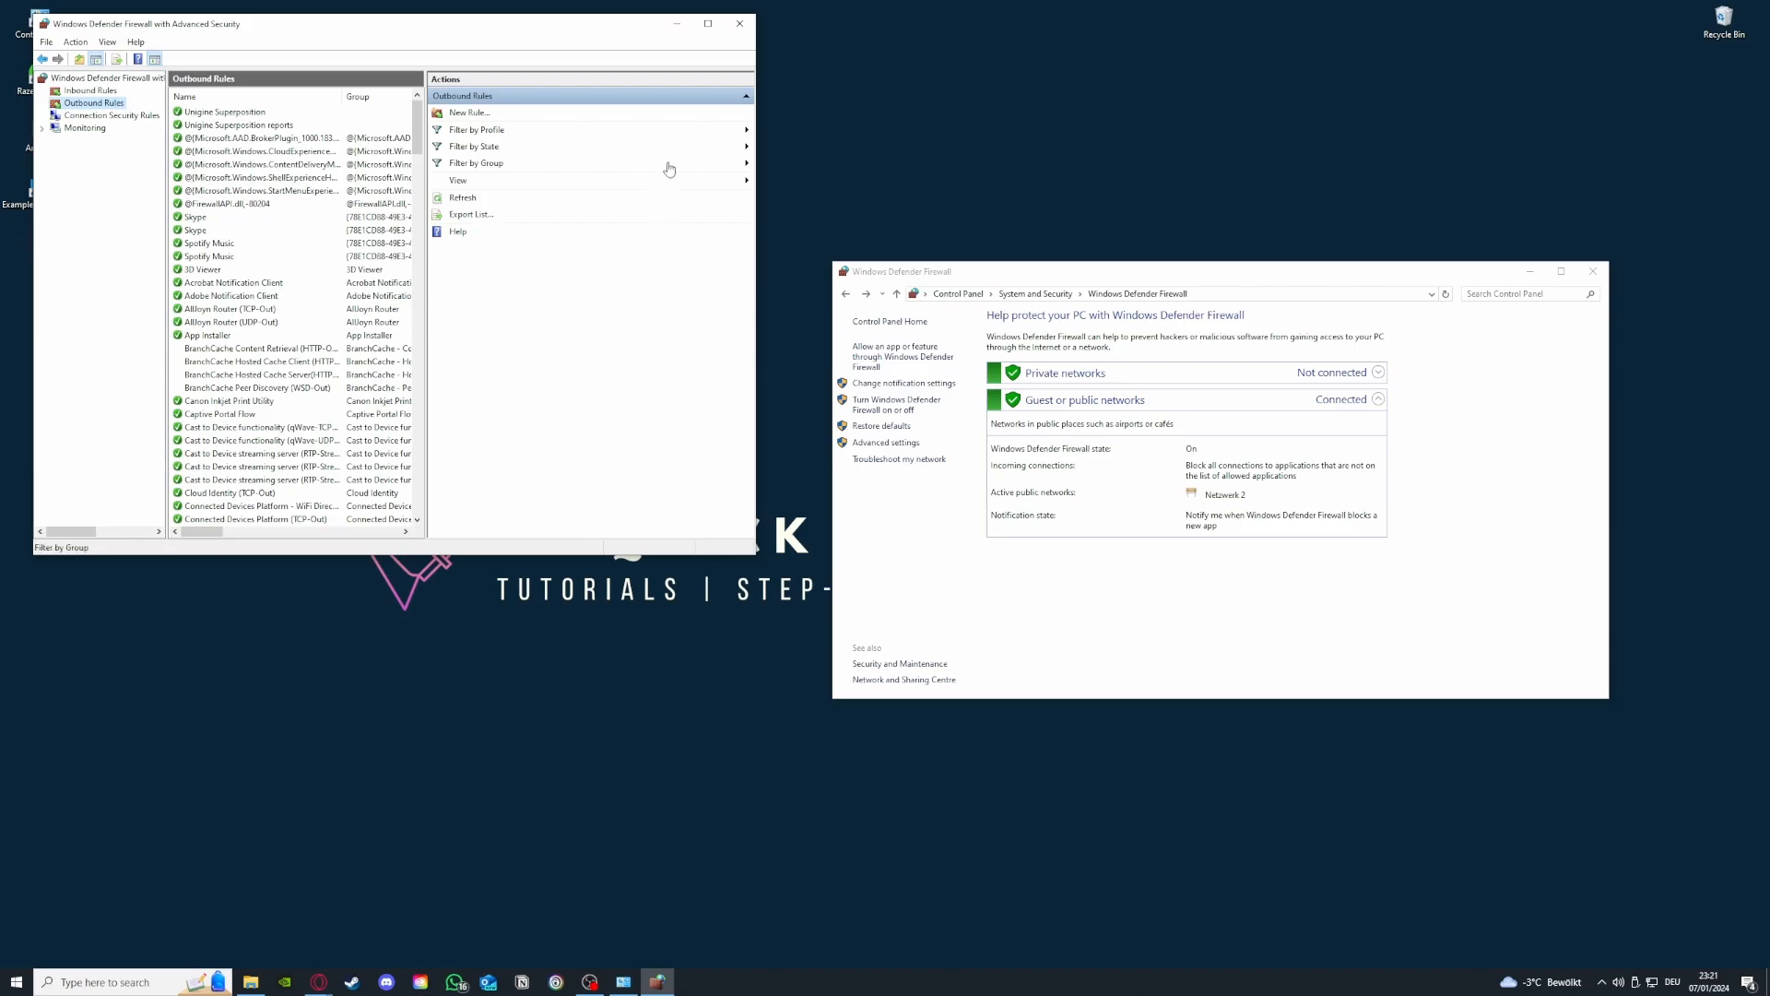
{"action": "left_click", "coordinate": [739, 23]}
{"action": "left_click", "coordinate": [1591, 272]}
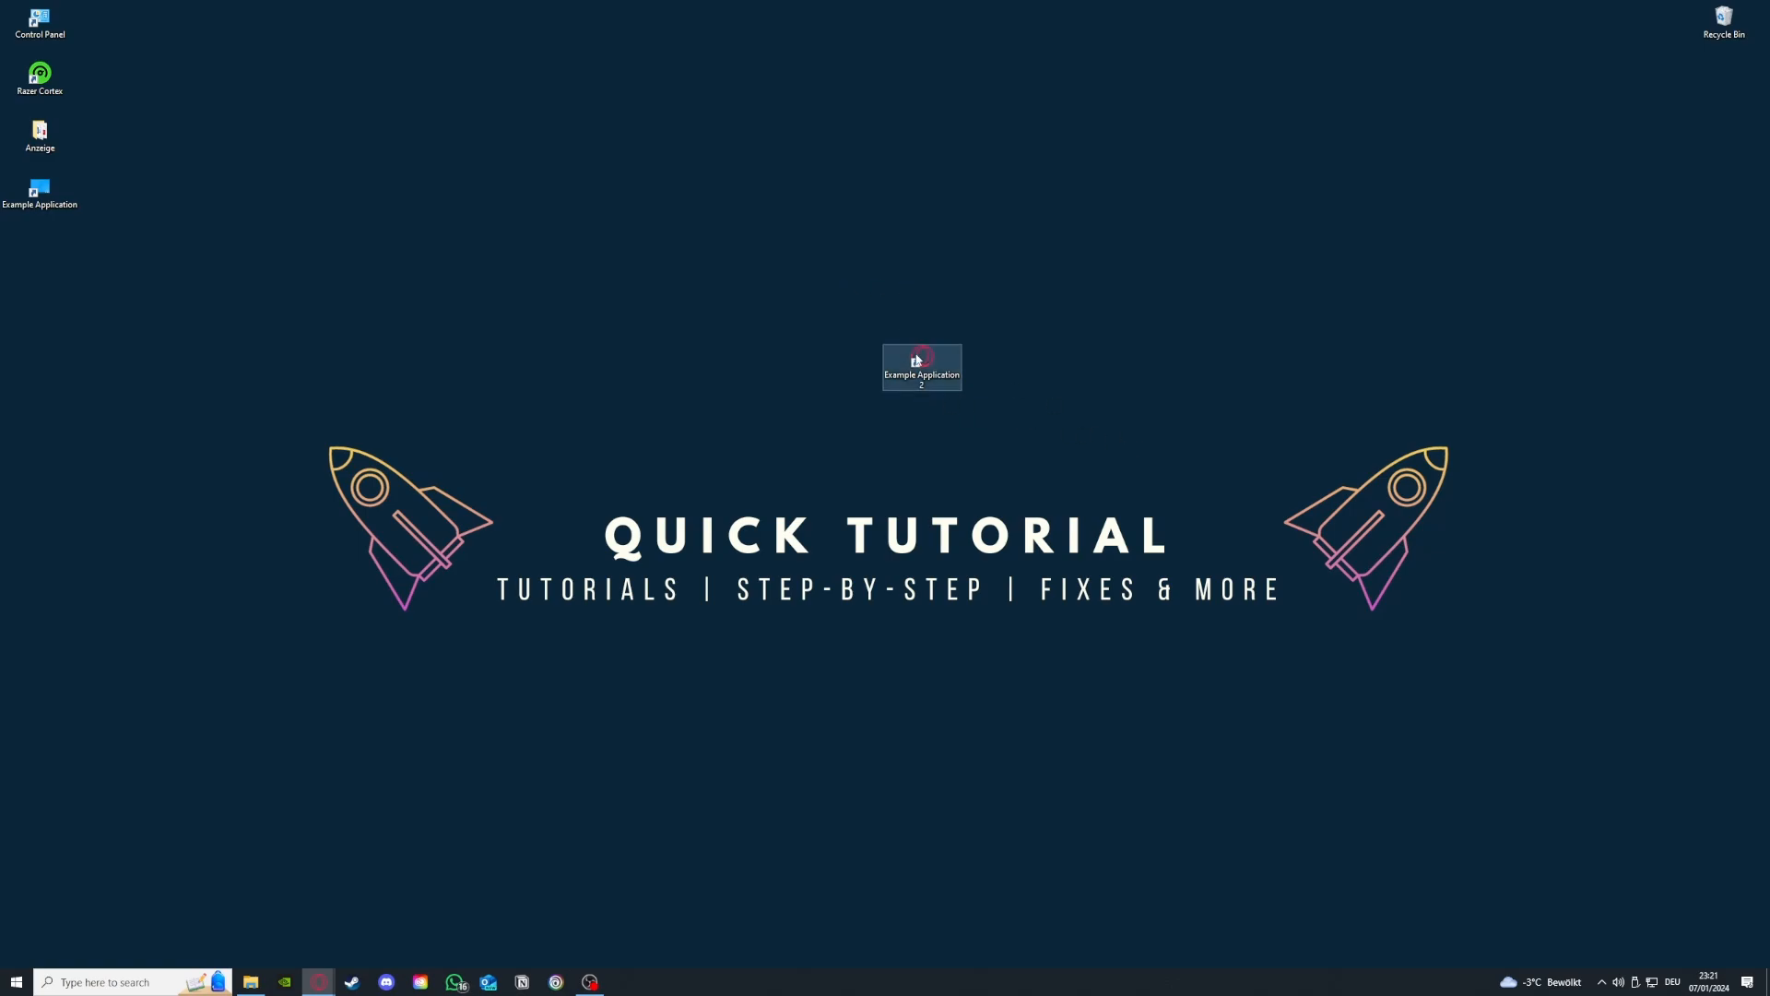
- Move the Example Application 2 shortcut up and to the left on the desktop
{"action": "left_click_drag", "start_coordinate": [922, 362], "coordinate": [681, 306]}
{"action": "left_click", "coordinate": [1107, 417]}
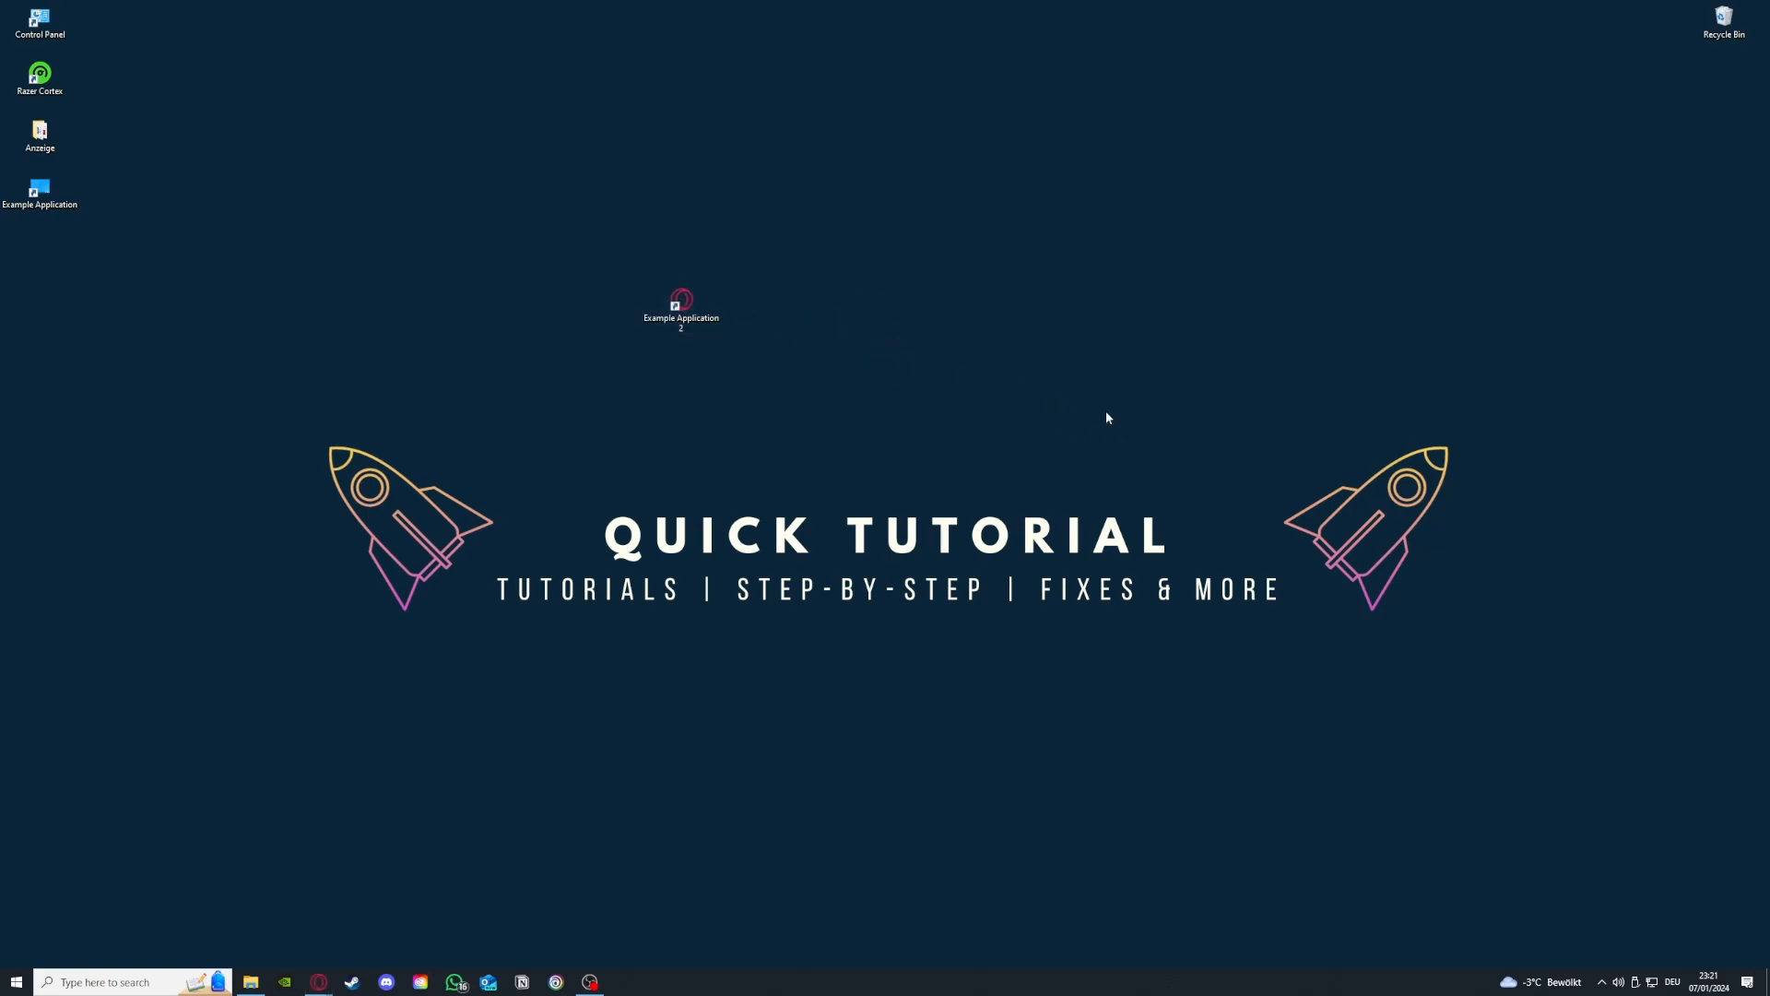